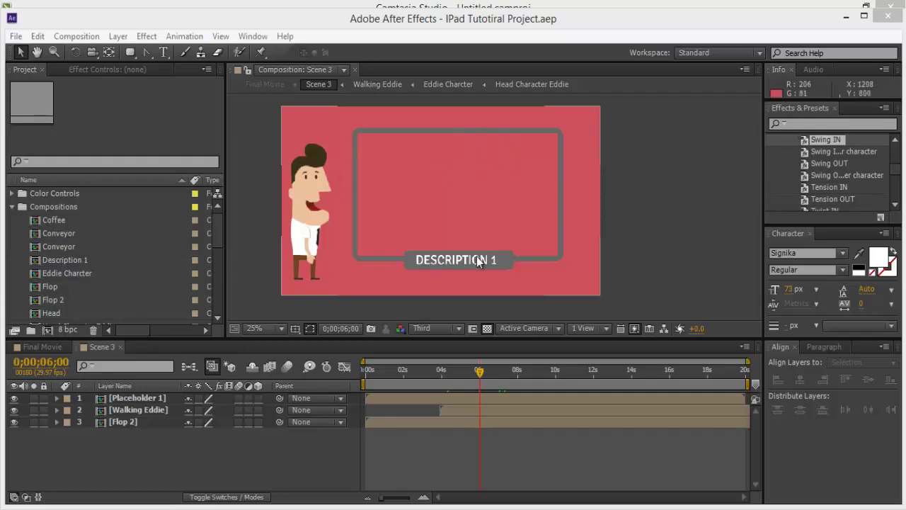
Open the Placeholder 1 precomp and move its Rectangle layer to start at 0 seconds.
drag(479, 374, 582, 372)
mouse_move(497, 382)
mouse_down()
mouse_move(440, 381)
mouse_move(480, 382)
mouse_up()
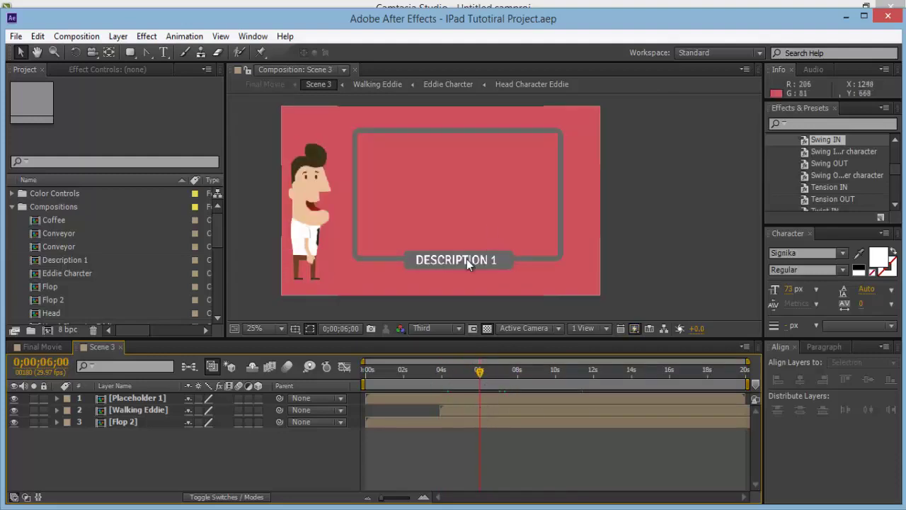
double_click(157, 401)
click(483, 412)
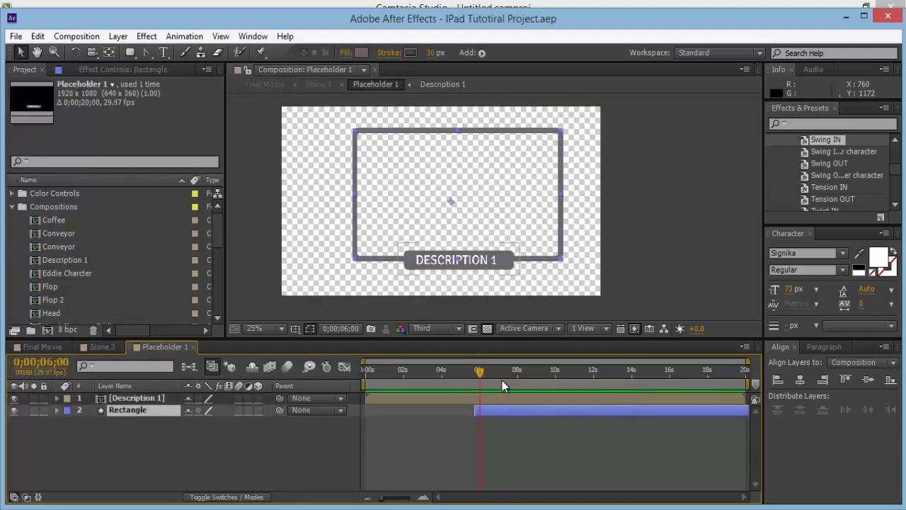
drag(474, 374, 463, 375)
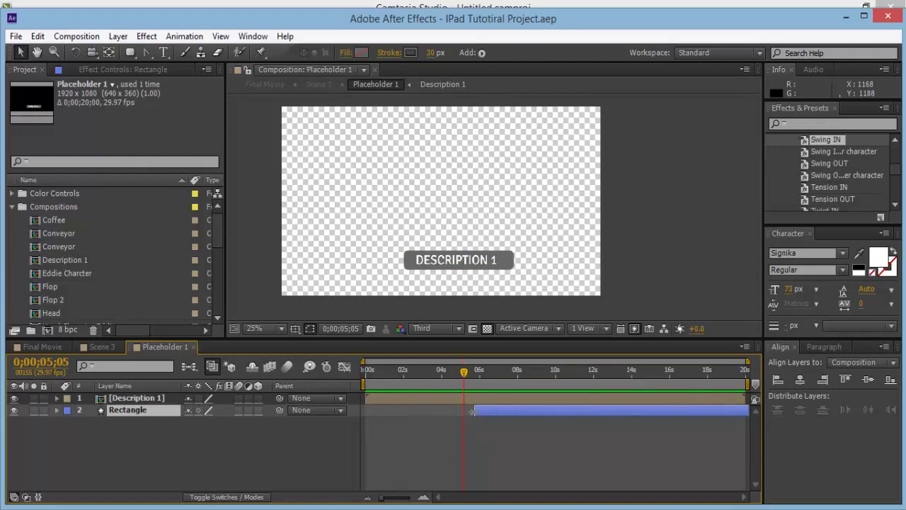
drag(473, 412, 365, 412)
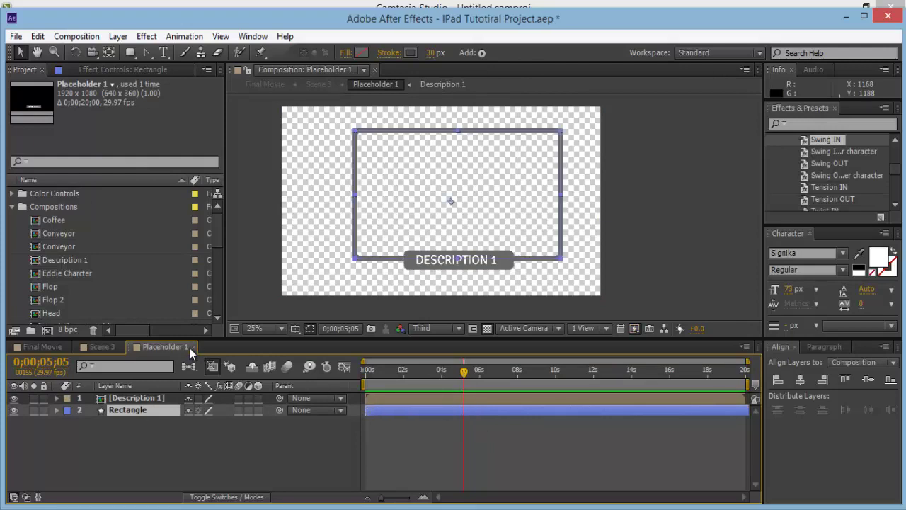
Back in Scene 3, shift the Placeholder 1 layer to start at the playhead.
click(192, 348)
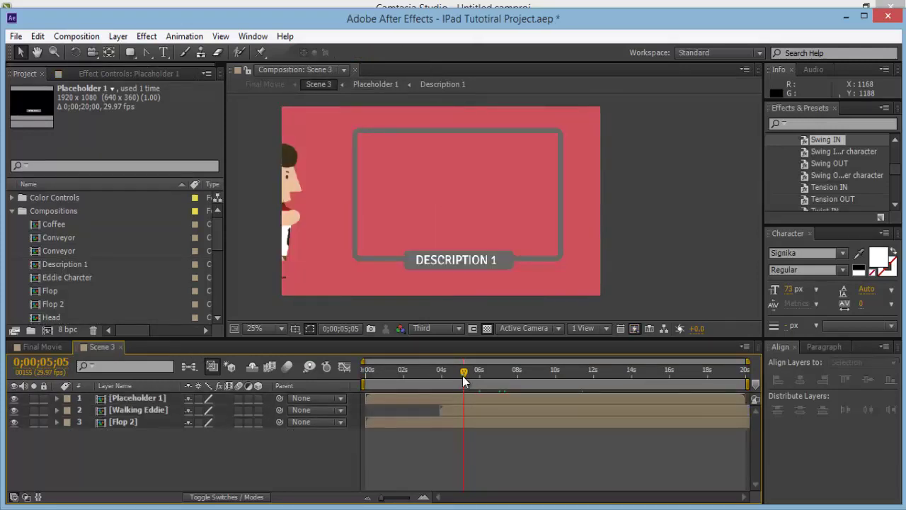
drag(463, 374, 480, 382)
click(462, 396)
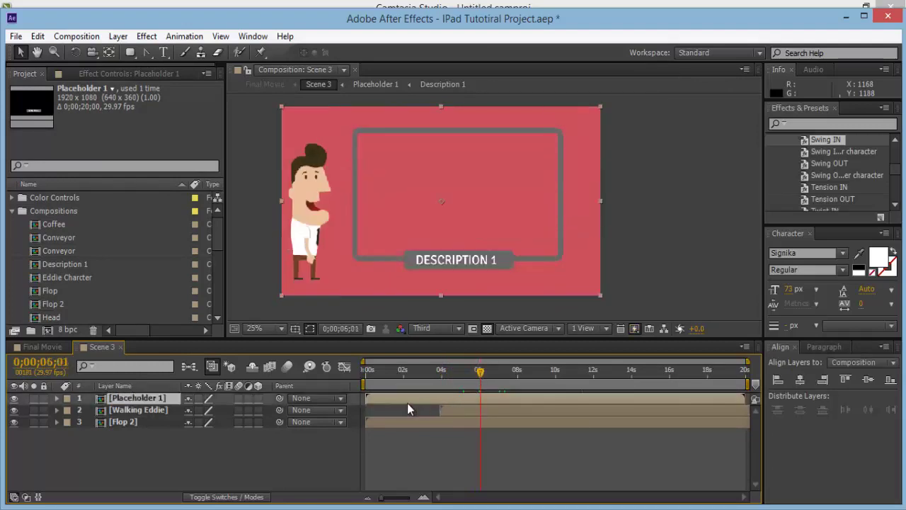
drag(371, 401, 401, 400)
drag(461, 400, 492, 395)
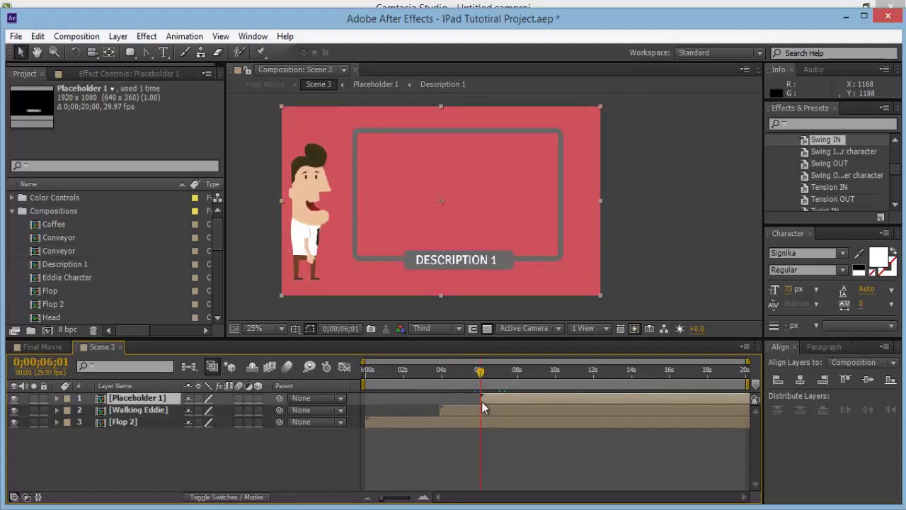
Reopen the Placeholder 1 precomp and copy its Rectangle layer.
double_click(497, 398)
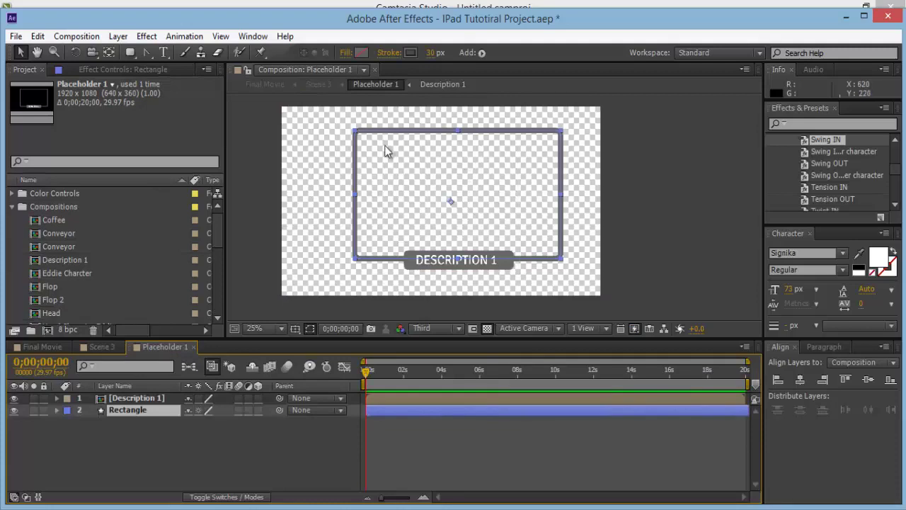
click(703, 188)
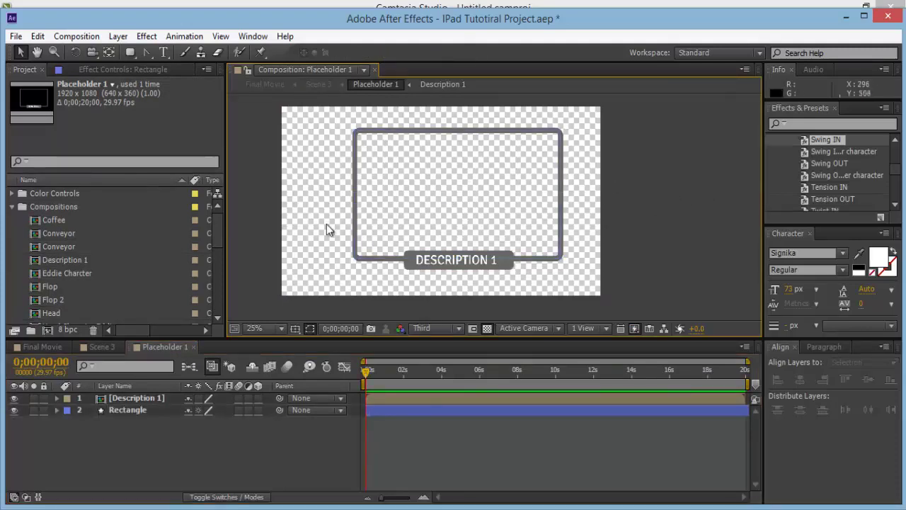
click(174, 441)
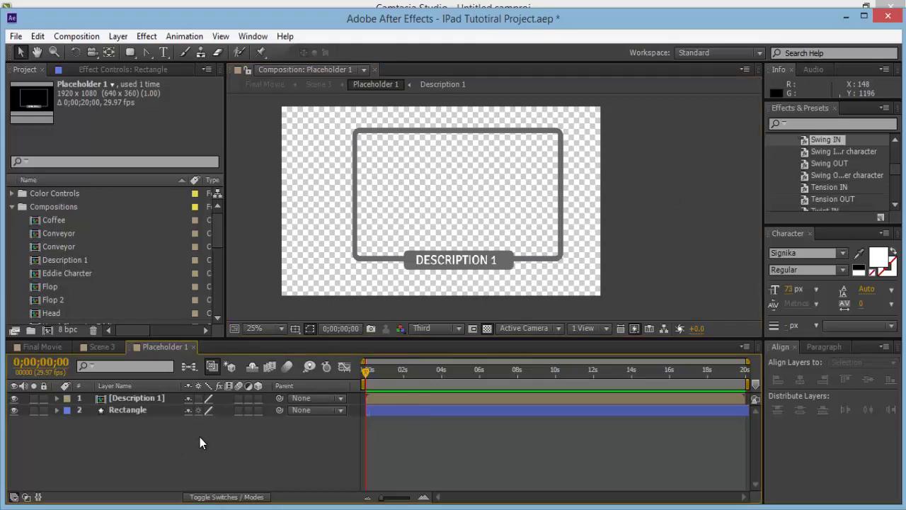
click(139, 412)
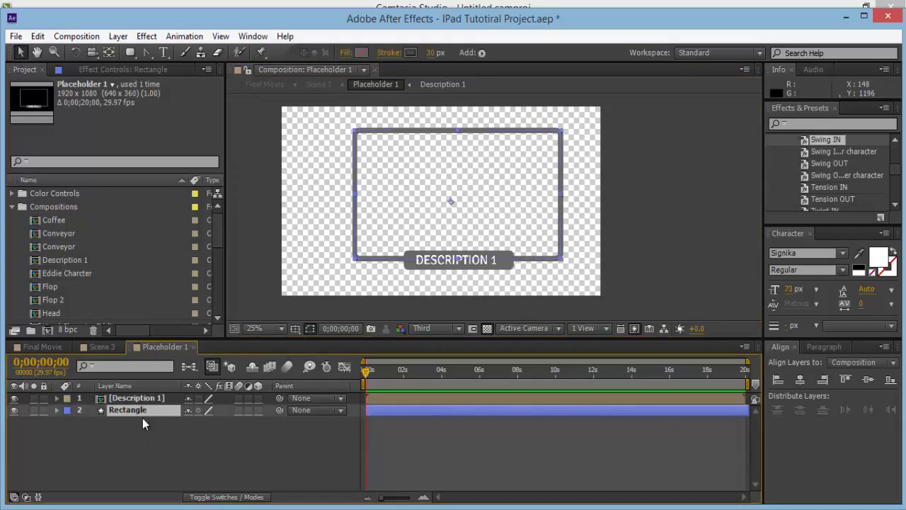
key(F2)
Create a new composition named 'Placeholder 1 - Add your video here'.
click(78, 36)
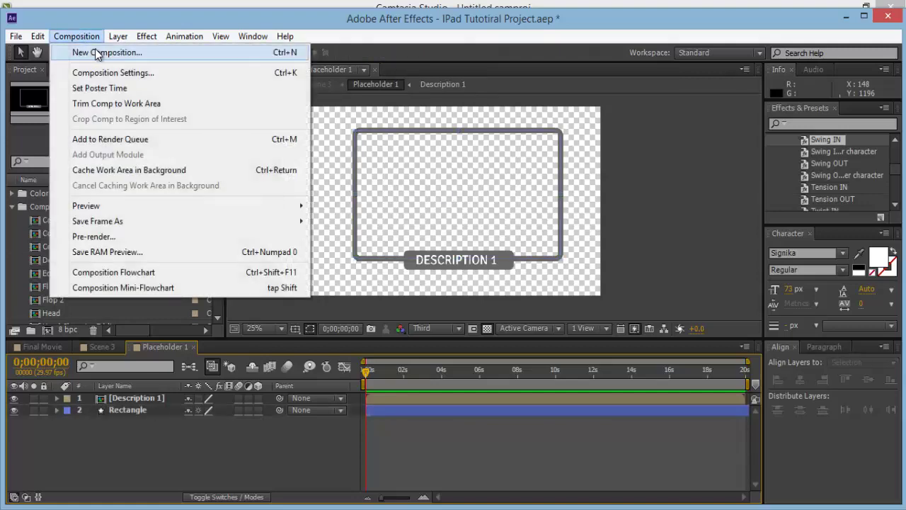
click(98, 53)
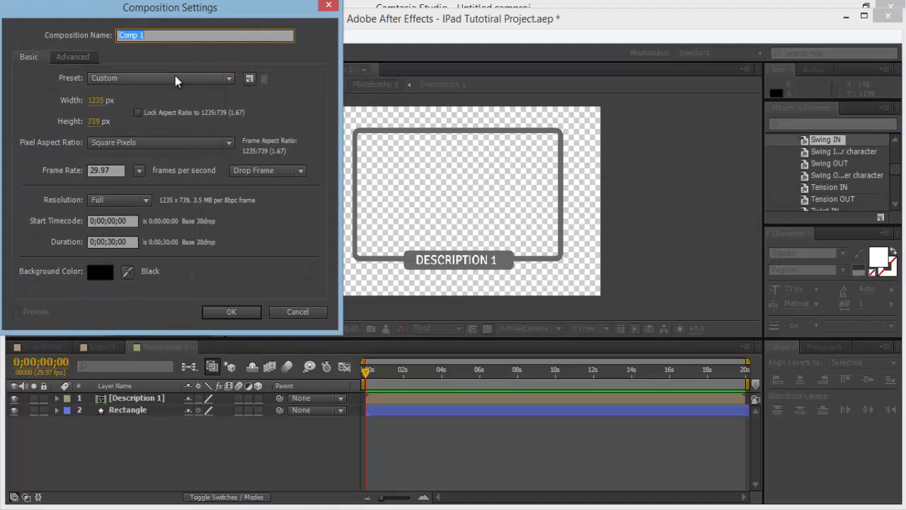
text(Placeholder 1 - Addd your vide)
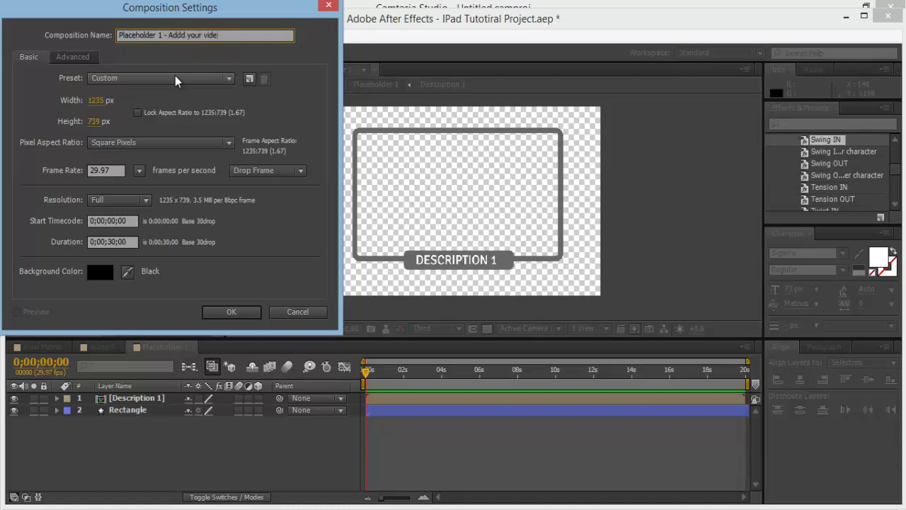
text(o here)
key(Return)
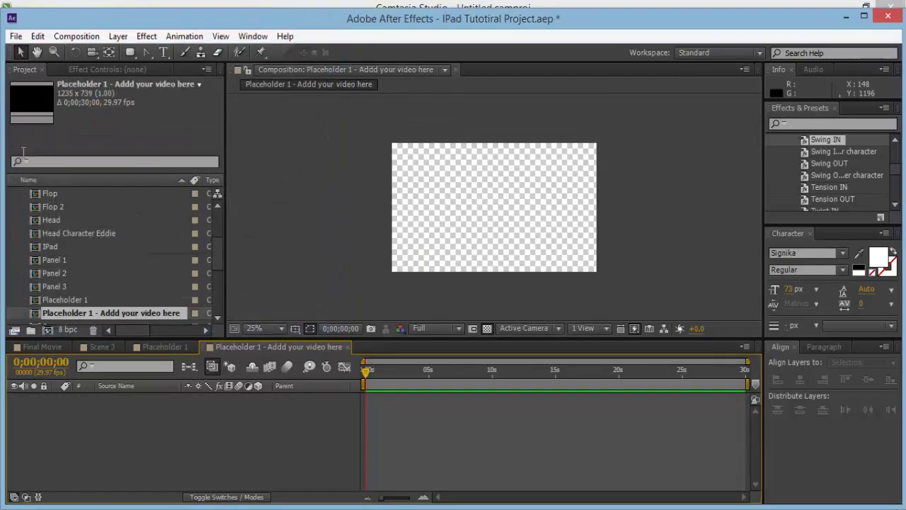
Paste the copied rectangle and align it onto the composition frame.
key(ctrl+v)
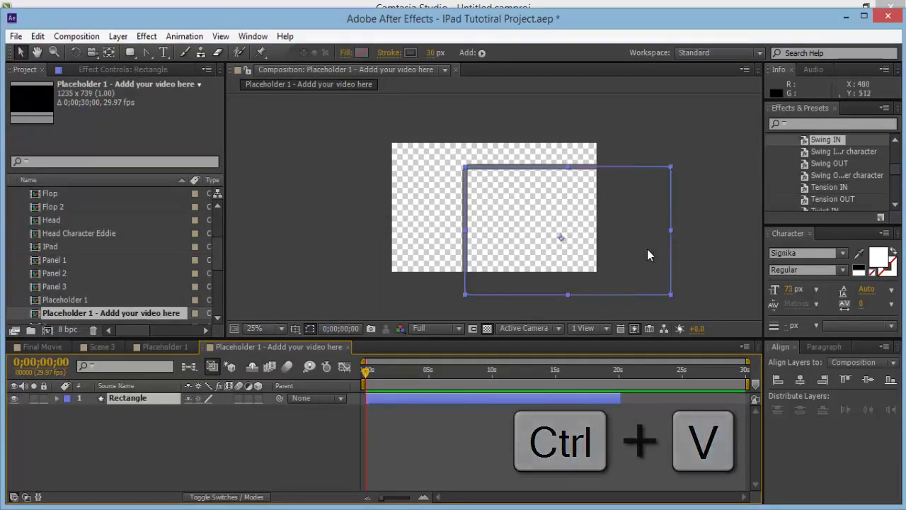
drag(650, 220, 591, 203)
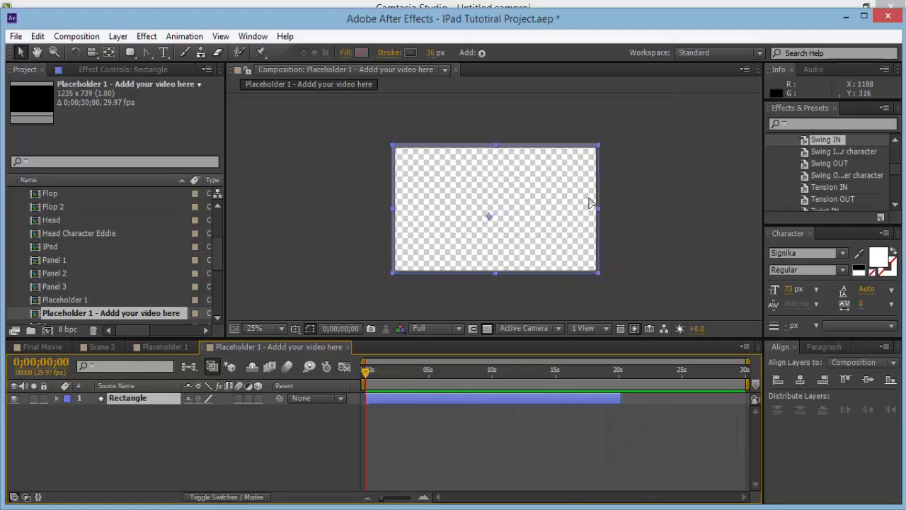
click(649, 222)
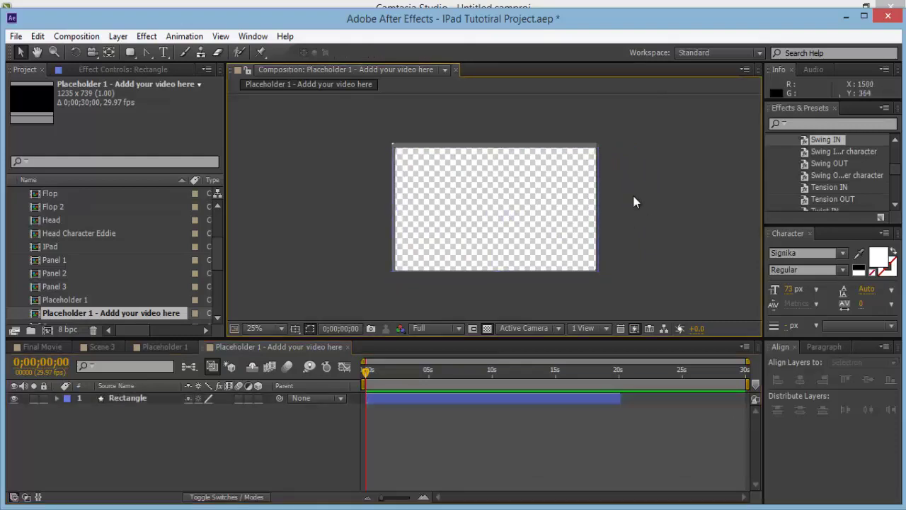
drag(592, 165, 589, 165)
click(634, 191)
Resize the composition to 200 × 200 pixels in Composition Settings.
click(80, 37)
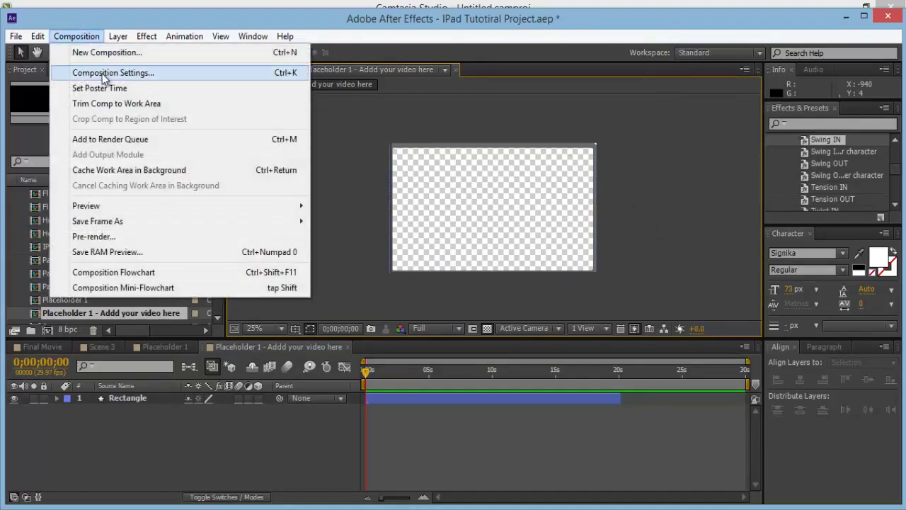
click(157, 72)
click(97, 100)
text(200)
key(Tab)
text(200)
key(Return)
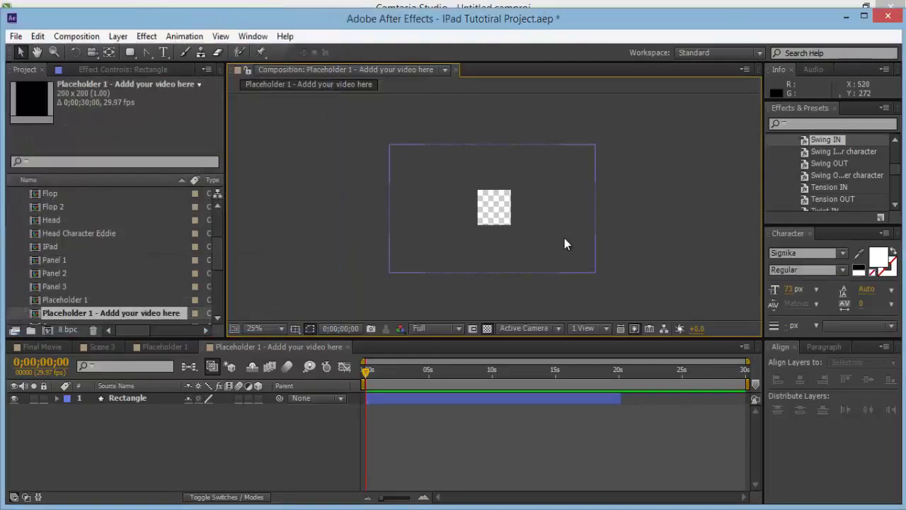
click(427, 400)
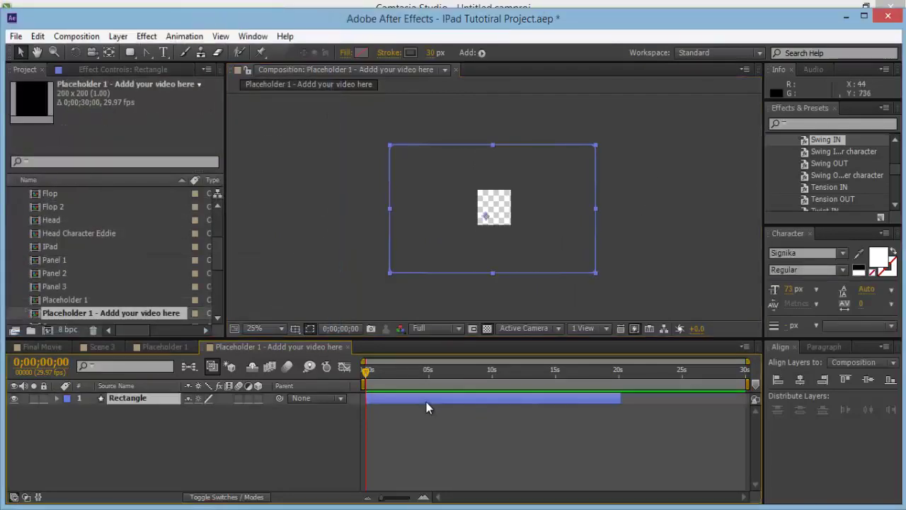
click(76, 36)
click(113, 73)
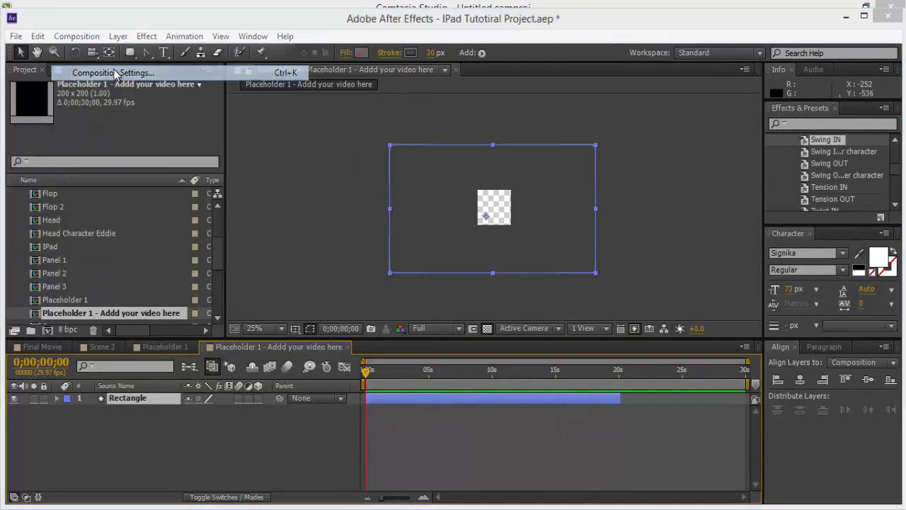
Change the composition width to 1226, giving a 1226 × 702 frame.
click(96, 100)
text(763)
drag(76, 101, 227, 100)
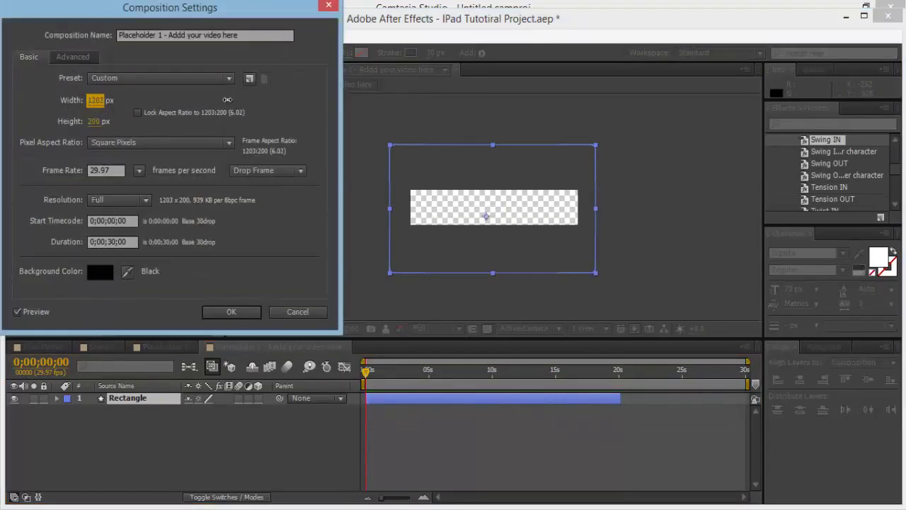
drag(98, 102, 106, 126)
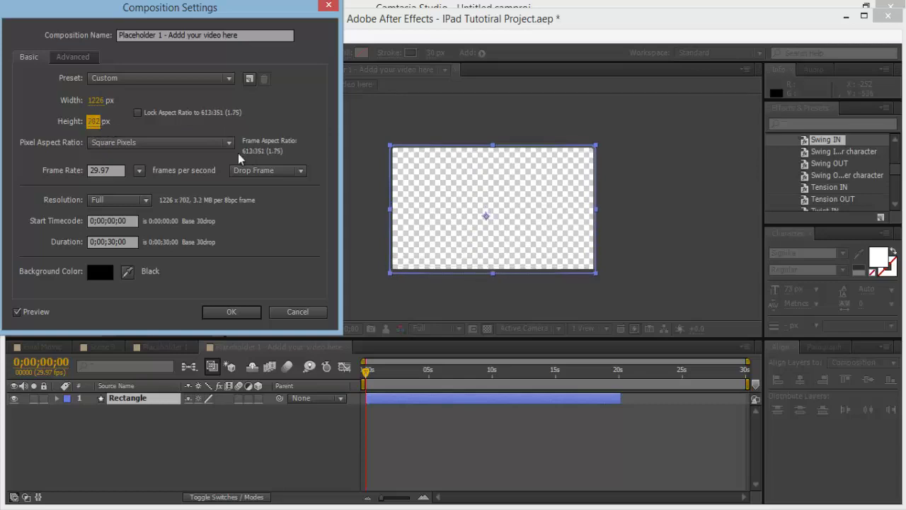
click(254, 316)
Delete the Rectangle layer so the composition is empty.
key(period)
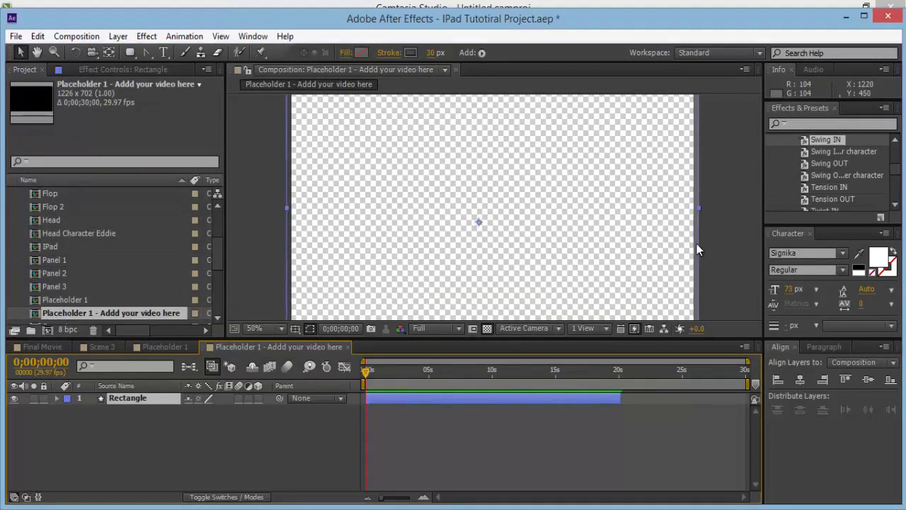
key(comma)
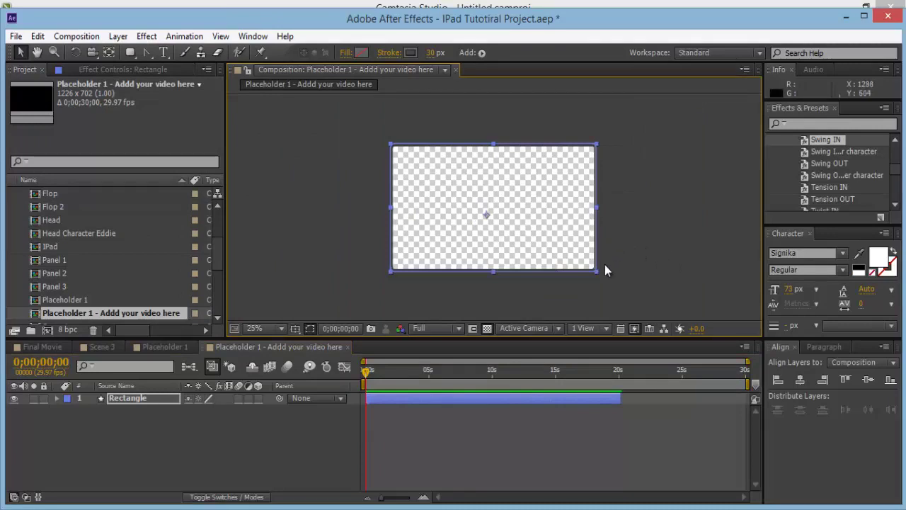
click(403, 397)
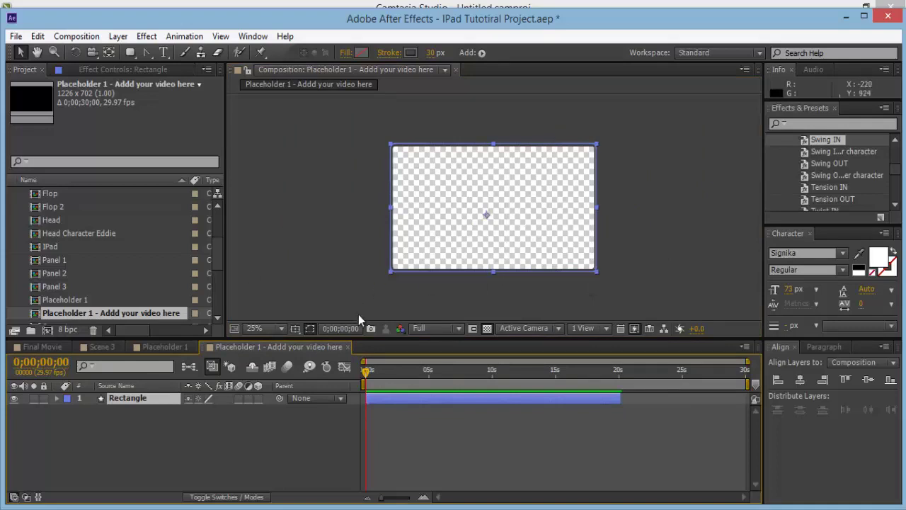
key(Delete)
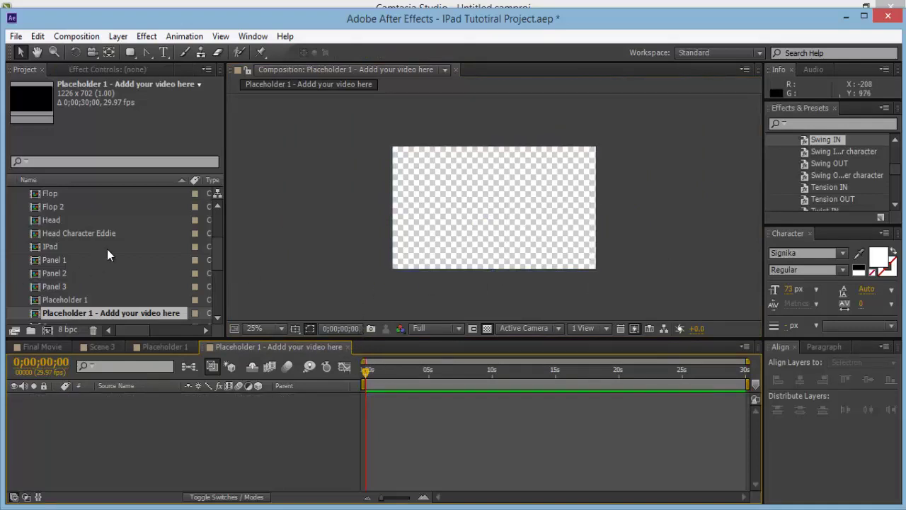
scroll(106, 249, up, 5)
Import blue module 1.avi, add it to the composition and scale it to fill the frame.
click(12, 207)
right_click(66, 264)
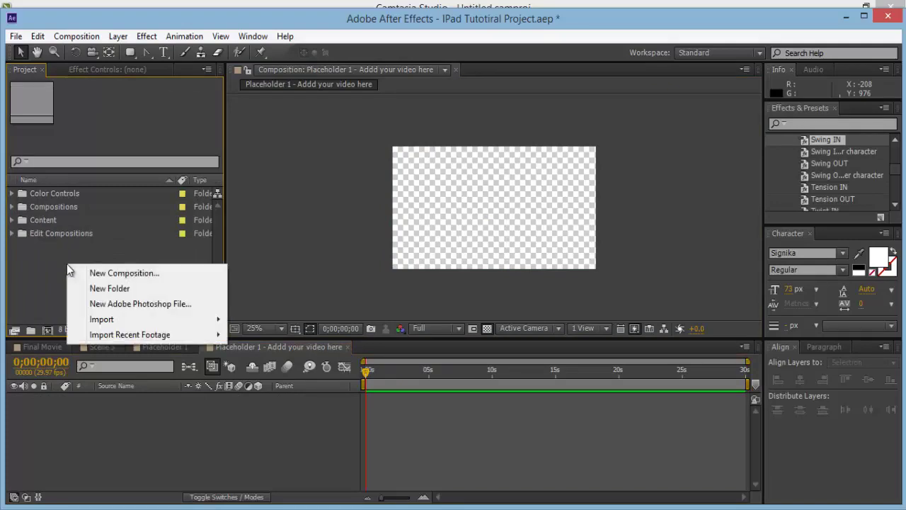
mouse_move(138, 322)
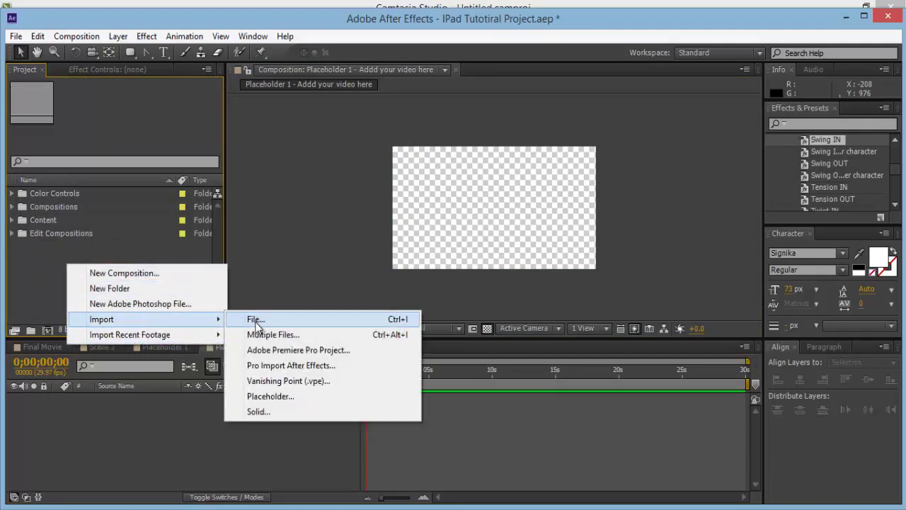
click(246, 319)
double_click(250, 248)
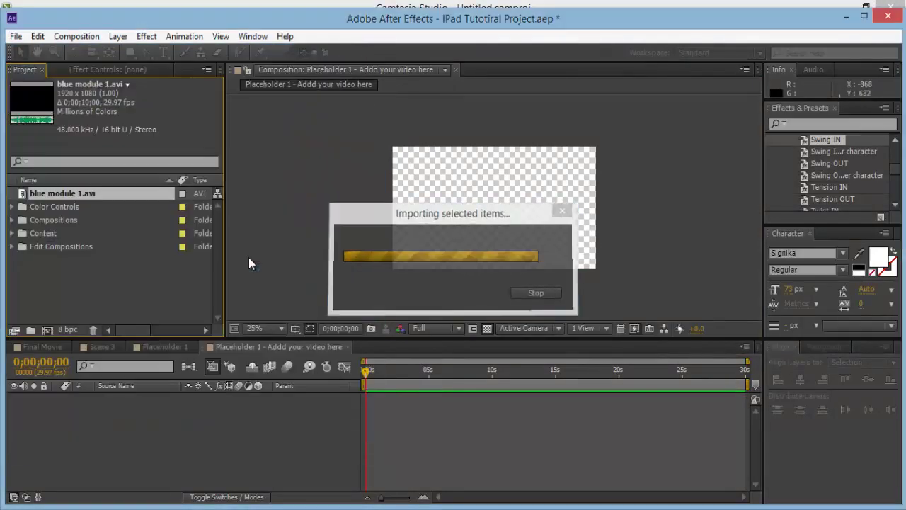
drag(95, 192, 161, 397)
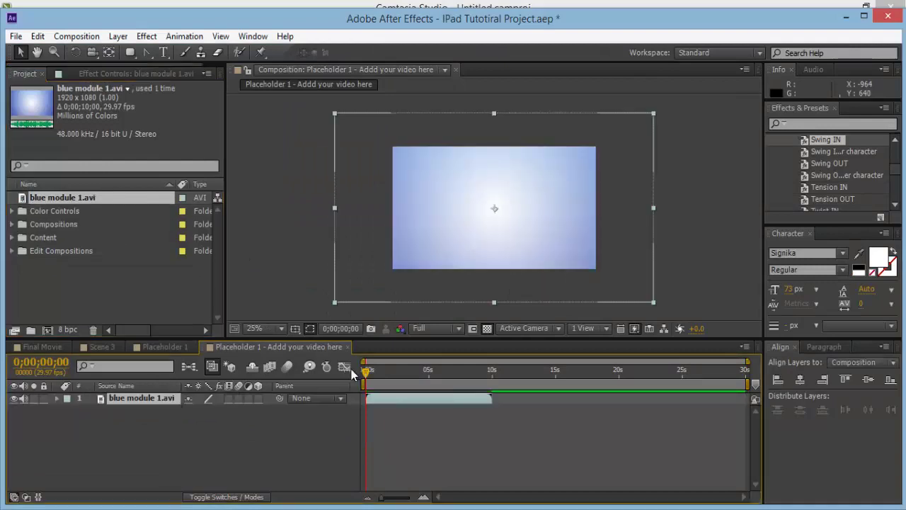
drag(641, 129, 626, 143)
click(639, 206)
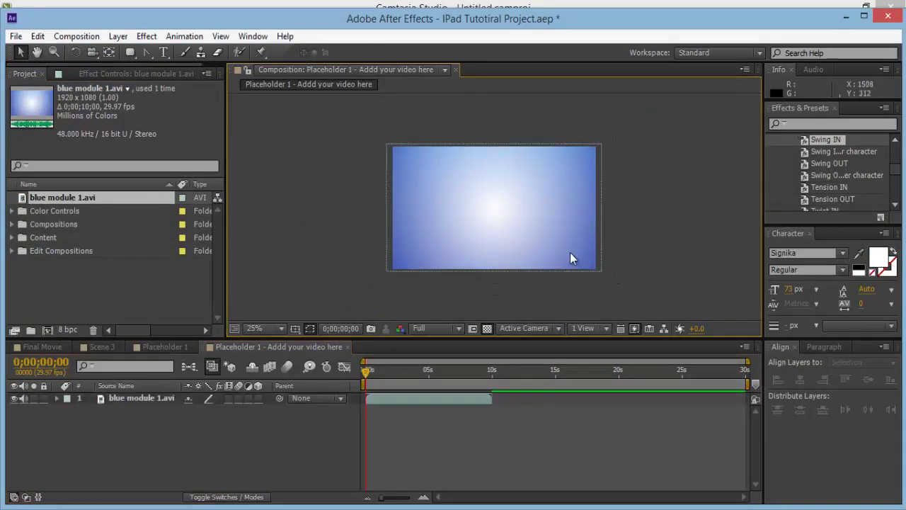
Add the 'Placeholder 1 - Add your video here' composition as a layer in Placeholder 1.
click(348, 346)
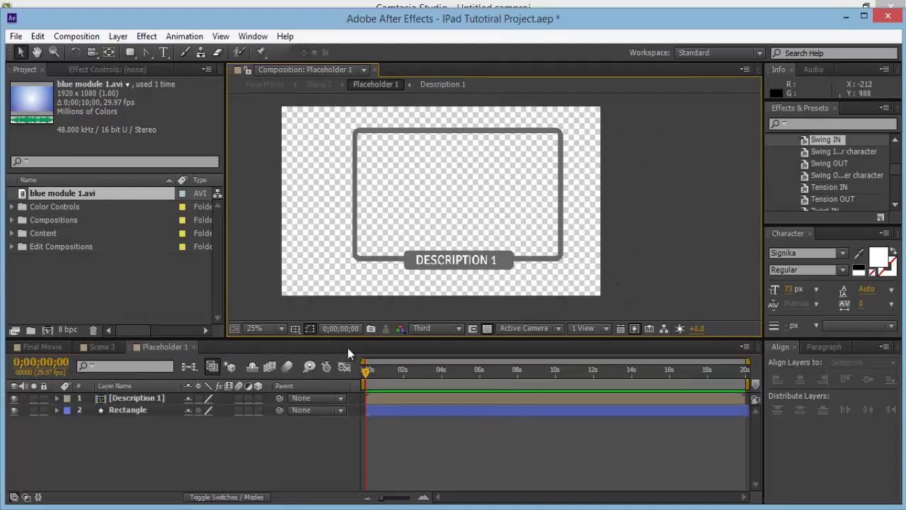
click(104, 284)
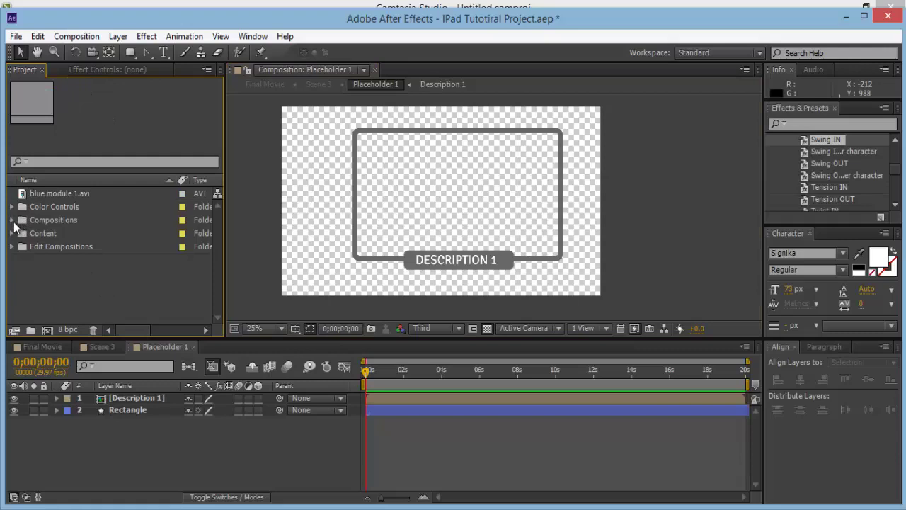
click(13, 221)
scroll(171, 240, down, 1)
scroll(171, 239, down, 3)
click(104, 195)
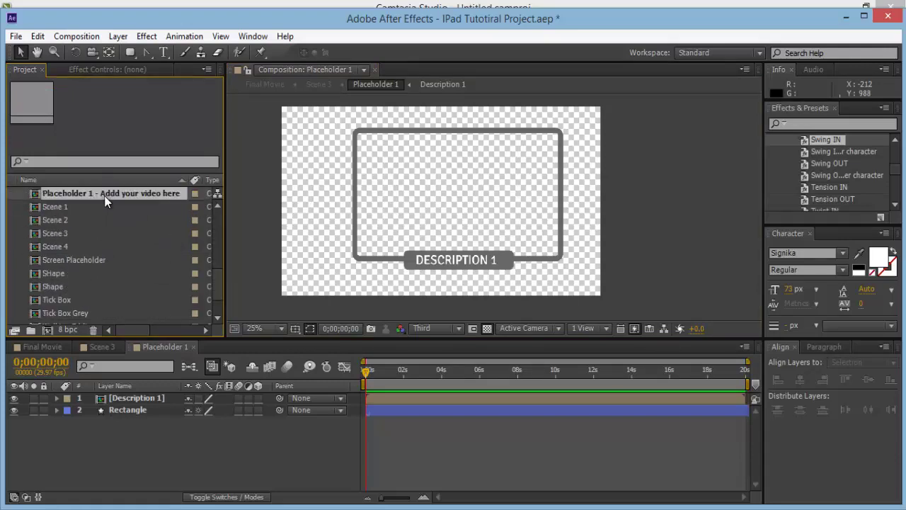
drag(134, 195, 175, 433)
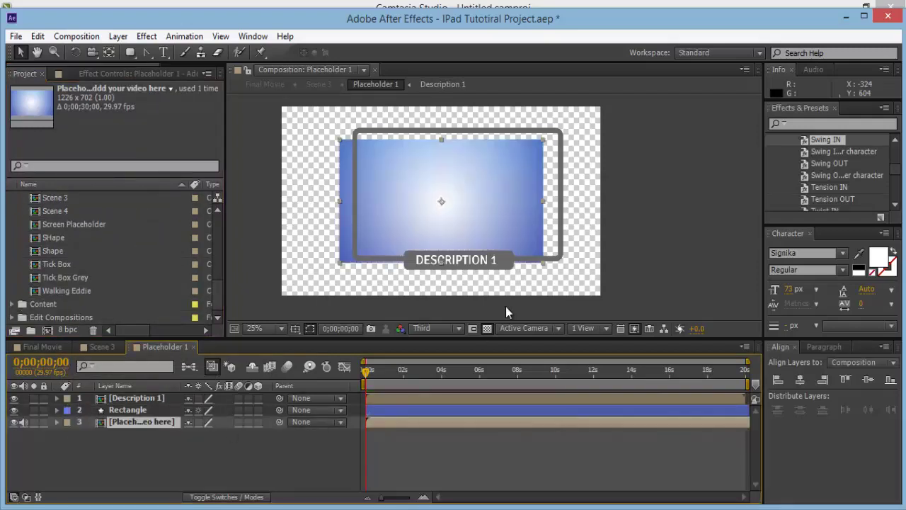
Position the video layer inside the grey frame, nudged down one pixel, then return to Scene 3.
drag(448, 187, 478, 182)
click(478, 182)
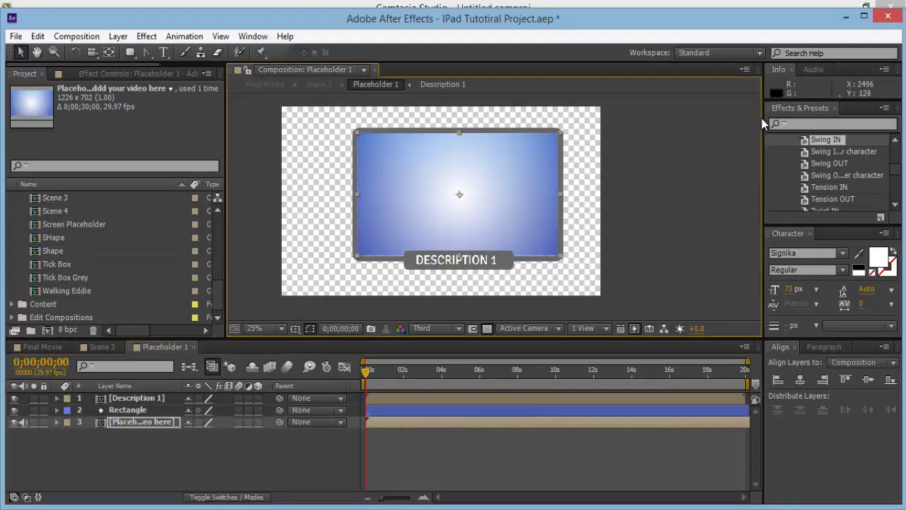
key(Down)
click(735, 199)
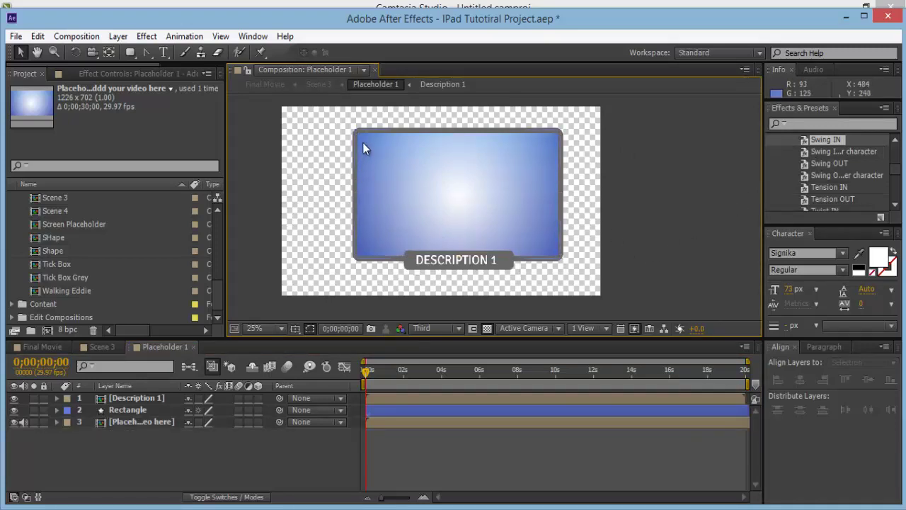
click(149, 422)
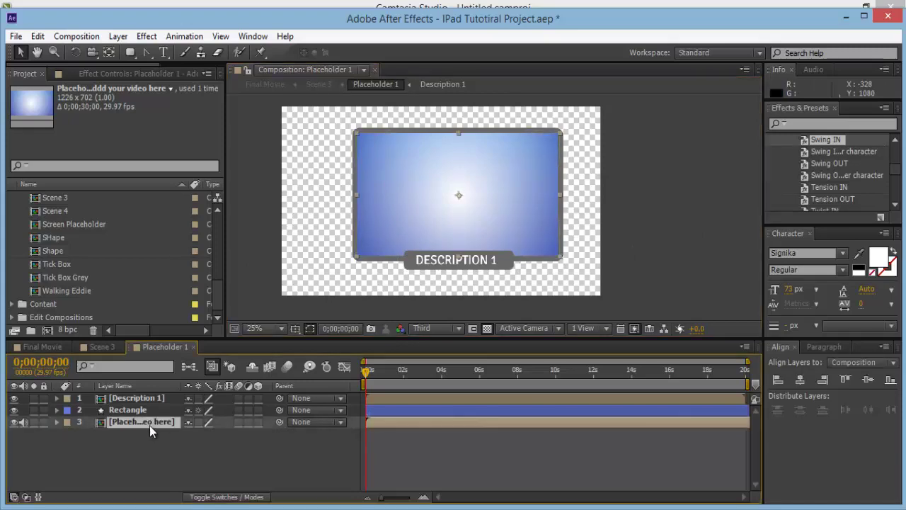
click(650, 172)
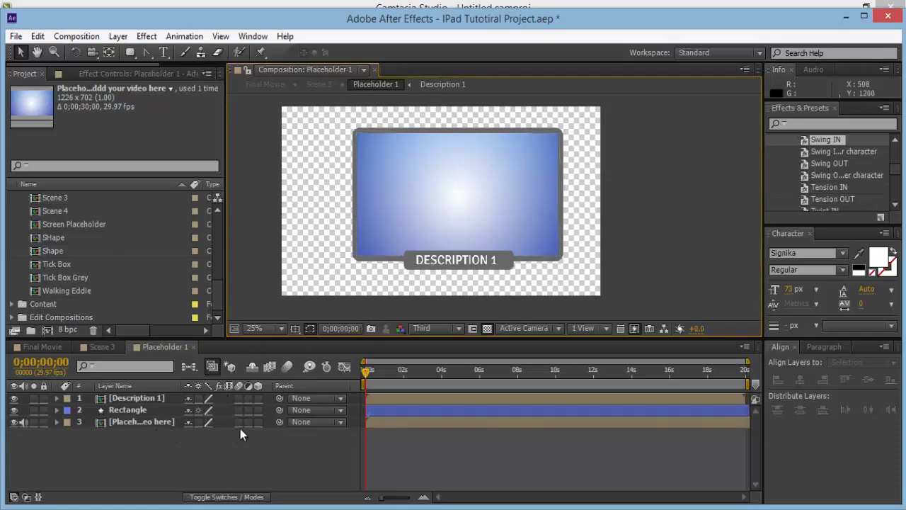
click(193, 346)
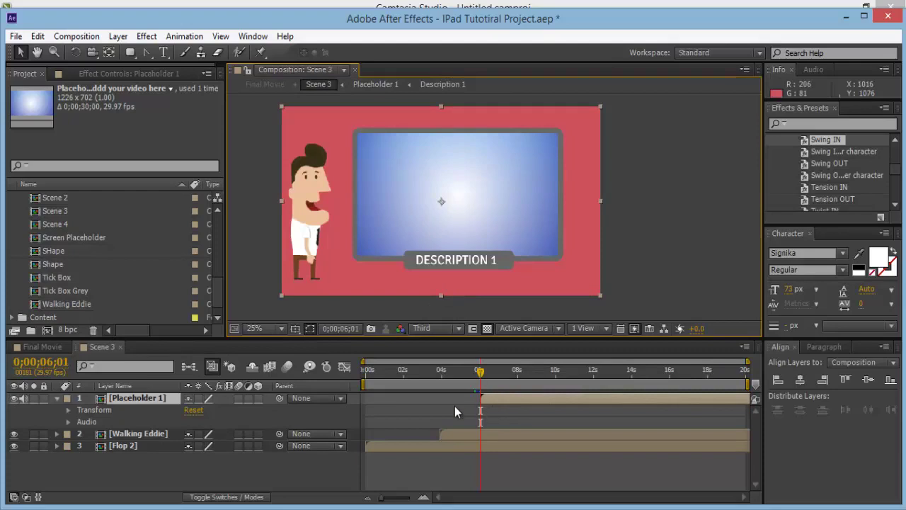
Drag Placeholder 1's anchor point up to its screen's top edge with the Pan Behind tool.
click(57, 397)
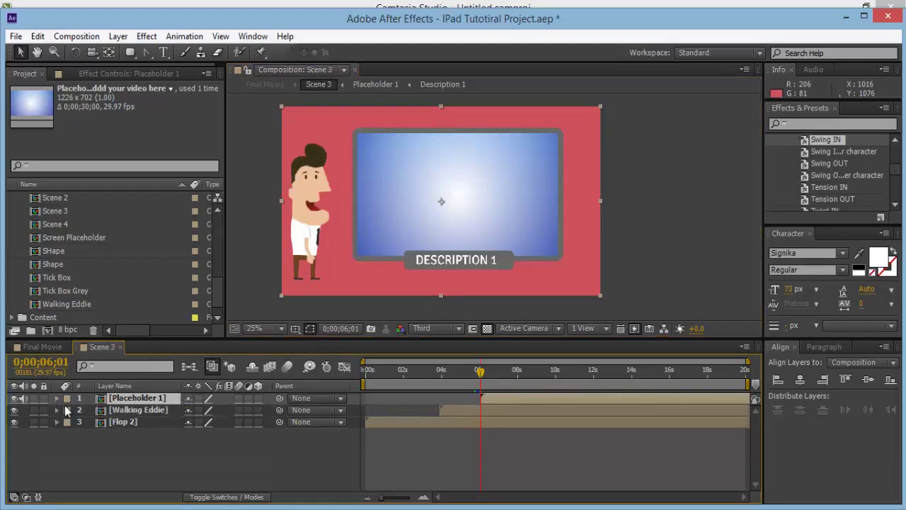
click(229, 444)
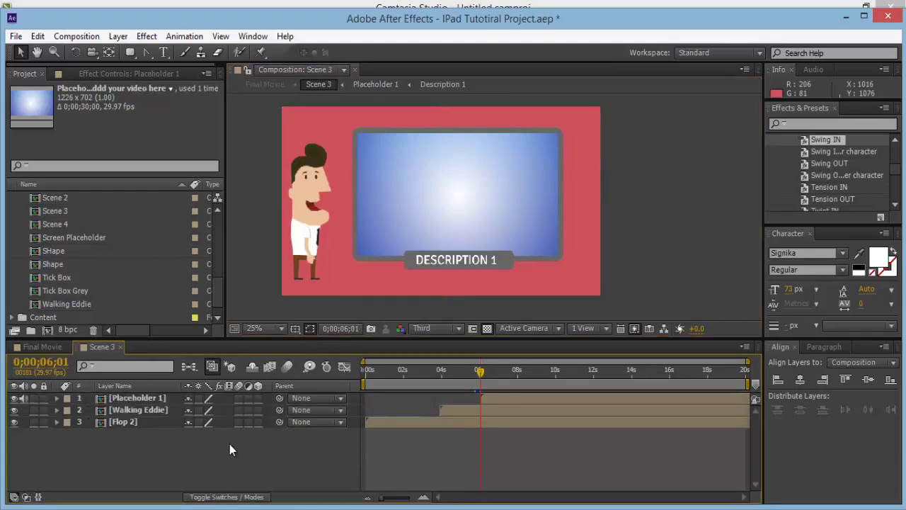
click(160, 397)
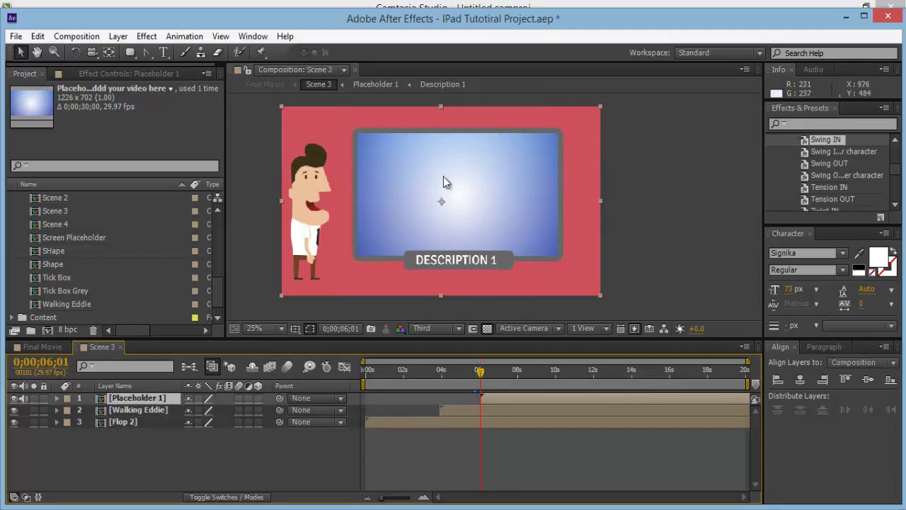
click(109, 52)
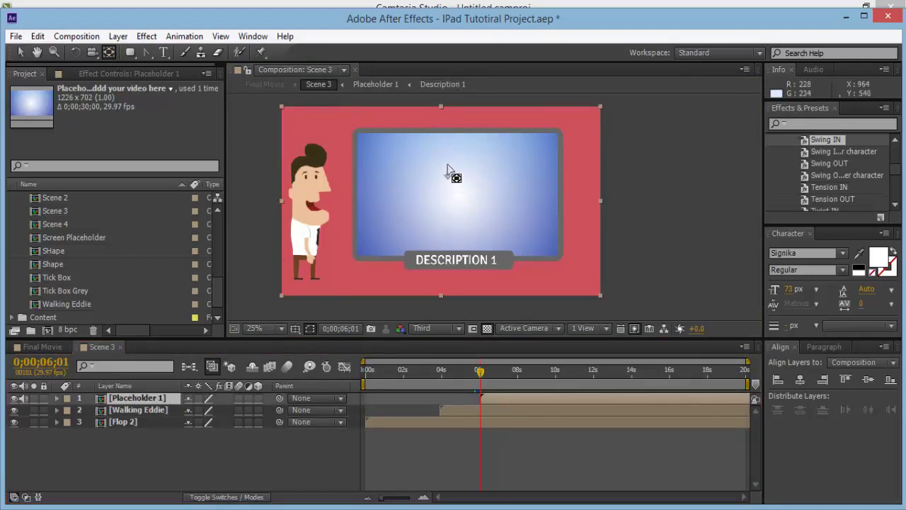
scroll(461, 137, up, 5)
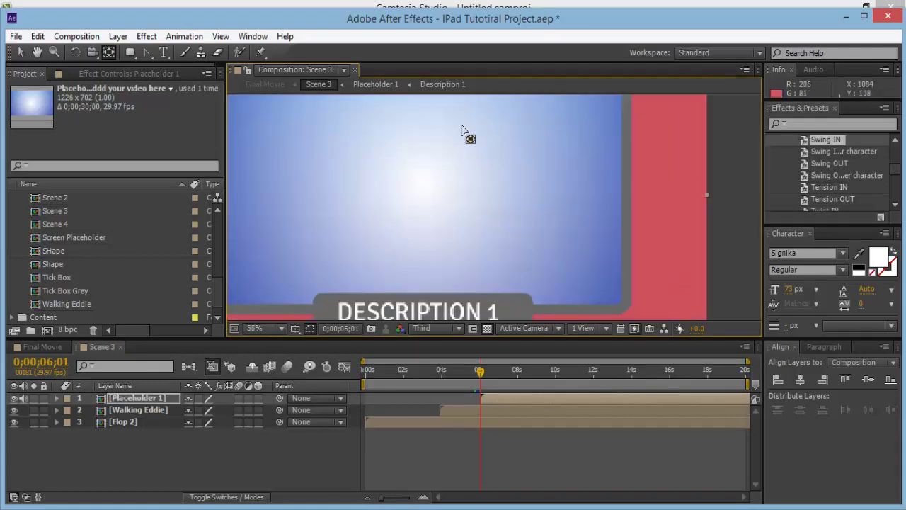
scroll(457, 141, down, 2)
drag(542, 269, 525, 203)
scroll(525, 202, up, 3)
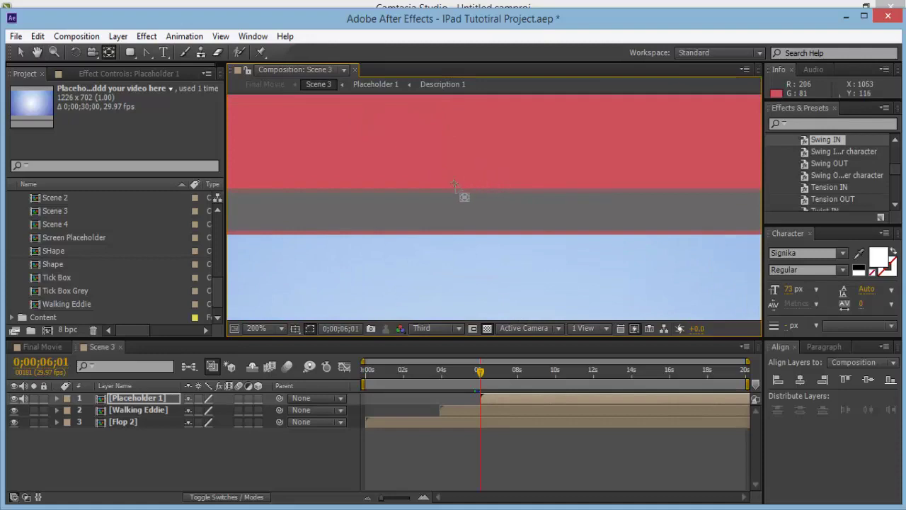
scroll(462, 198, down, 8)
scroll(493, 250, up, 2)
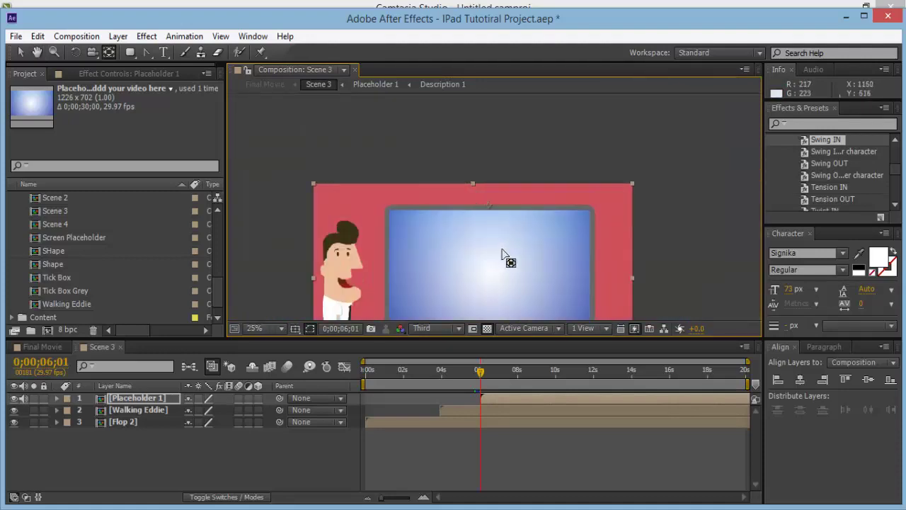
drag(519, 273, 487, 193)
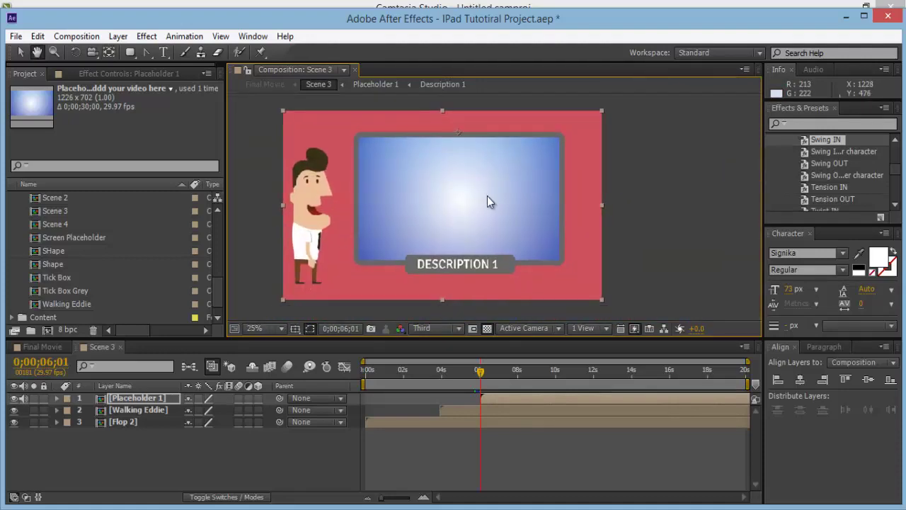
key(v)
click(654, 264)
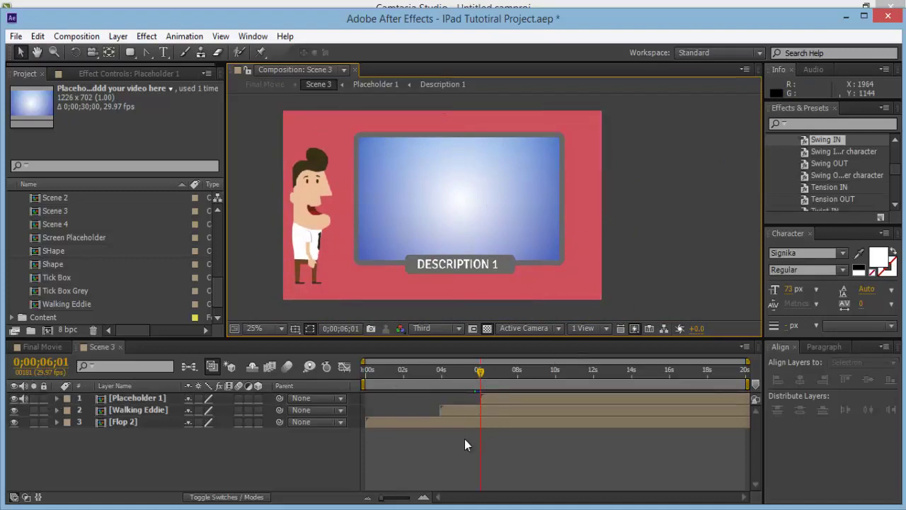
Make Placeholder 1 a 3D layer with X Rotation -81° and add a keyframe on it.
click(58, 399)
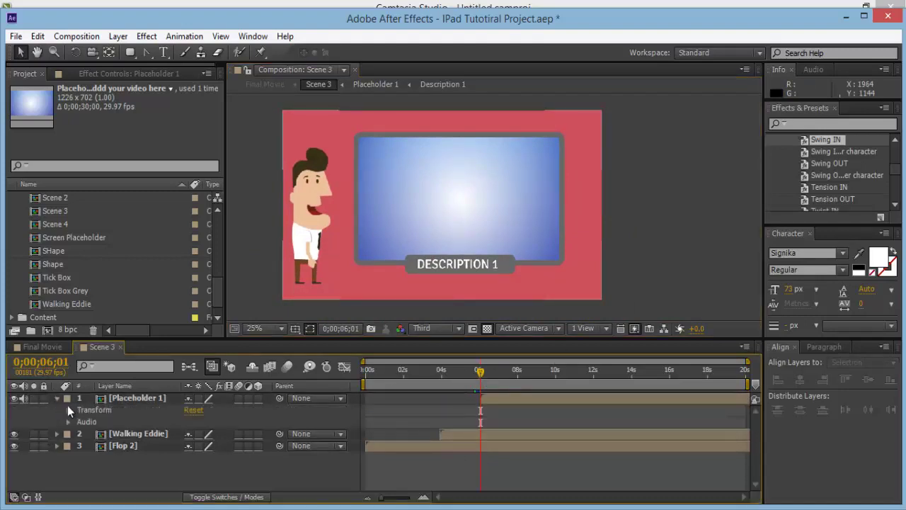
click(68, 411)
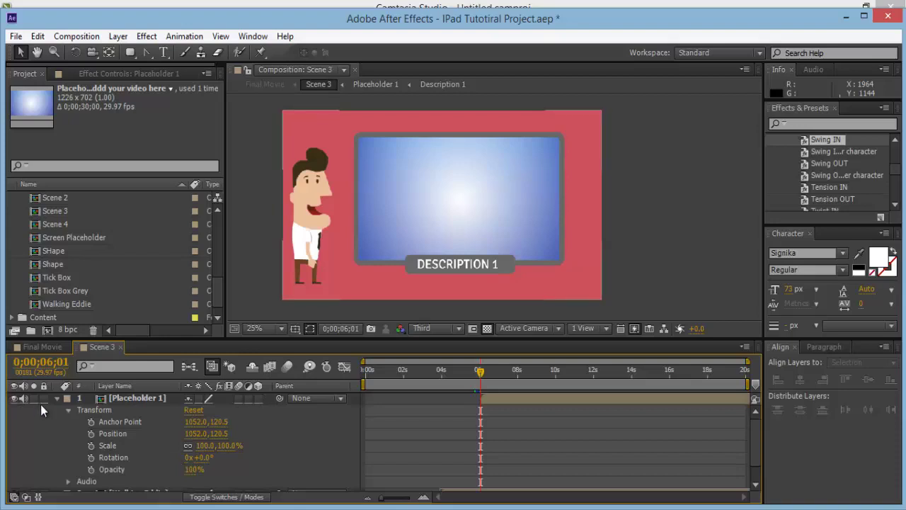
click(58, 397)
click(258, 398)
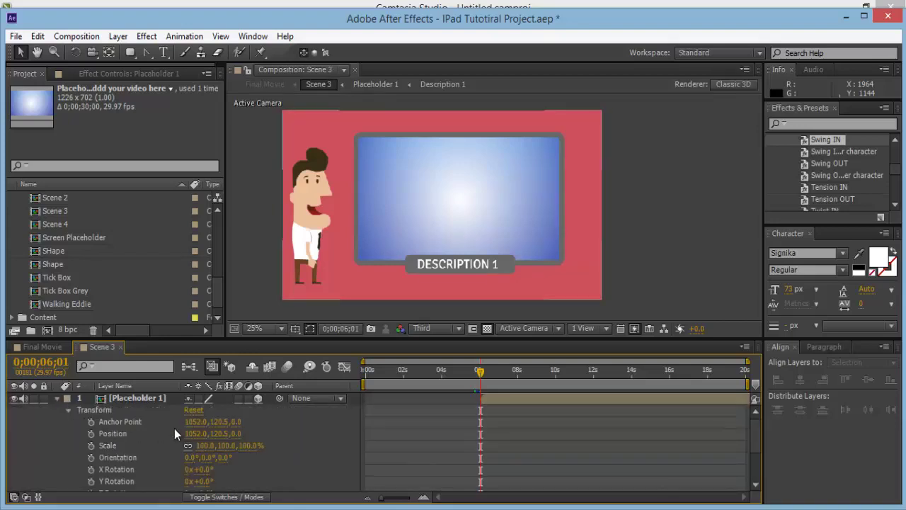
click(202, 469)
text(-81)
key(Return)
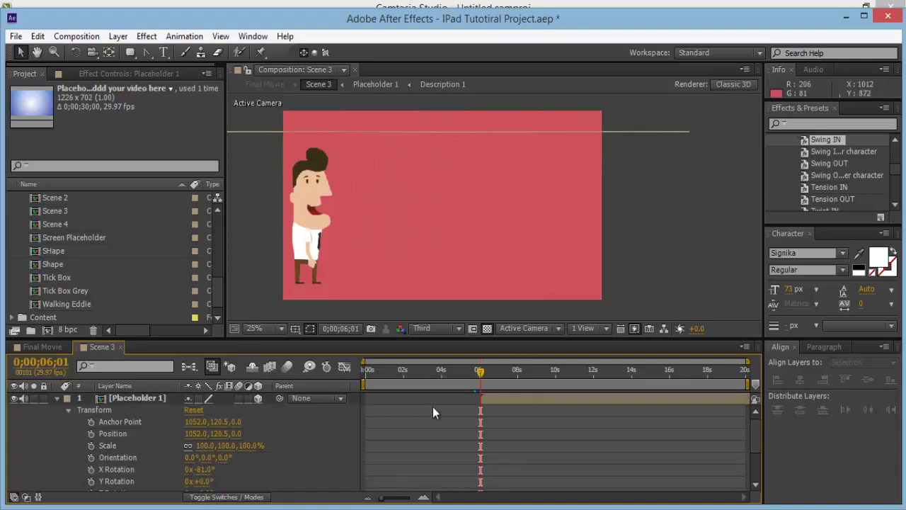
click(91, 470)
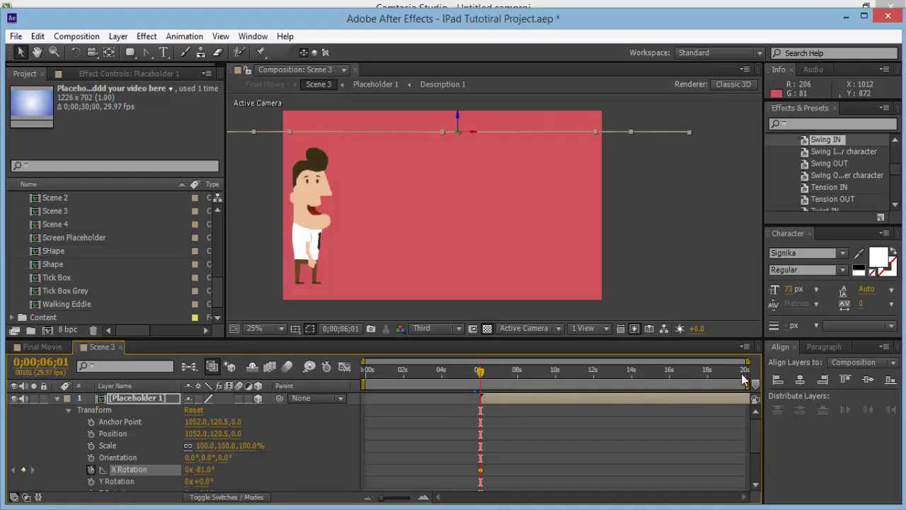
At 0;00;06;19, keyframe Placeholder 1's X Rotation back to 0°.
drag(747, 362, 614, 375)
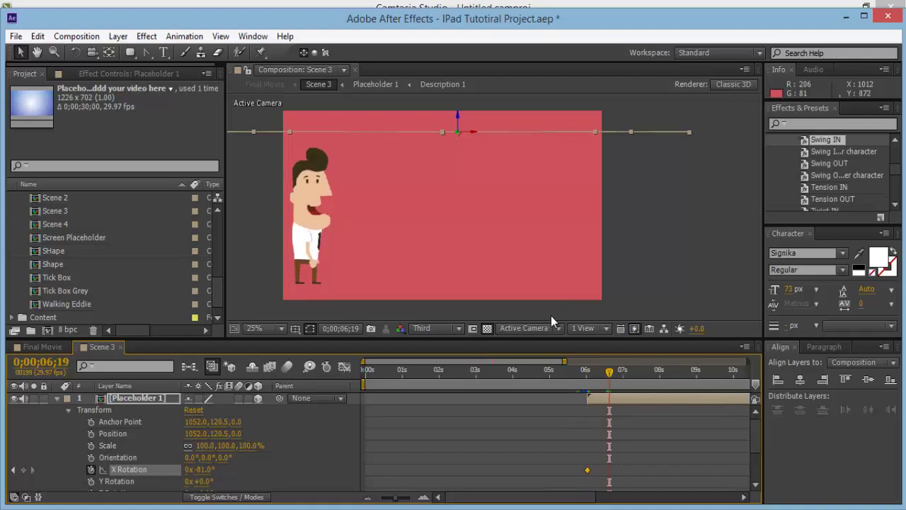
click(656, 430)
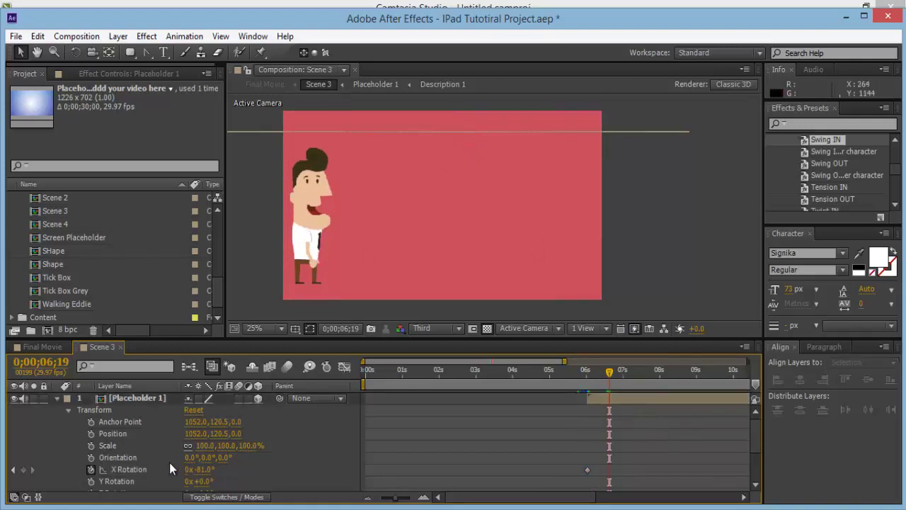
click(202, 470)
text(0)
key(Return)
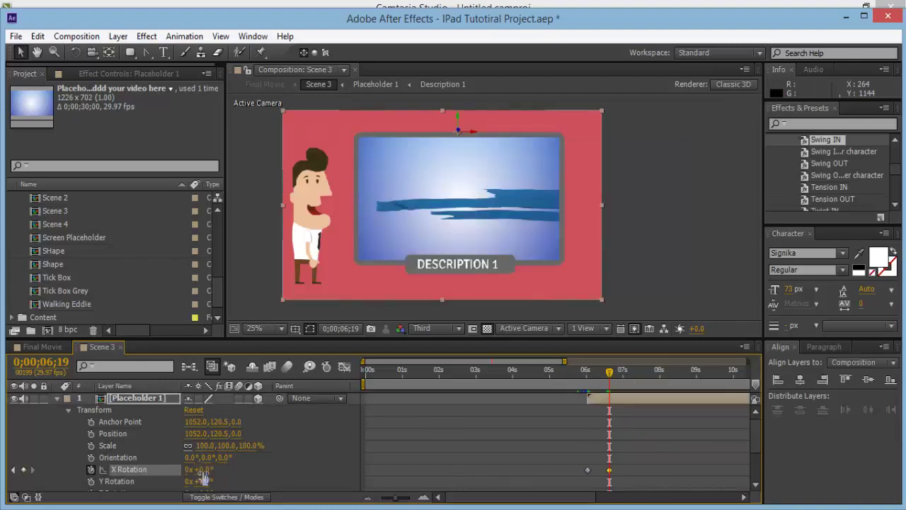
click(676, 435)
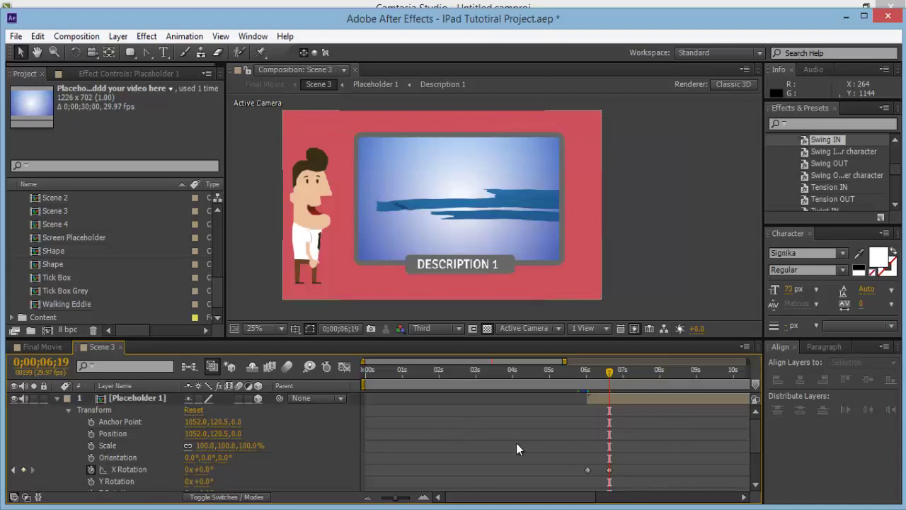
Copy all the bounce expression code from the Placeholder Flop Expression notes, then minimize Notepad.
click(425, 504)
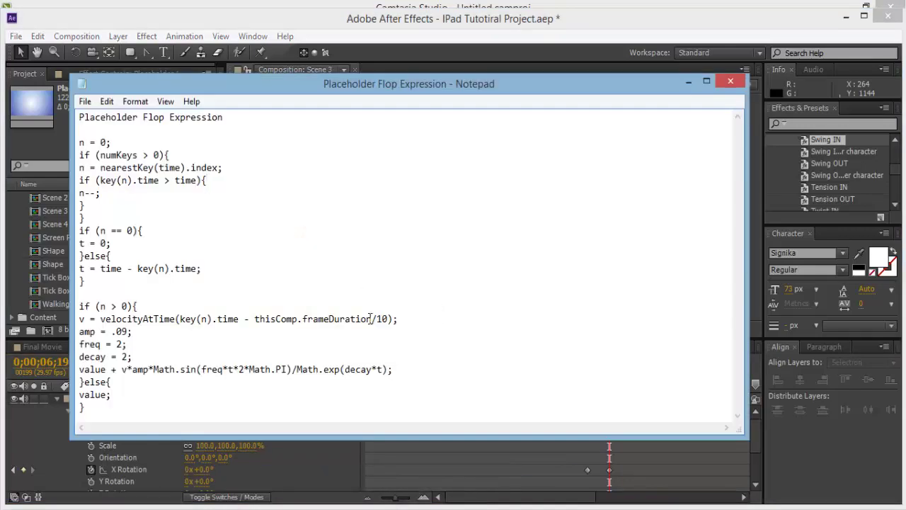
drag(144, 413, 63, 147)
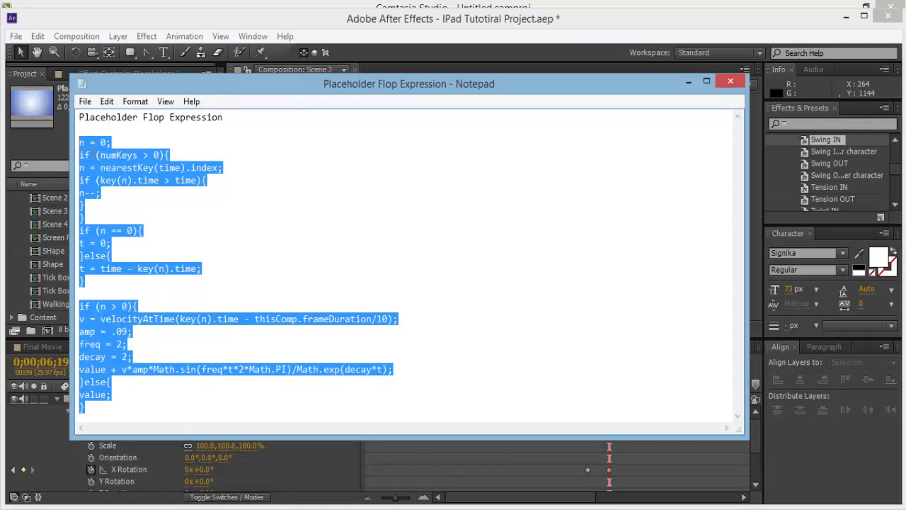
right_click(105, 154)
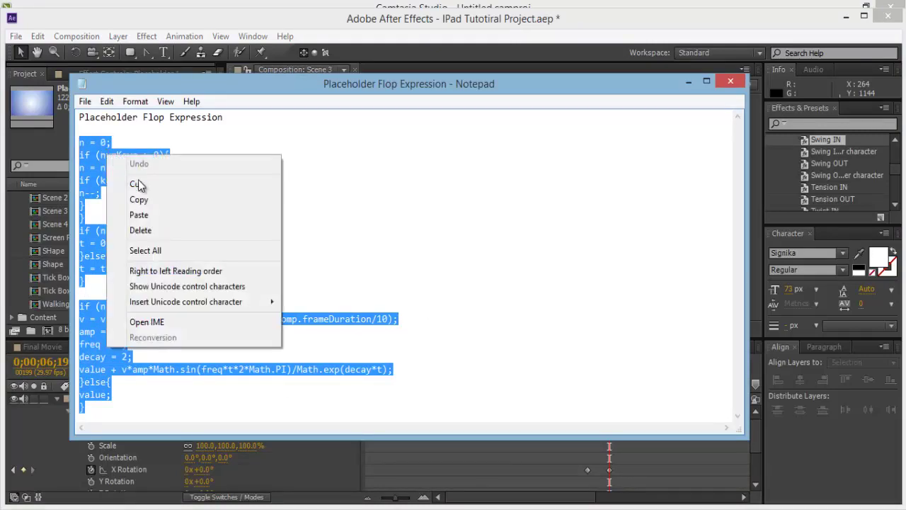
click(140, 201)
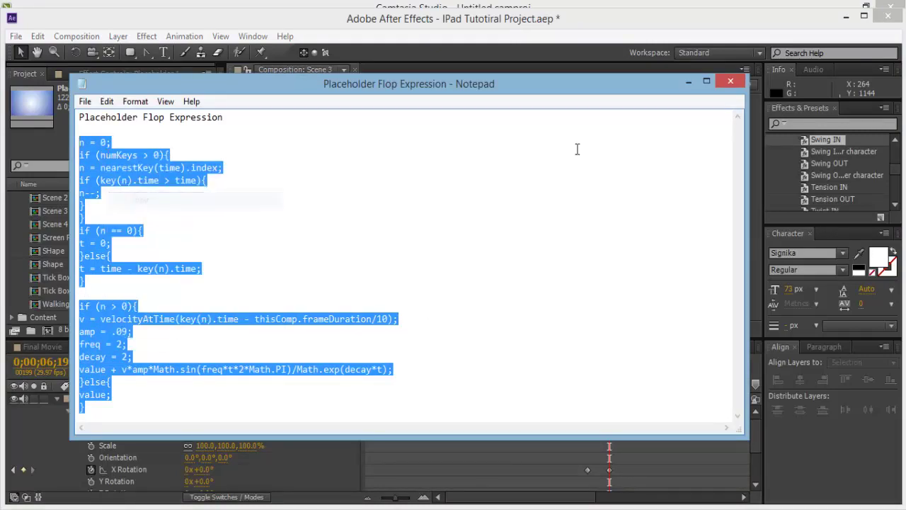
click(690, 82)
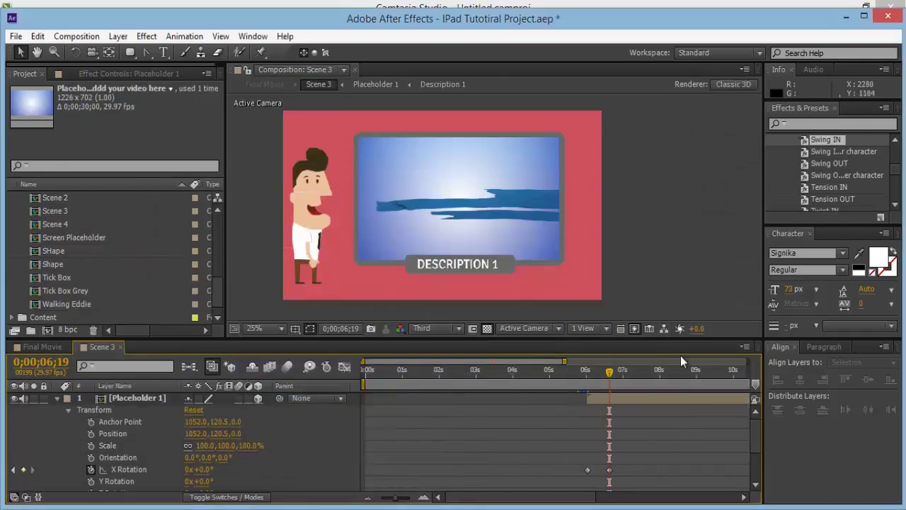
Paste the copied bounce expression into Placeholder 1's X Rotation and preview the flop from 5;29.
alt+click(90, 469)
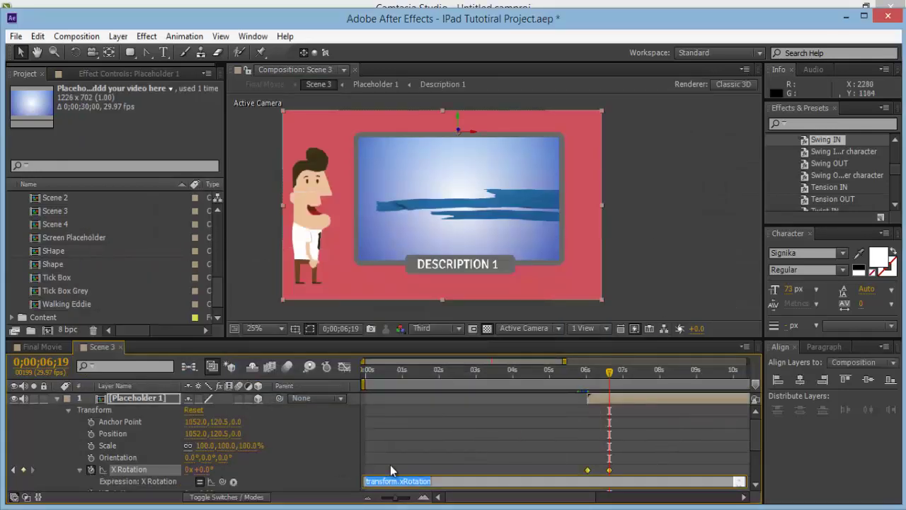
click(514, 437)
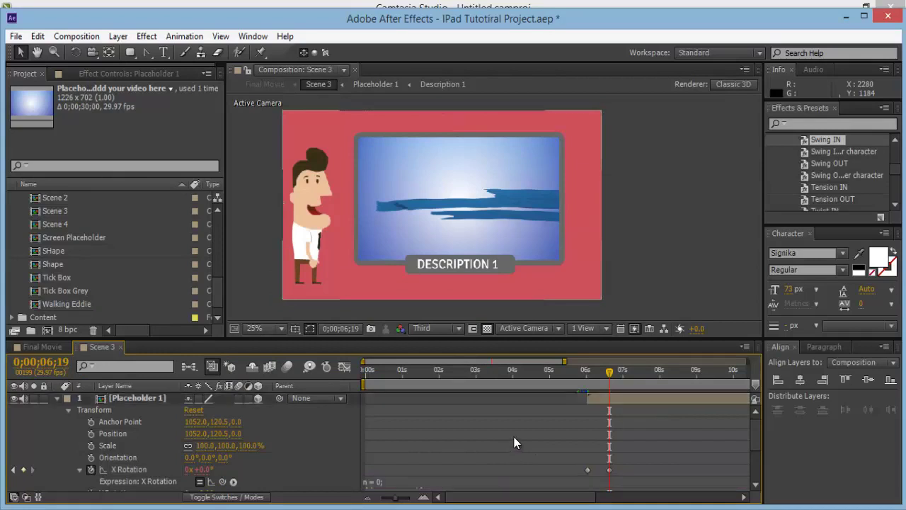
click(587, 377)
click(584, 379)
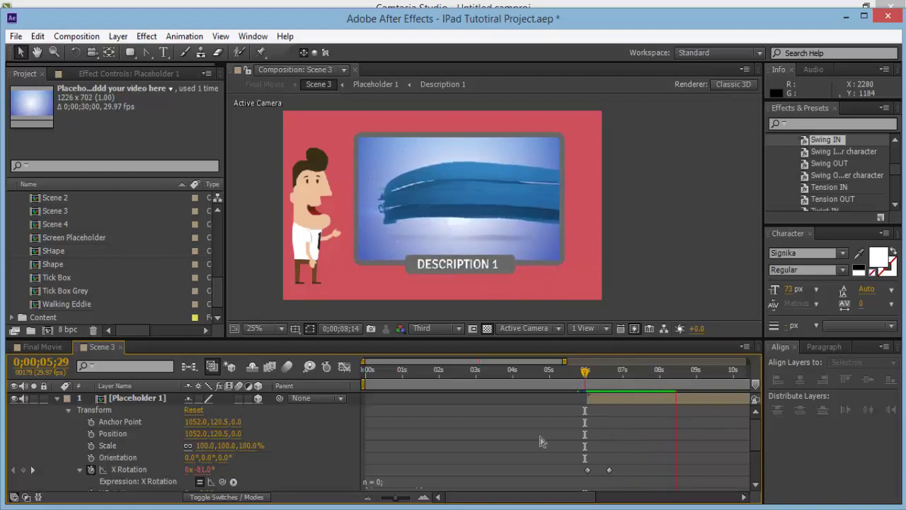
Stop playback and scrub through Placeholder 1's flop around 6;19 to check the bounce.
key(space)
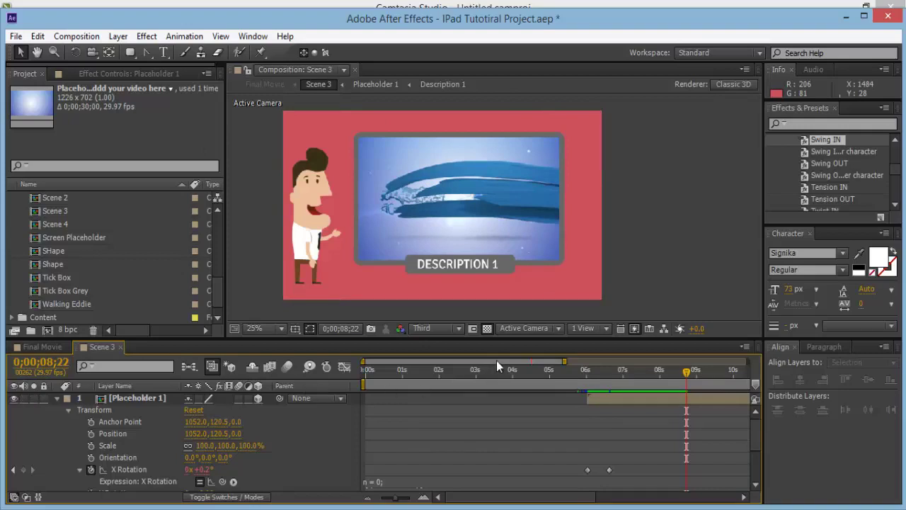
drag(567, 361, 515, 361)
click(570, 377)
drag(697, 369, 707, 370)
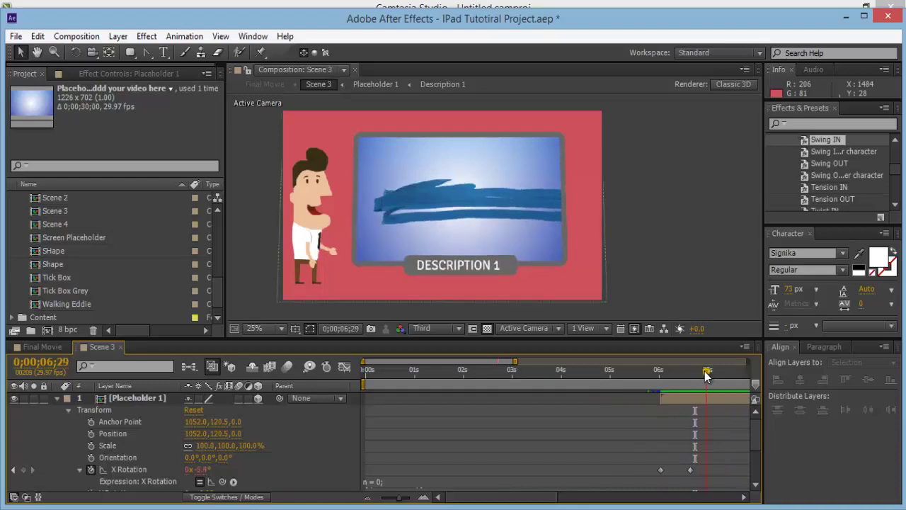
Zoom the timeline in and move the playhead ahead to 0;00;11;00 with Placeholder 1 selected.
drag(361, 362, 510, 375)
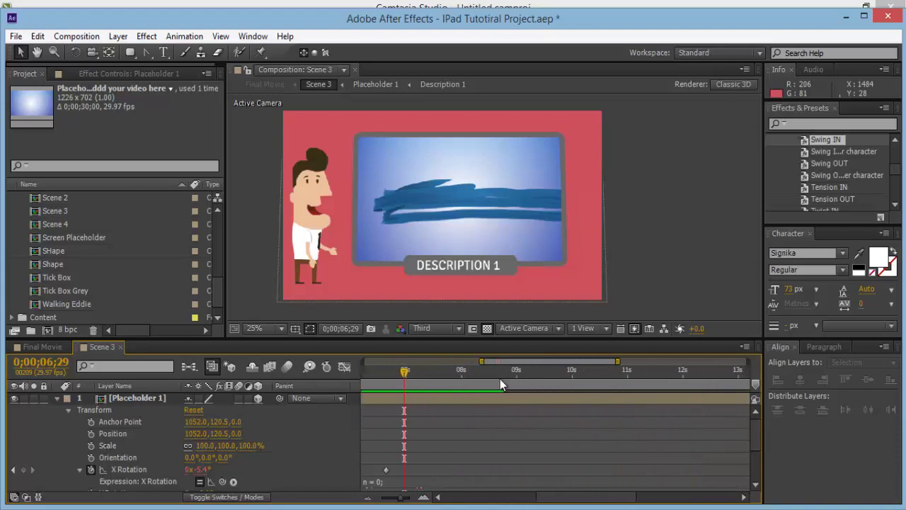
drag(404, 370, 627, 384)
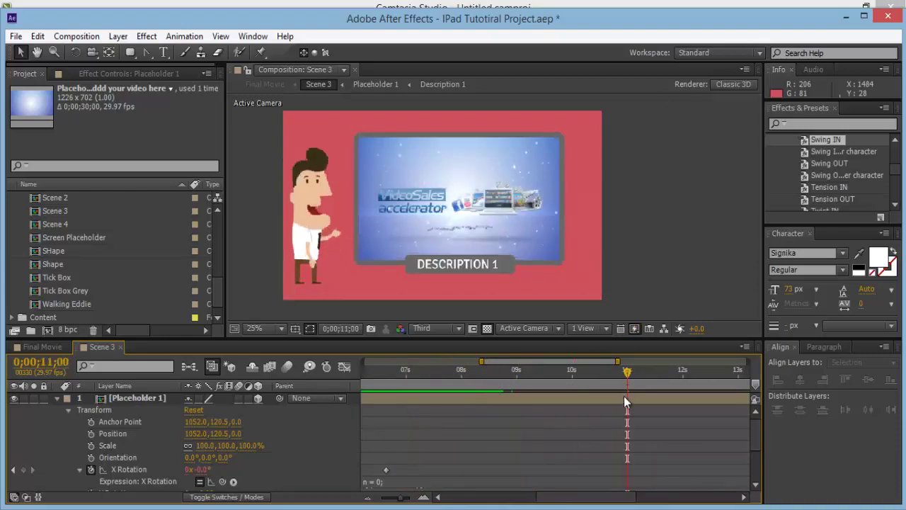
click(124, 396)
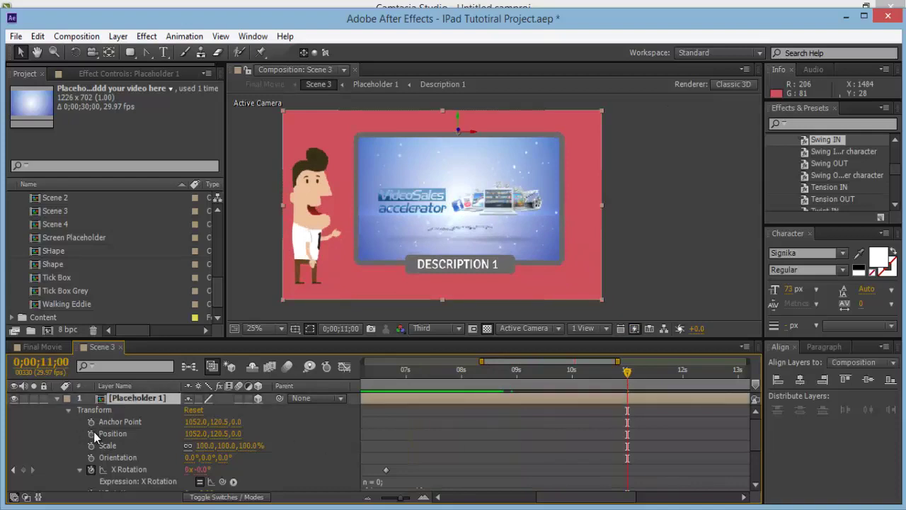
Keyframe Placeholder 1's Position at 11;00 and drag it off the right edge at 11;21.
click(92, 431)
drag(646, 380, 665, 380)
drag(534, 250, 795, 212)
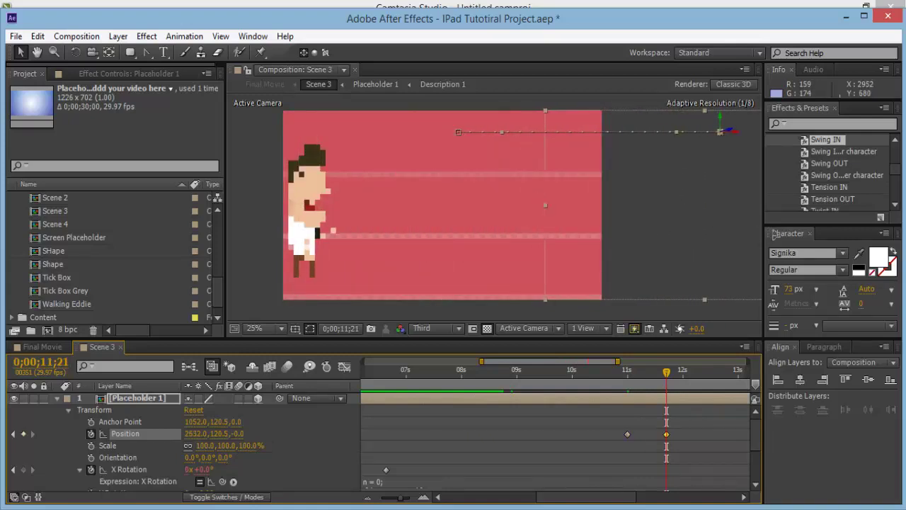
Scrub back frame by frame to check the slide-out, then reselect Placeholder 1.
click(672, 384)
drag(656, 384, 659, 375)
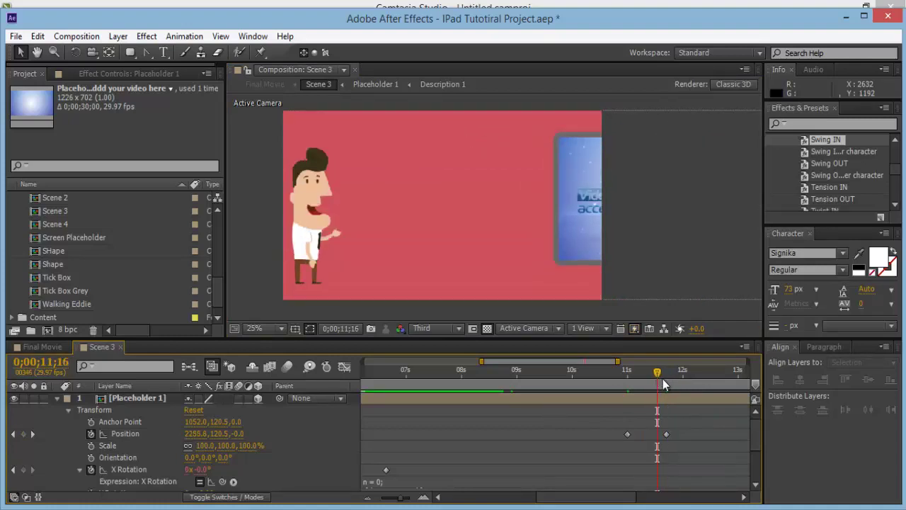
key(Page_Down)
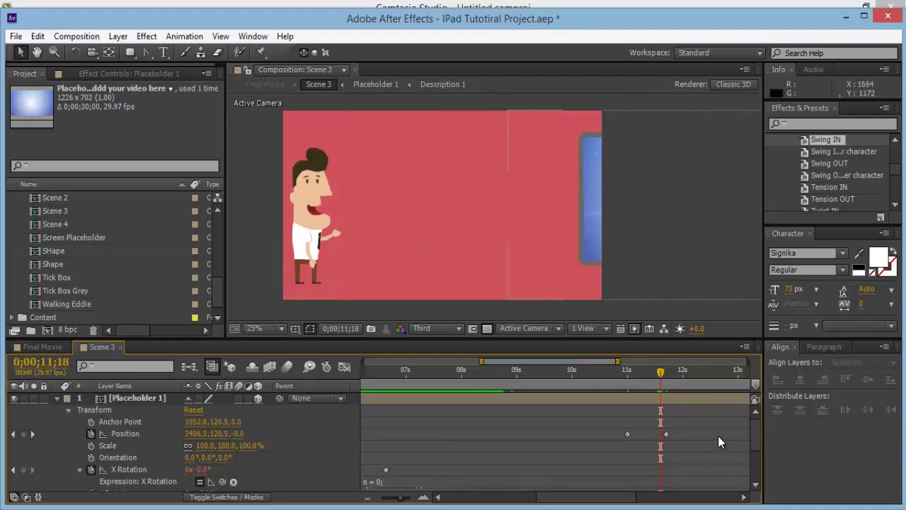
scroll(69, 281, down, 1)
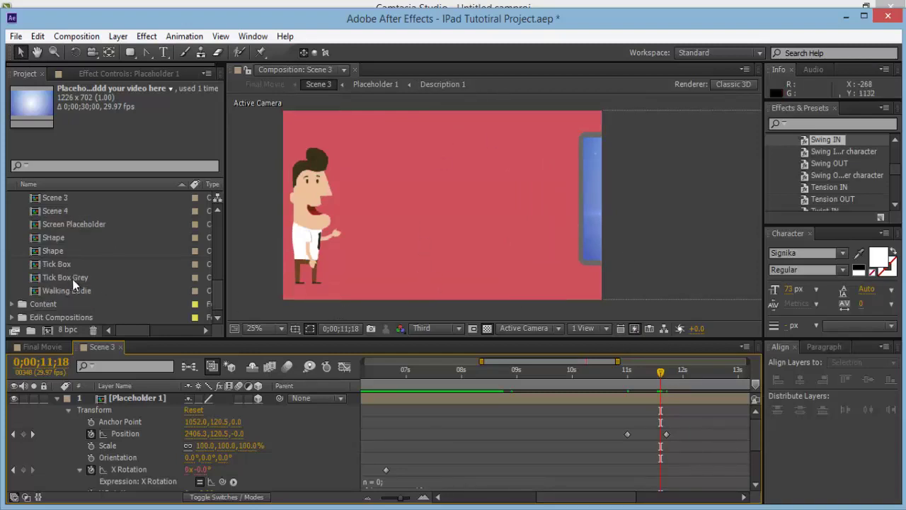
click(138, 401)
Duplicate the Placeholder 1 composition in the Project panel to create Placeholder 2.
scroll(89, 296, up, 3)
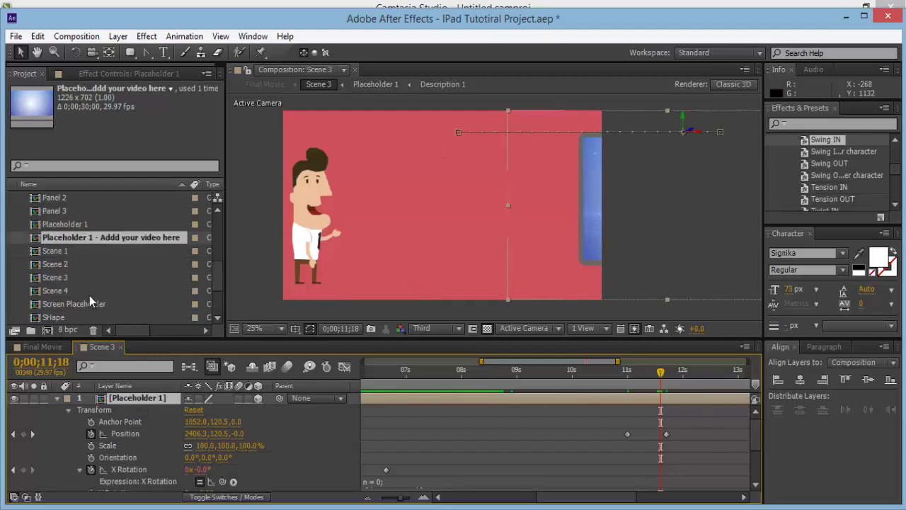
click(84, 263)
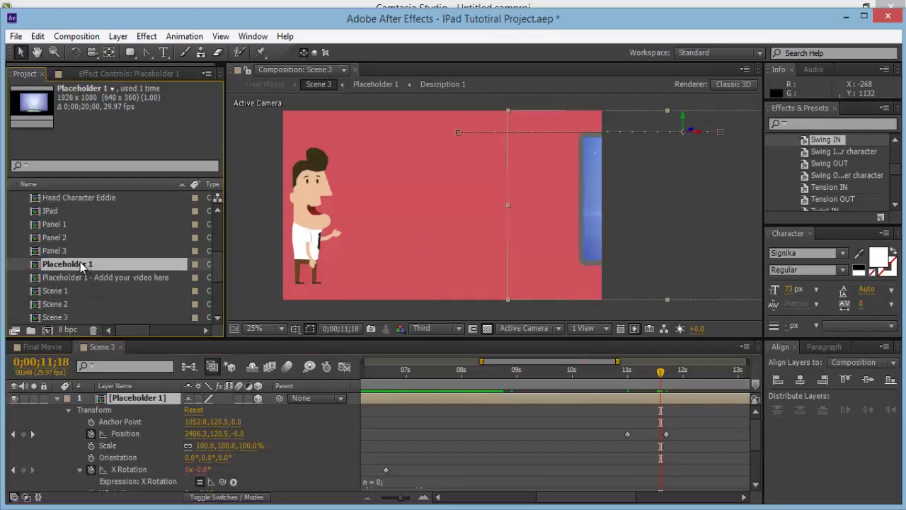
key(ctrl+d)
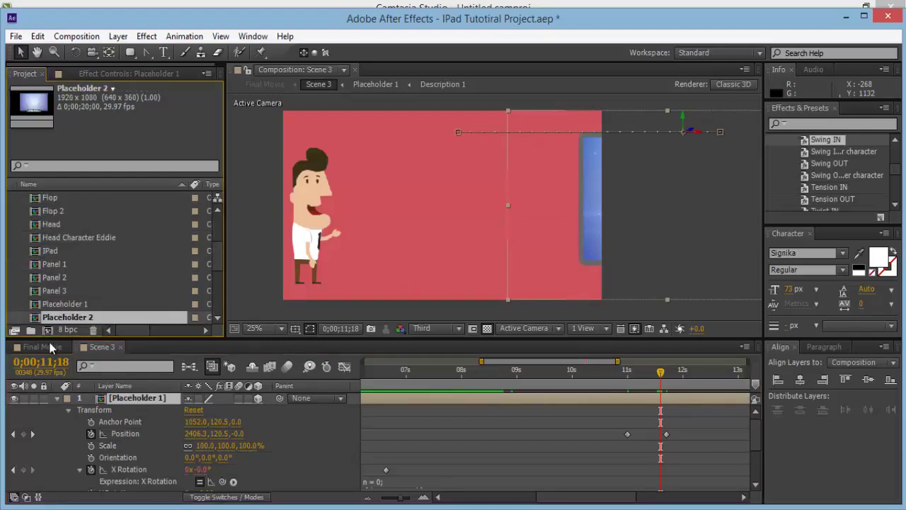
Add Placeholder 2 to the Scene 3 timeline and slide its start to about 0;00;11;18.
click(57, 400)
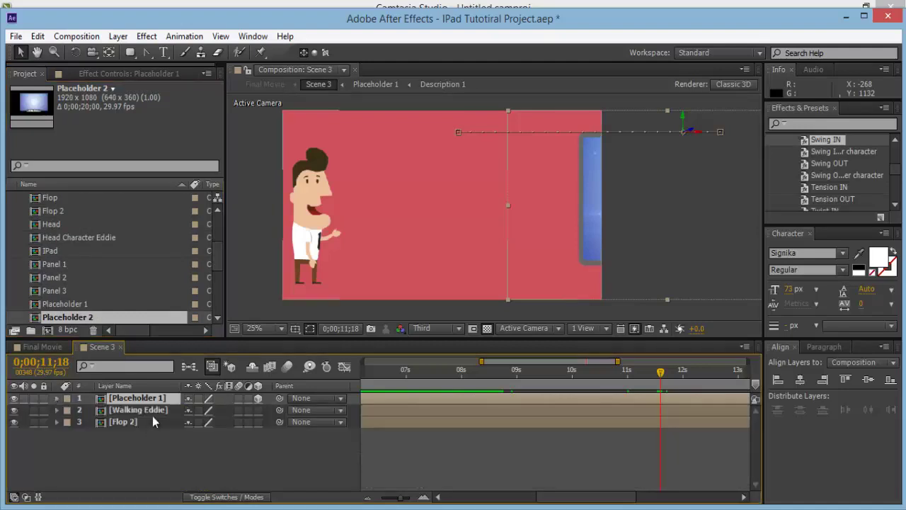
drag(92, 324, 158, 398)
drag(480, 361, 362, 361)
drag(378, 397, 709, 402)
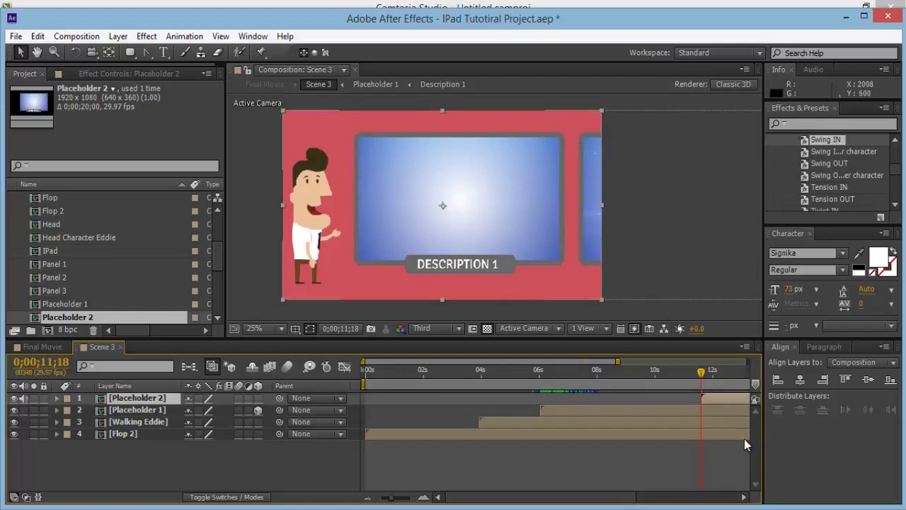
drag(627, 499, 735, 483)
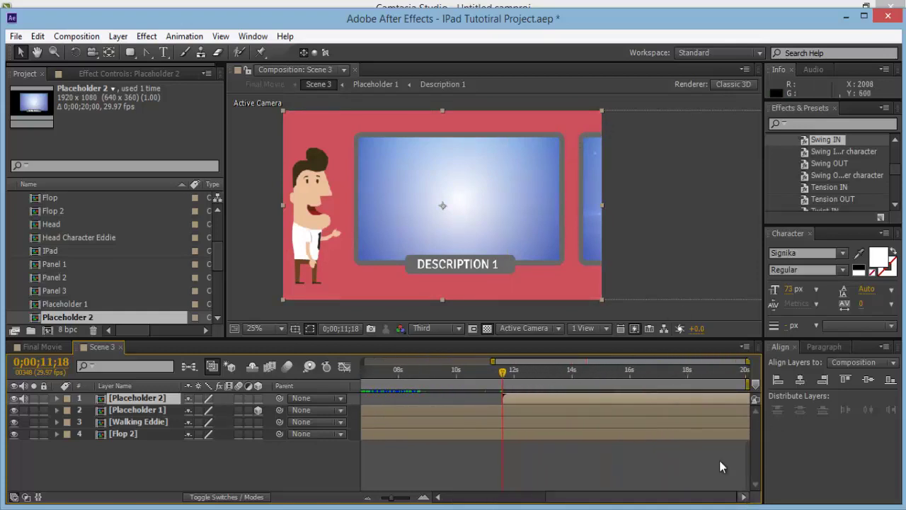
Twirl open Placeholder 1's Transform properties to inspect its X Rotation expression.
click(59, 398)
click(59, 399)
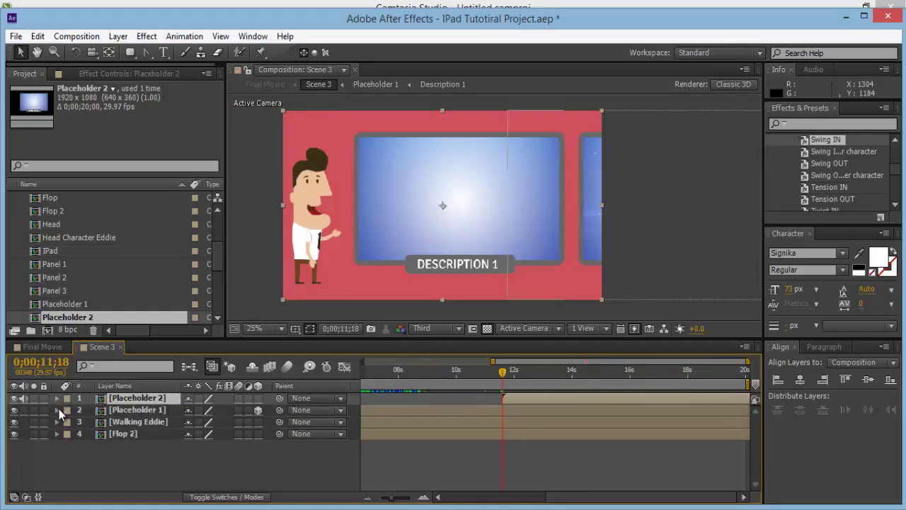
click(57, 410)
scroll(116, 422, down, 1)
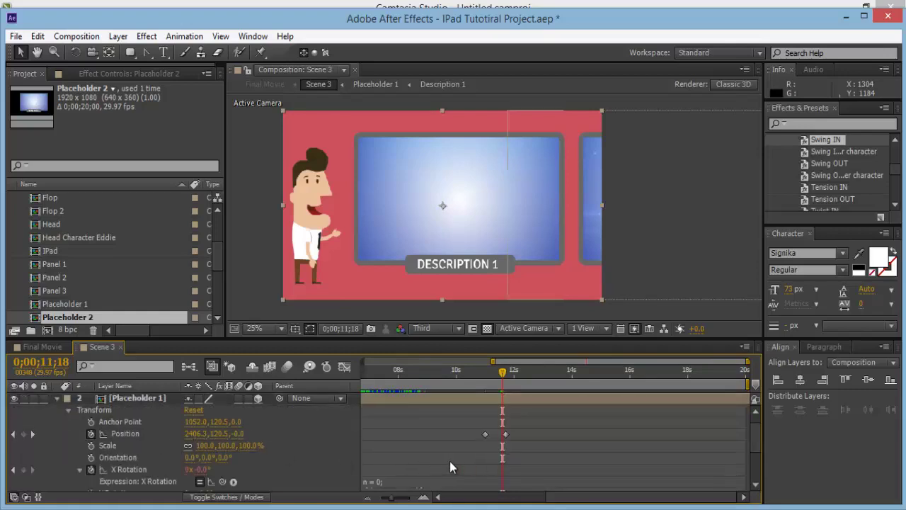
click(128, 469)
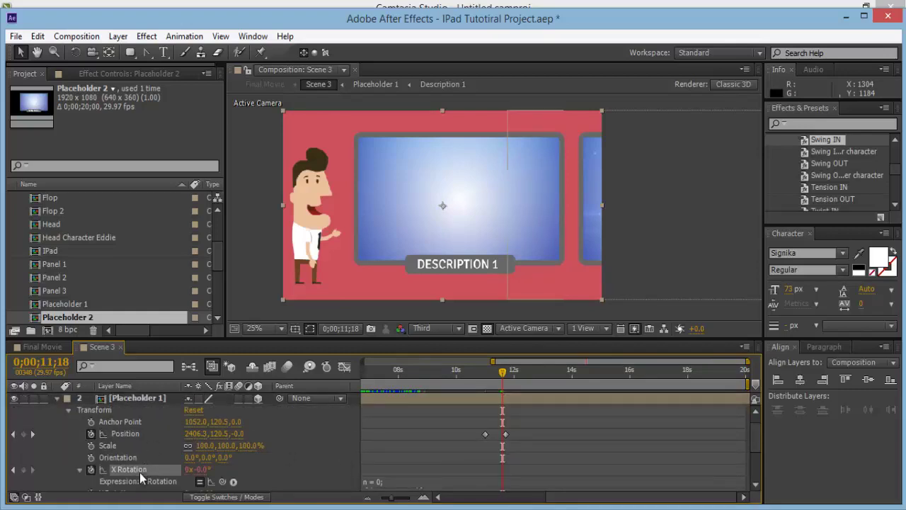
scroll(318, 459, down, 3)
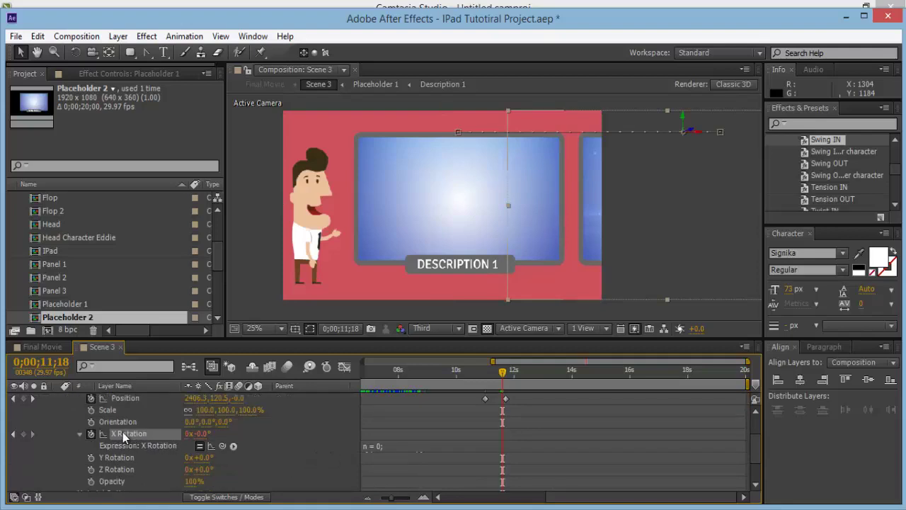
scroll(122, 432, up, 4)
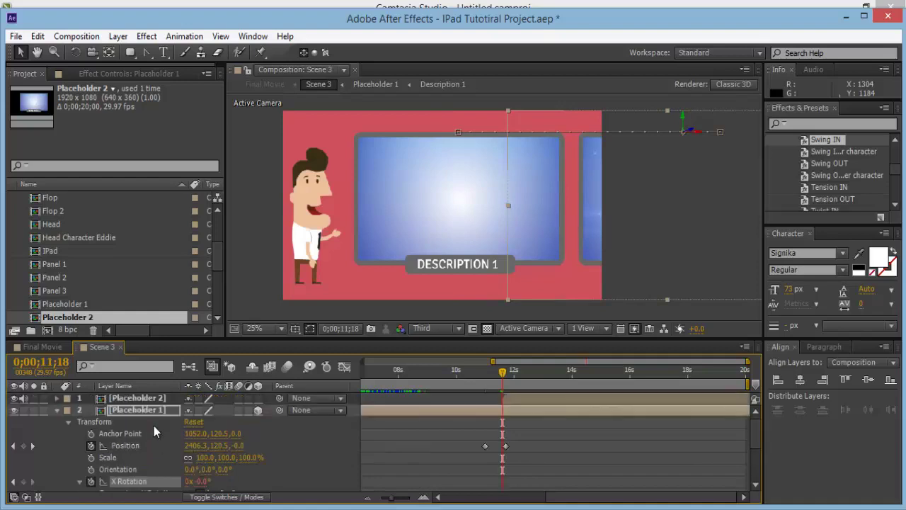
Collapse Placeholder 1 and turn on the 3D Layer switch for Placeholder 2.
click(51, 412)
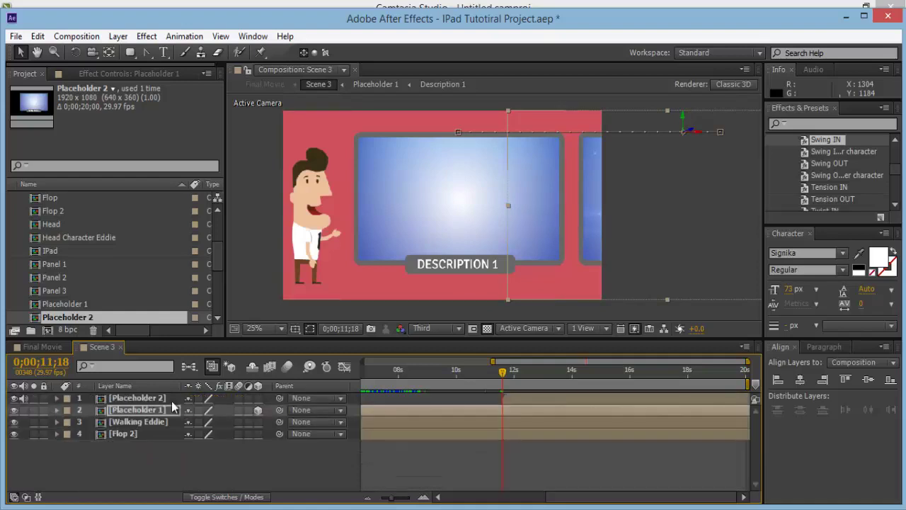
click(163, 398)
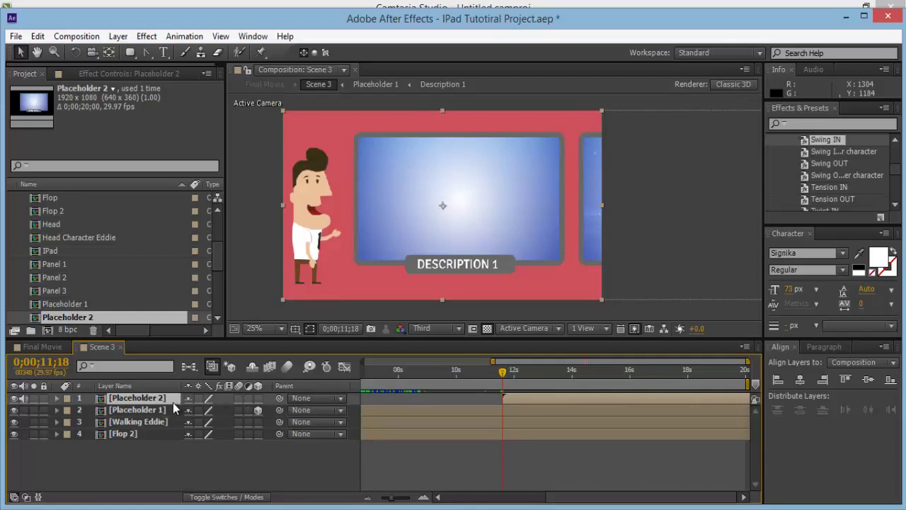
click(258, 399)
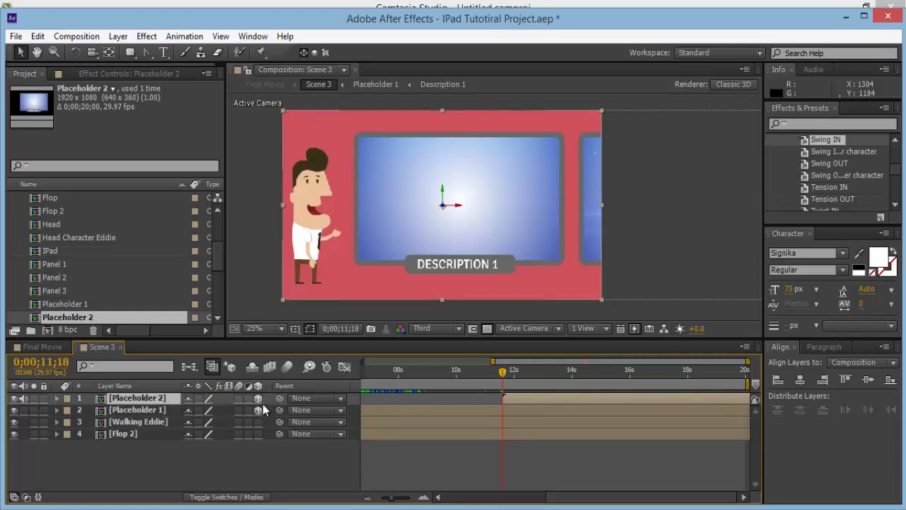
Orbit the 3D view with the Unified Camera tool and preview the scene's flop animation.
click(109, 53)
drag(447, 206, 460, 142)
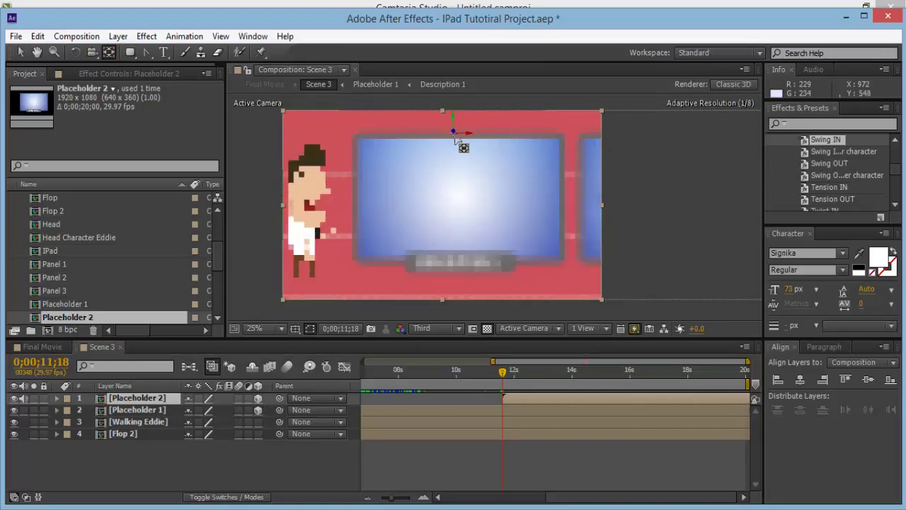
click(157, 400)
key(space)
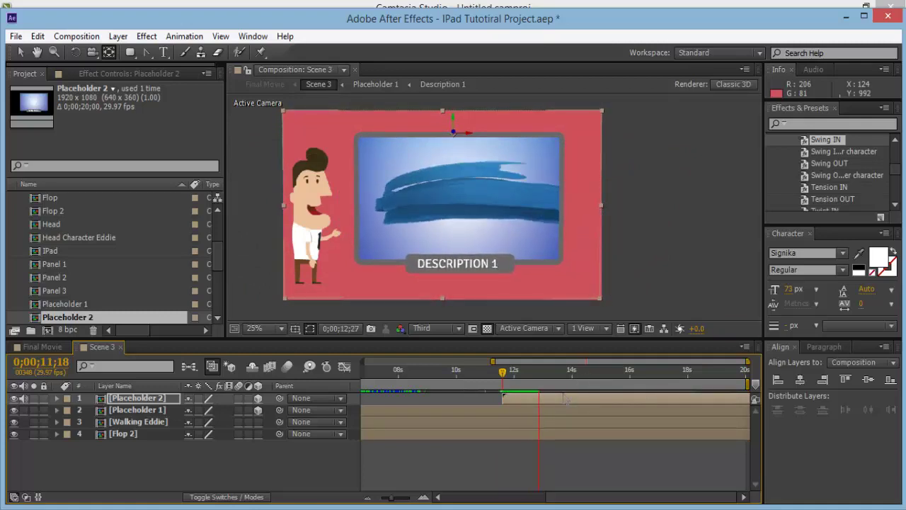
click(542, 389)
Zoom the timeline around 12 seconds and move the current time to 0;00;17;00.
click(514, 373)
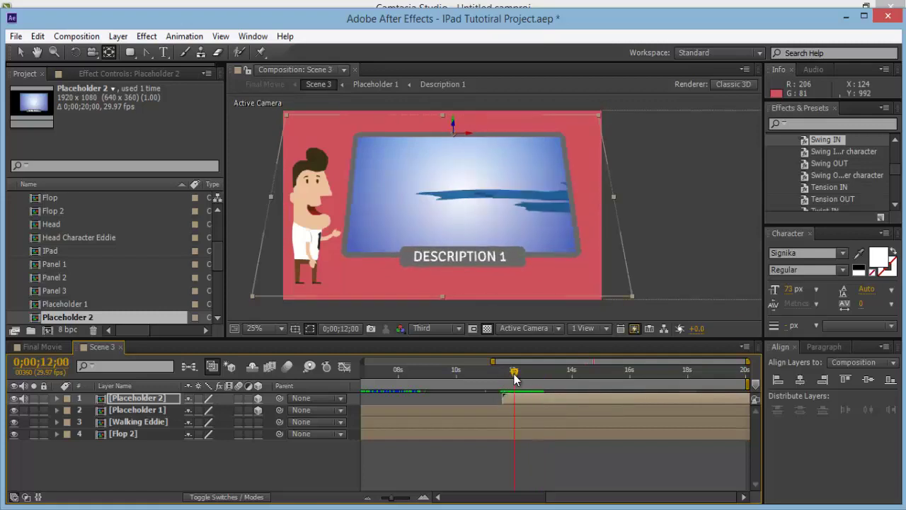
drag(515, 379, 525, 374)
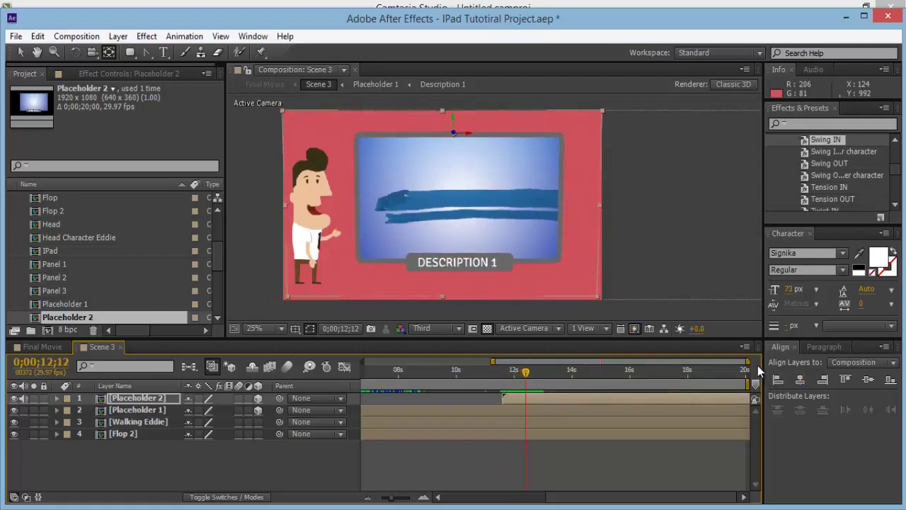
mouse_move(747, 362)
mouse_down()
mouse_move(608, 362)
mouse_move(665, 364)
mouse_up()
click(491, 373)
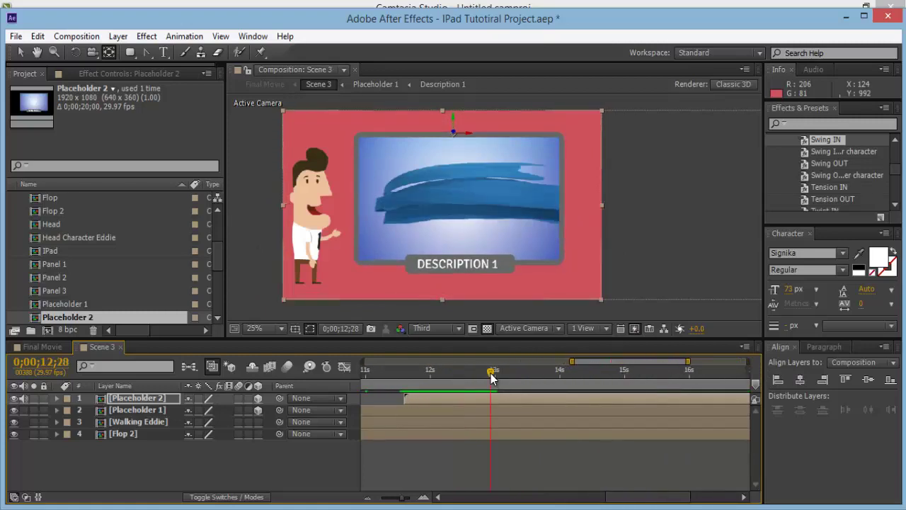
drag(492, 375, 679, 392)
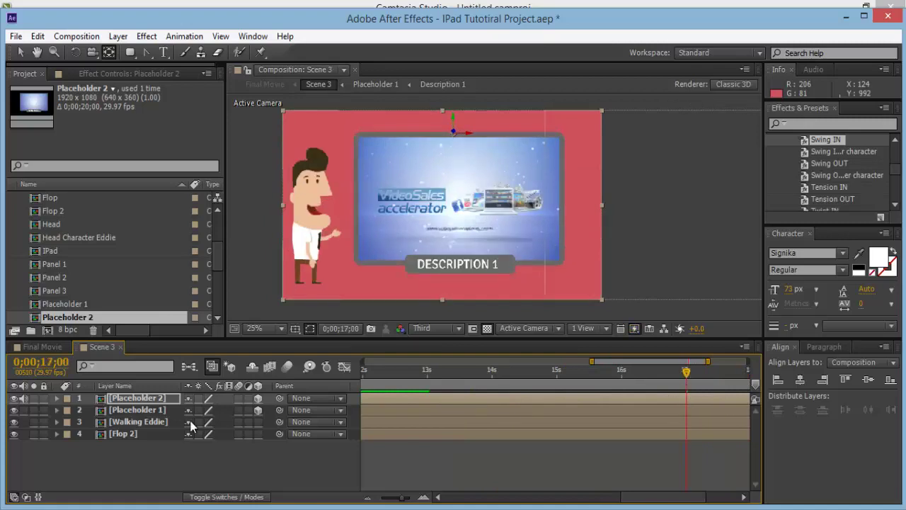
Keyframe Placeholder 2's Position at 17;00 and drag it off the frame's right edge shortly after.
key(p)
click(90, 410)
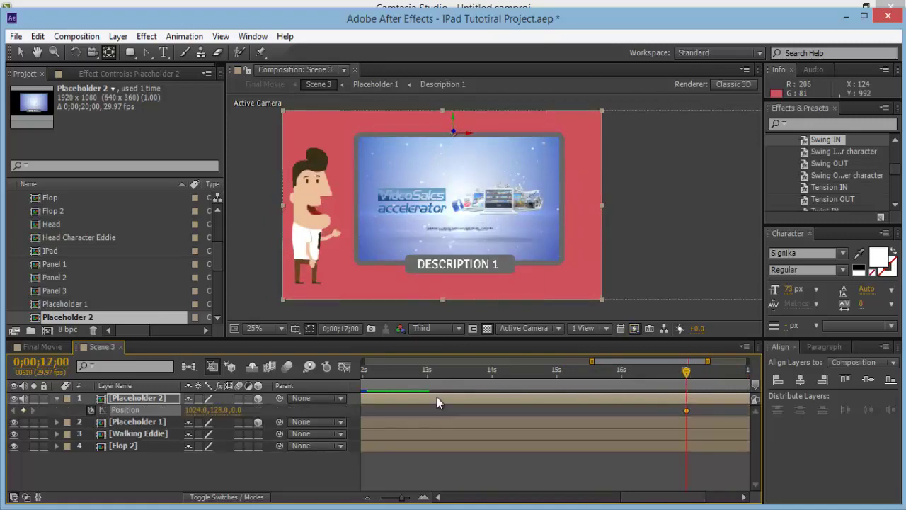
drag(688, 378, 727, 373)
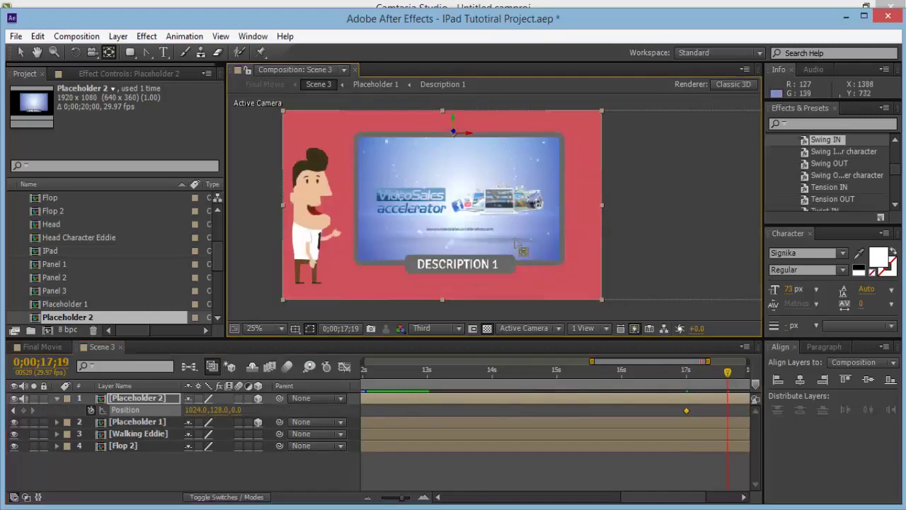
click(20, 52)
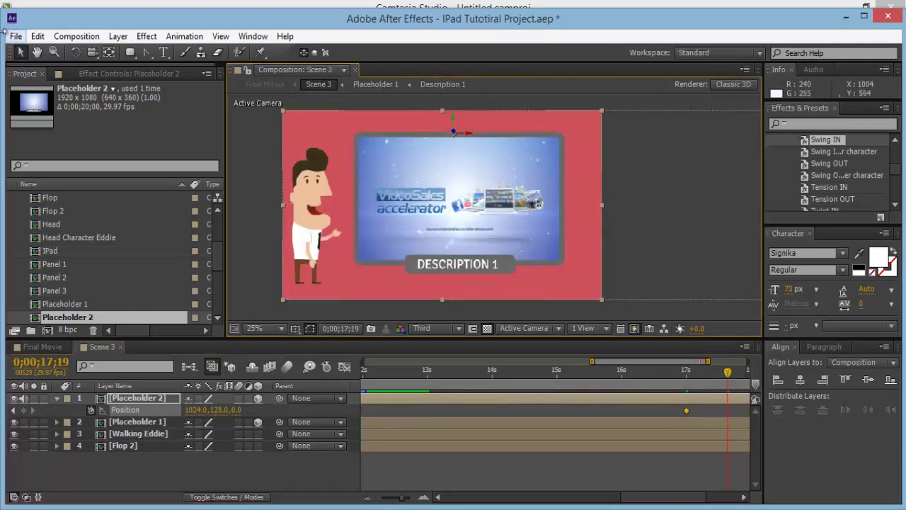
drag(550, 251, 772, 235)
Retime the ending Position keyframe to 0;00;17;19 (2367.8, 128.0, 0.0) and collapse Placeholder 2.
click(744, 497)
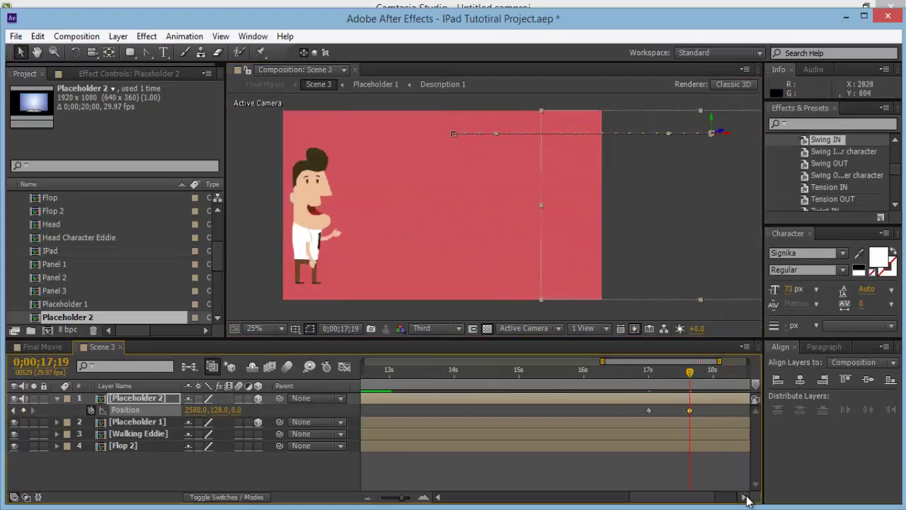
click(744, 496)
drag(615, 415, 620, 413)
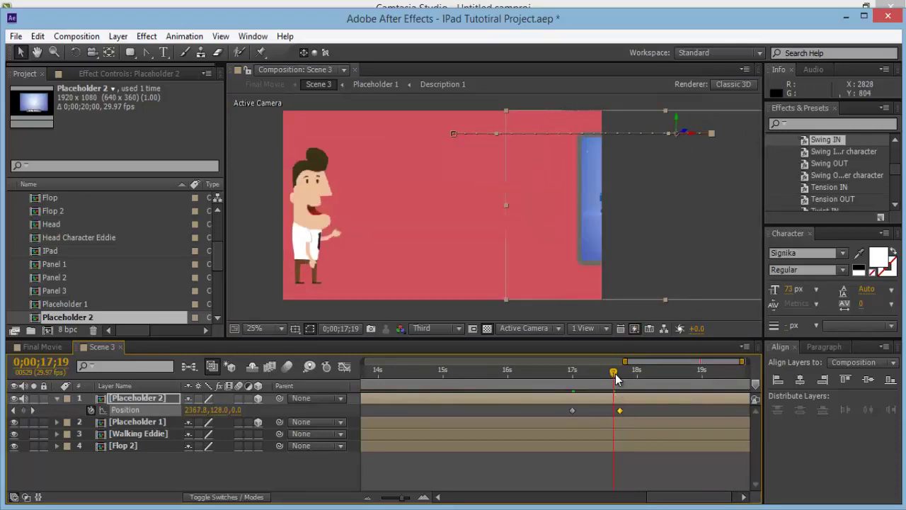
click(577, 474)
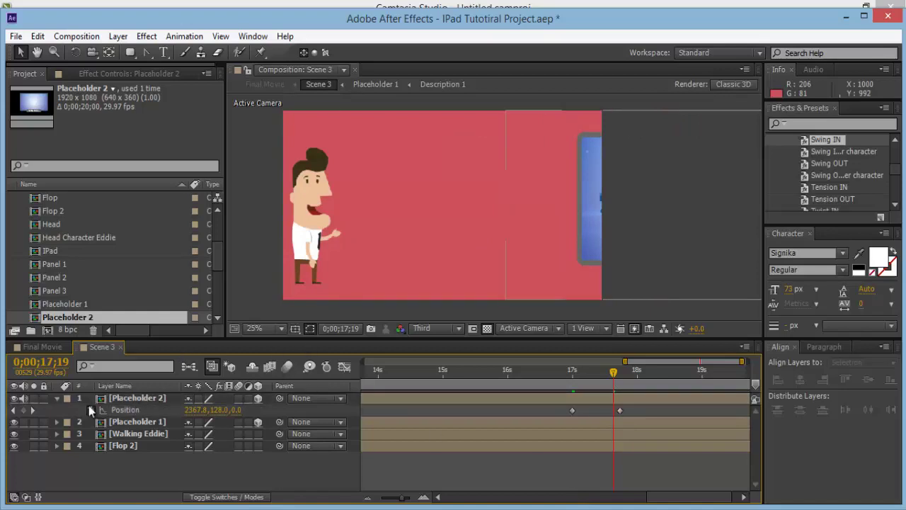
click(56, 399)
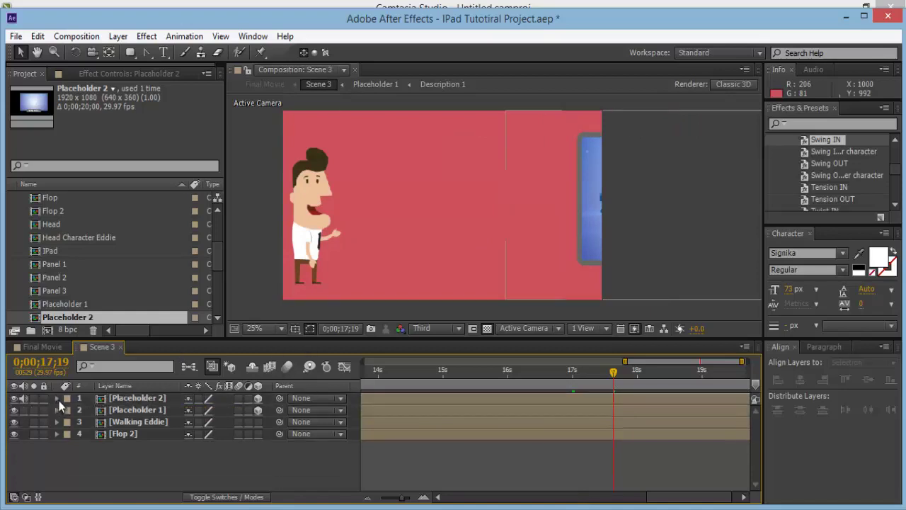
double_click(120, 398)
Widen the Layer Name column so 'Placeholder 1 - Add your video here' shows in full.
click(169, 421)
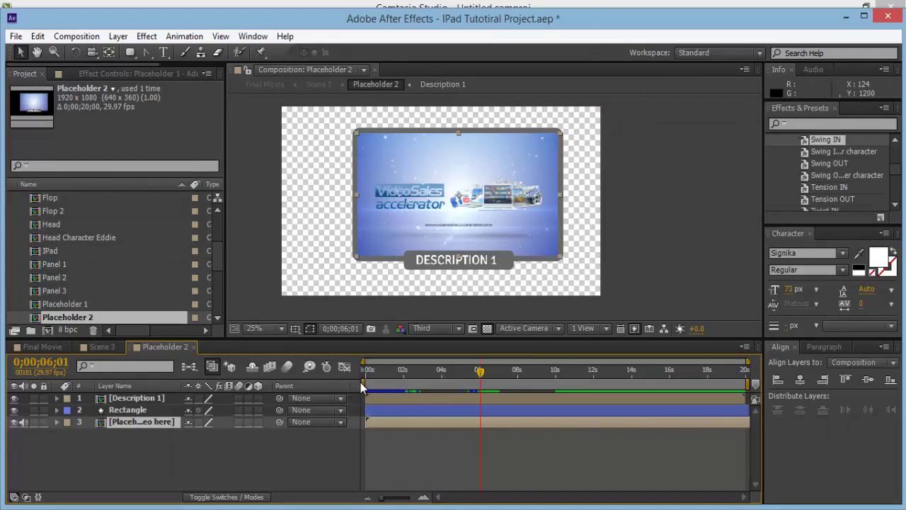
drag(351, 387, 506, 388)
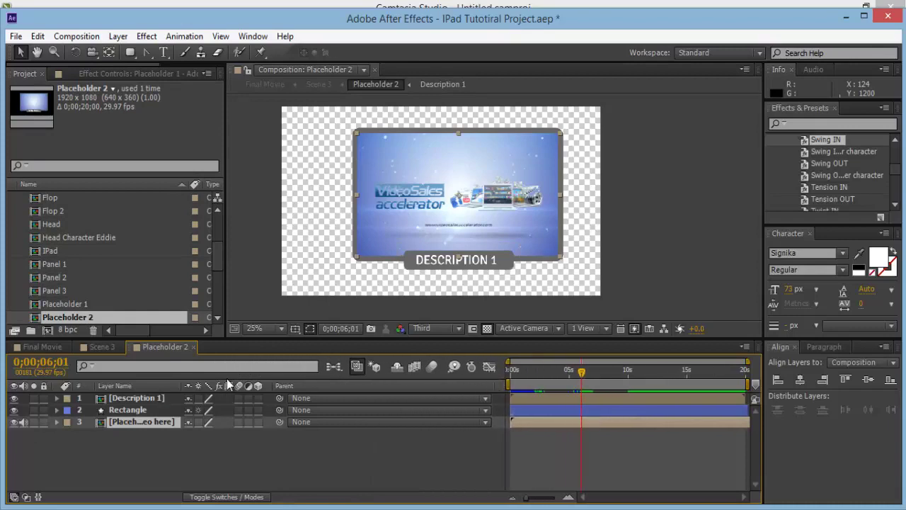
drag(183, 386, 275, 386)
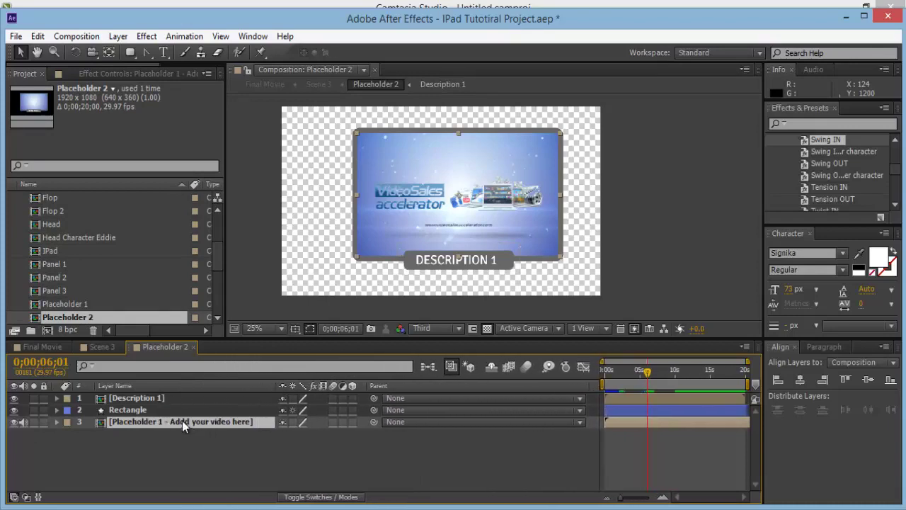
scroll(148, 234, down, 2)
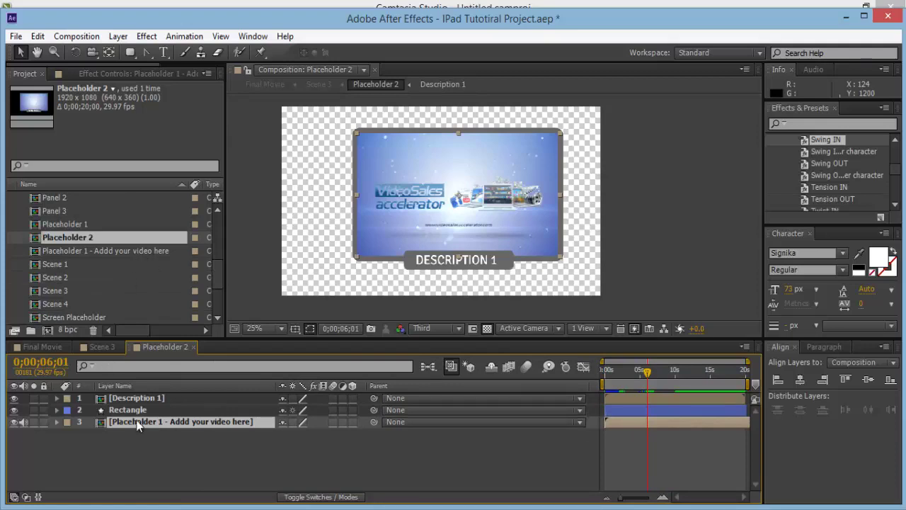
Duplicate the placeholder video composition in the Project panel.
click(90, 253)
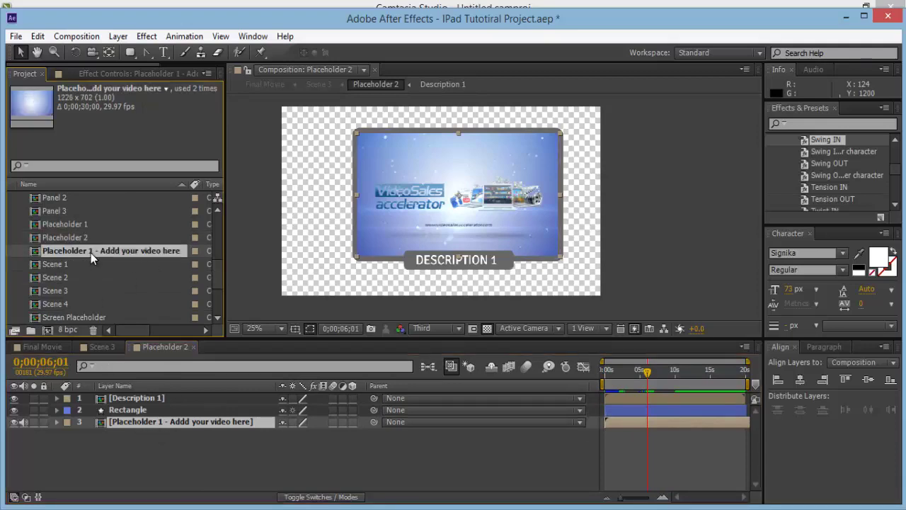
key(ctrl+d)
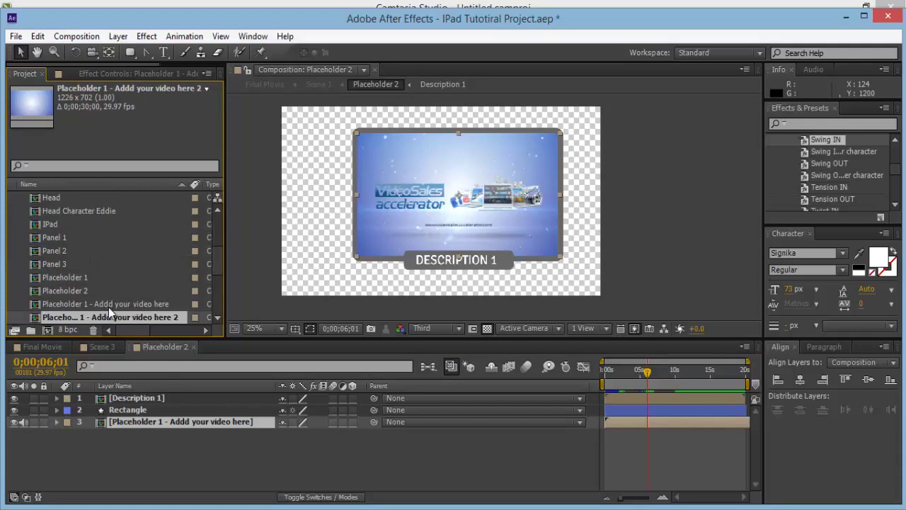
scroll(106, 283, down, 3)
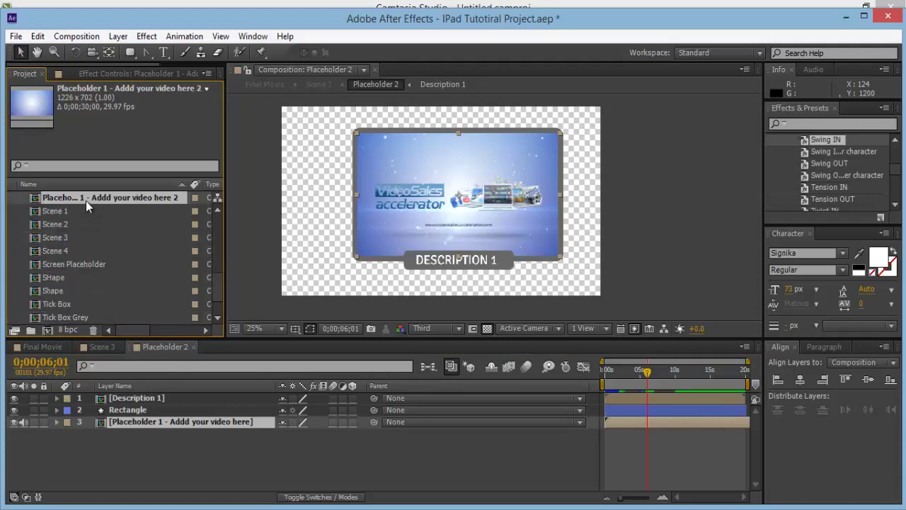
Replace the old video layer with the duplicated comp and position it inside the rounded frame.
click(181, 423)
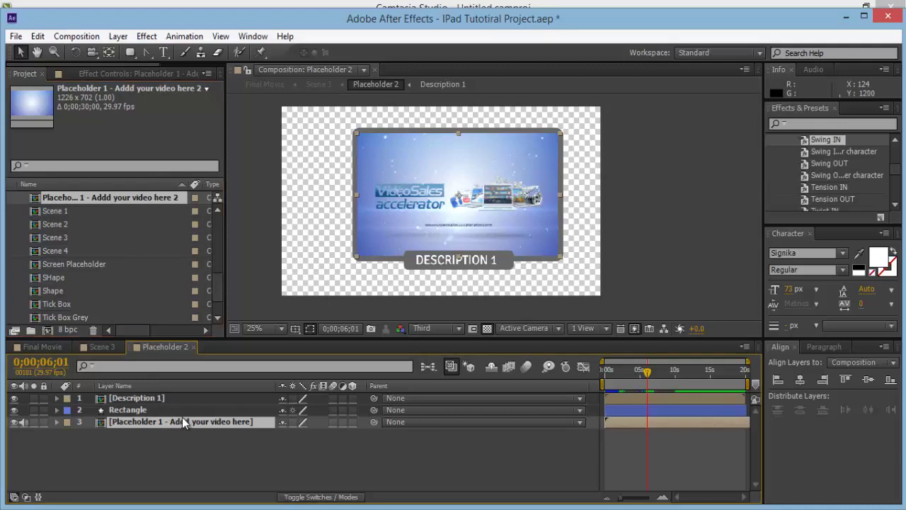
key(Delete)
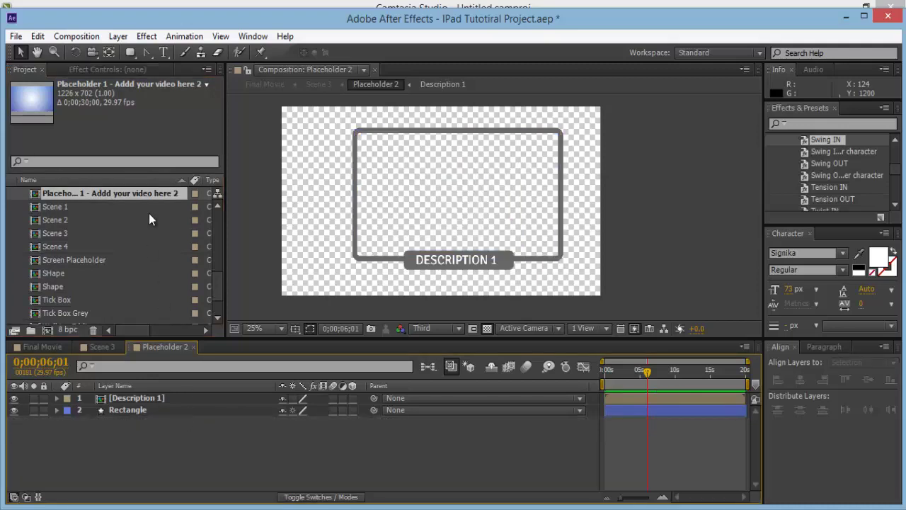
drag(153, 198, 162, 419)
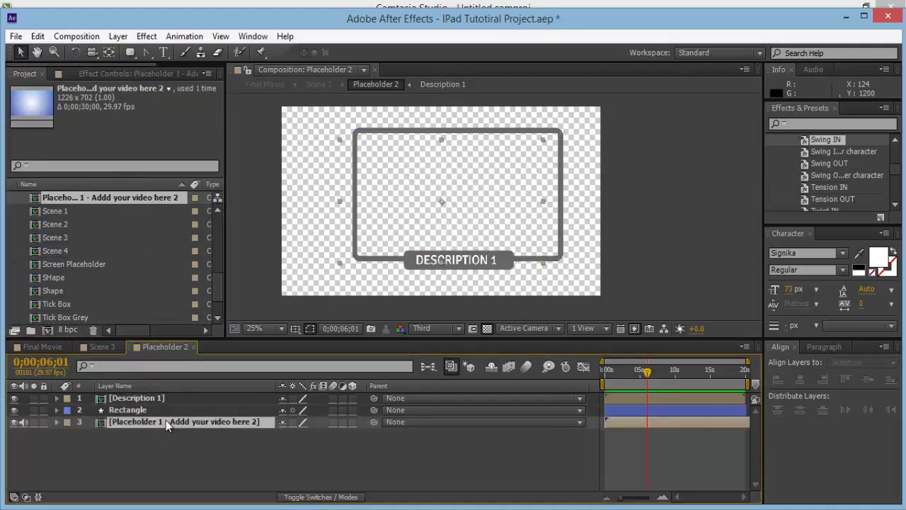
drag(442, 261, 459, 258)
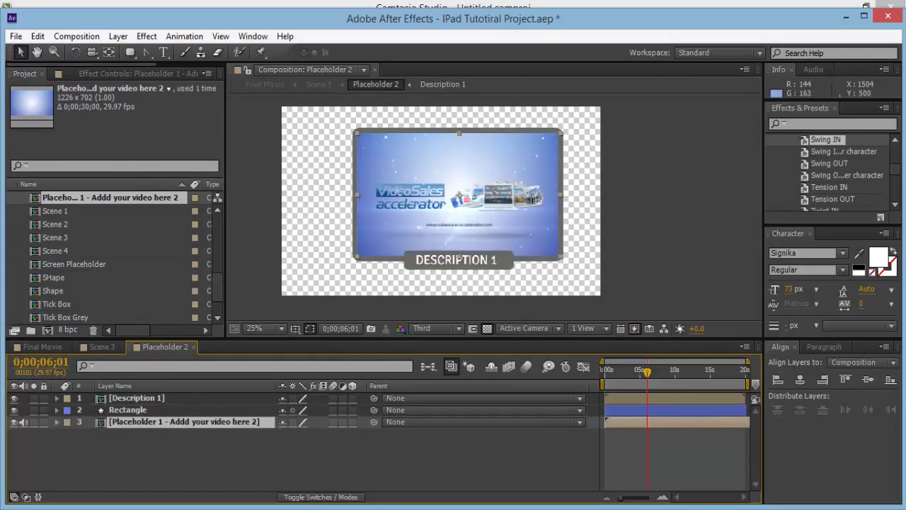
scroll(144, 219, up, 1)
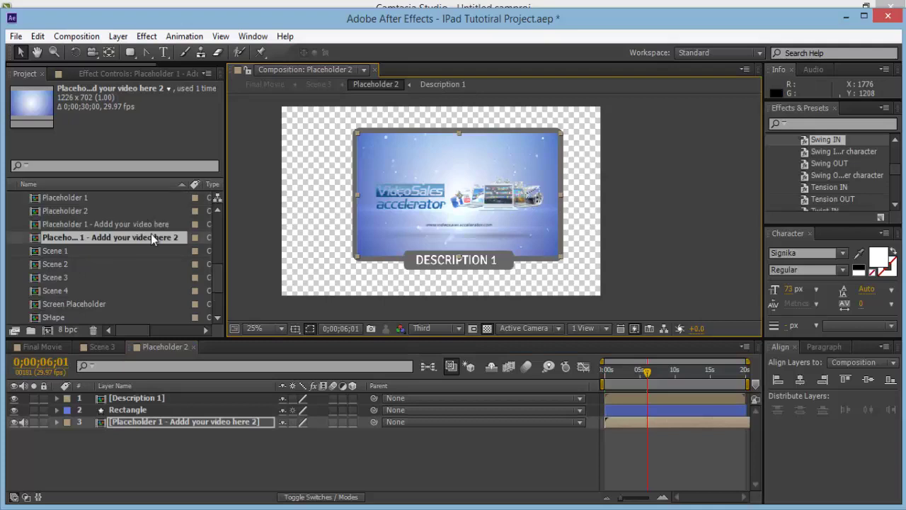
click(146, 225)
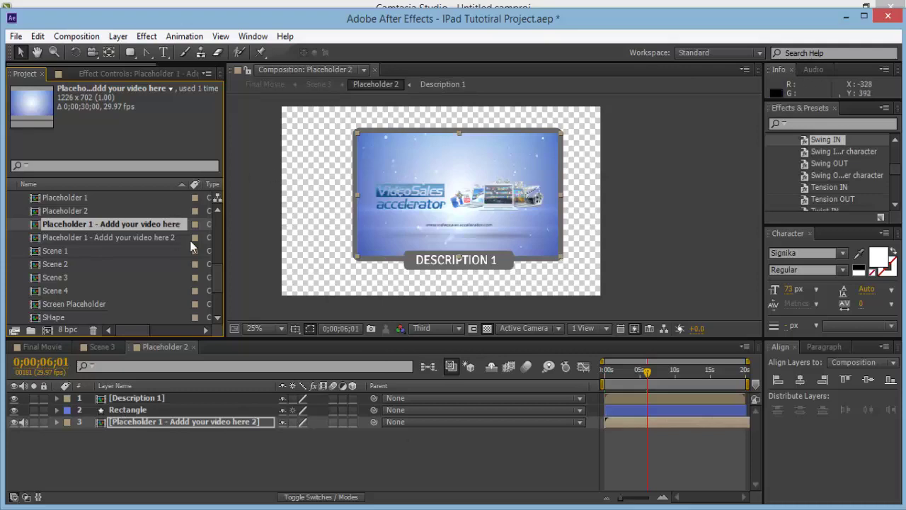
click(434, 452)
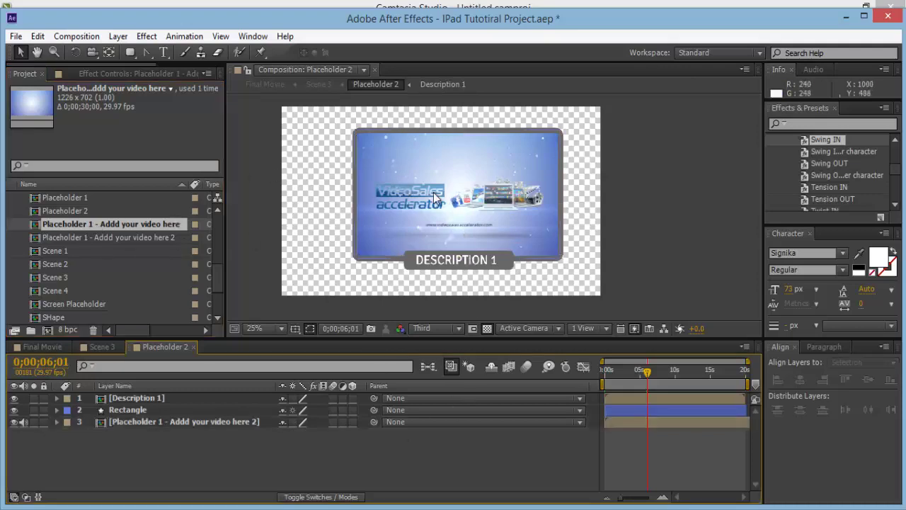
Rename the duplicated comp to 'Placeholder 2- Add your video here'.
click(152, 423)
key(Return)
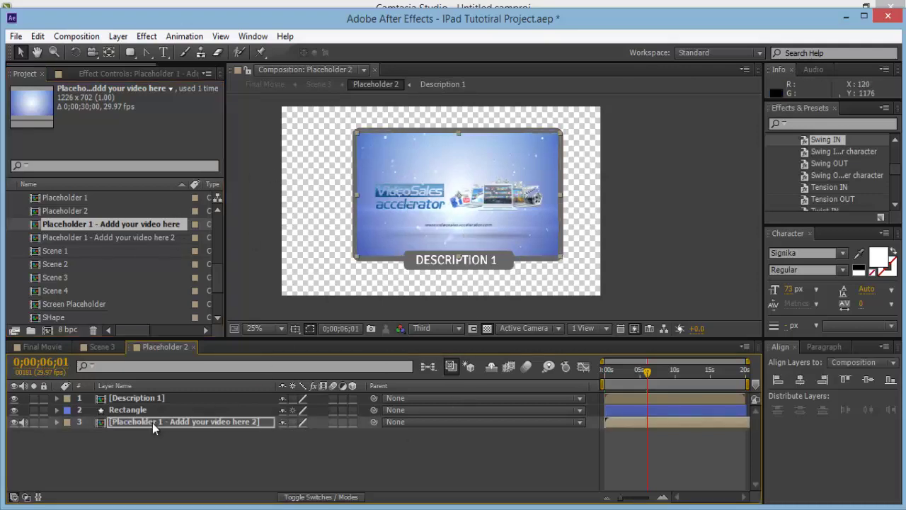
click(367, 453)
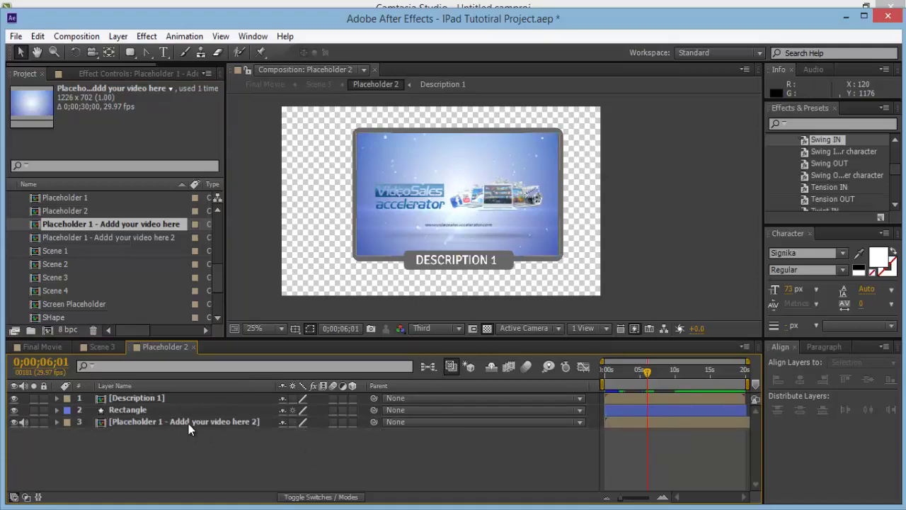
click(162, 237)
key(Return)
key(End)
key(BackSpace)
key(BackSpace)
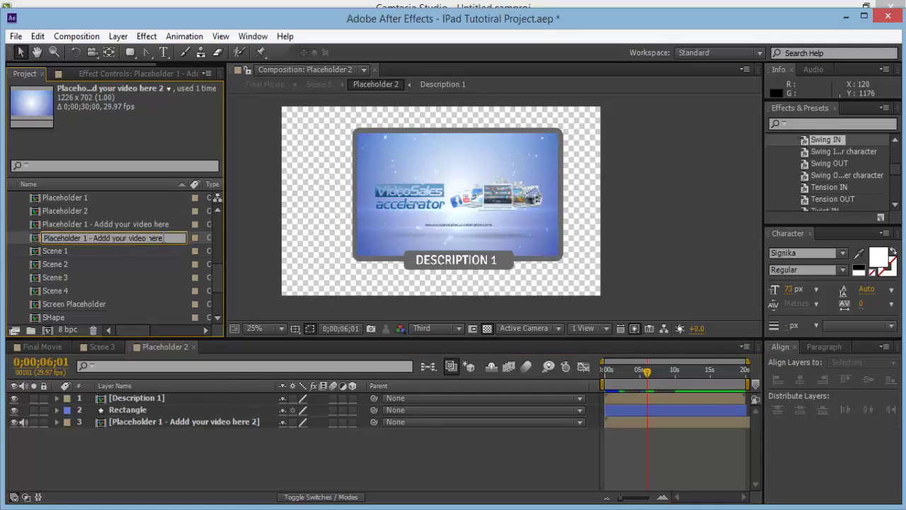
key(Home)
key(ctrl+Right)
key(Delete)
key(Delete)
text(2)
key(Return)
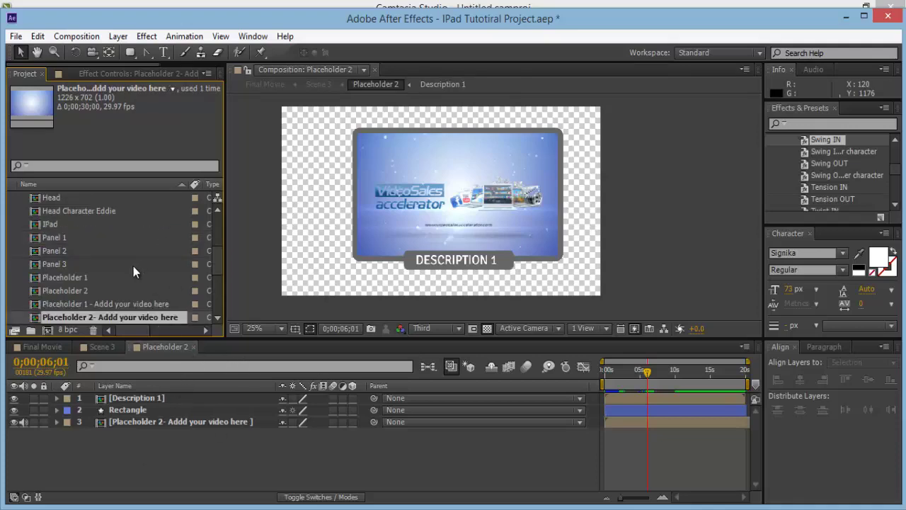
scroll(135, 267, up, 5)
click(13, 224)
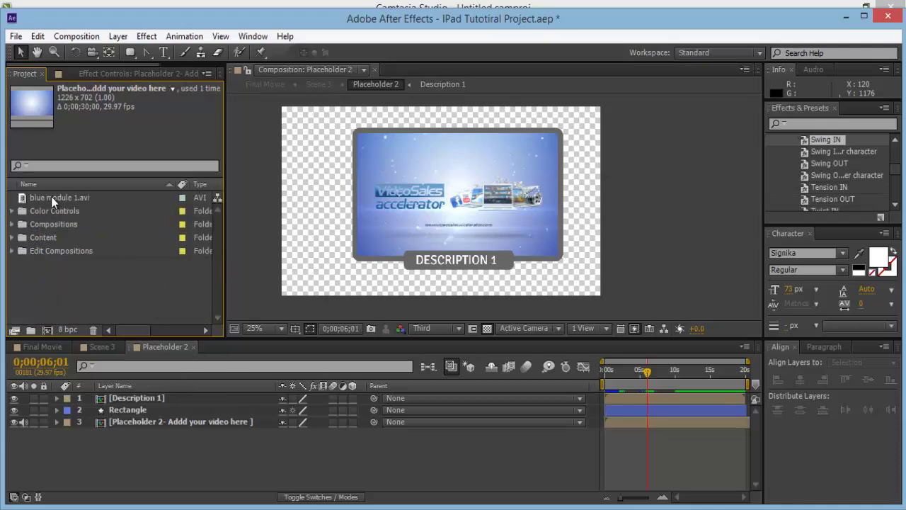
Open the renamed placeholder precomp and delete its old content layer.
double_click(142, 419)
click(570, 152)
key(Delete)
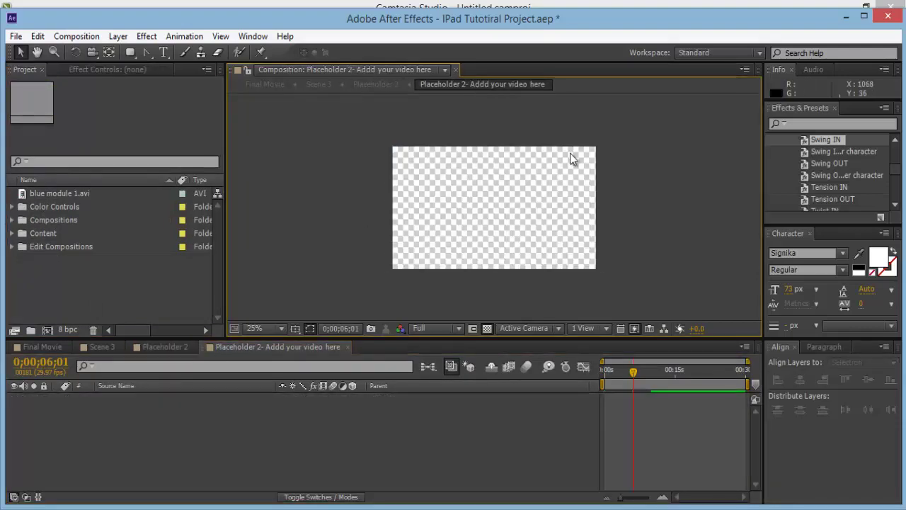
Import Oceanspromodoogle.avi, add it to the precomp, and scale it to cover the frame.
right_click(102, 269)
mouse_move(161, 320)
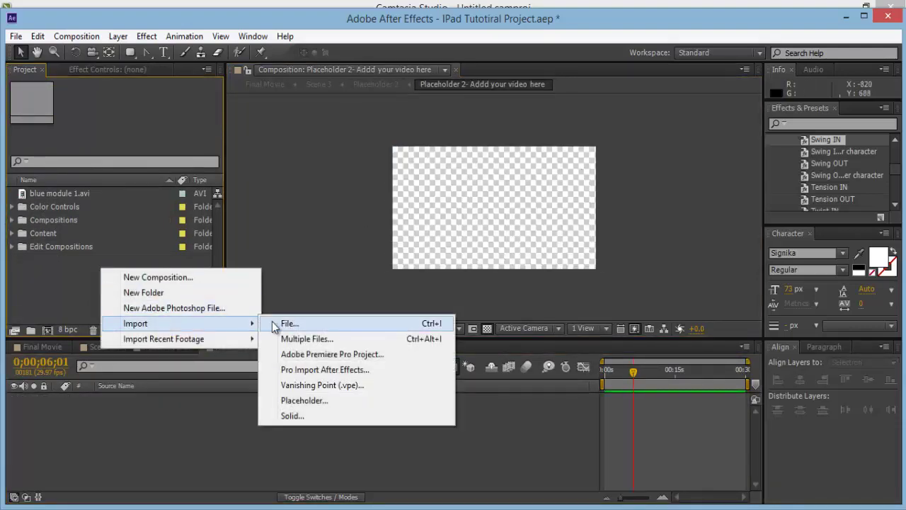
click(276, 323)
drag(371, 137, 374, 259)
double_click(183, 124)
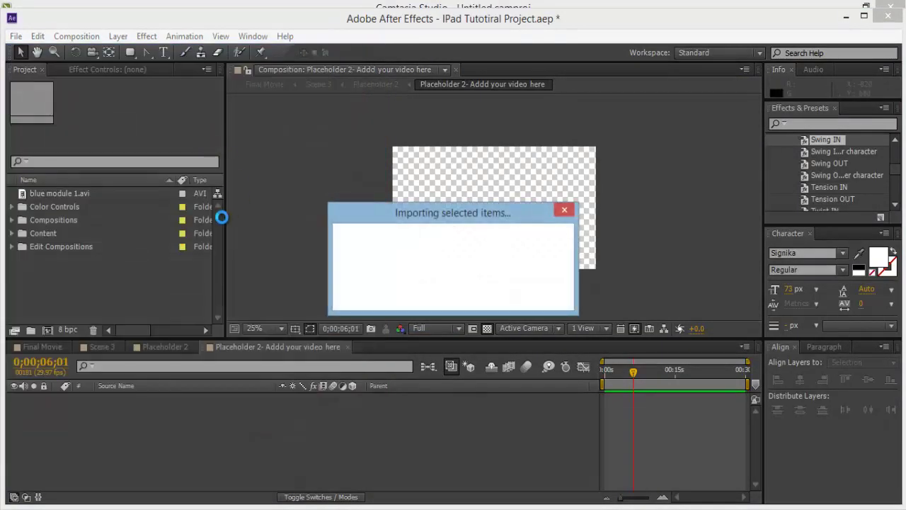
drag(111, 259, 163, 422)
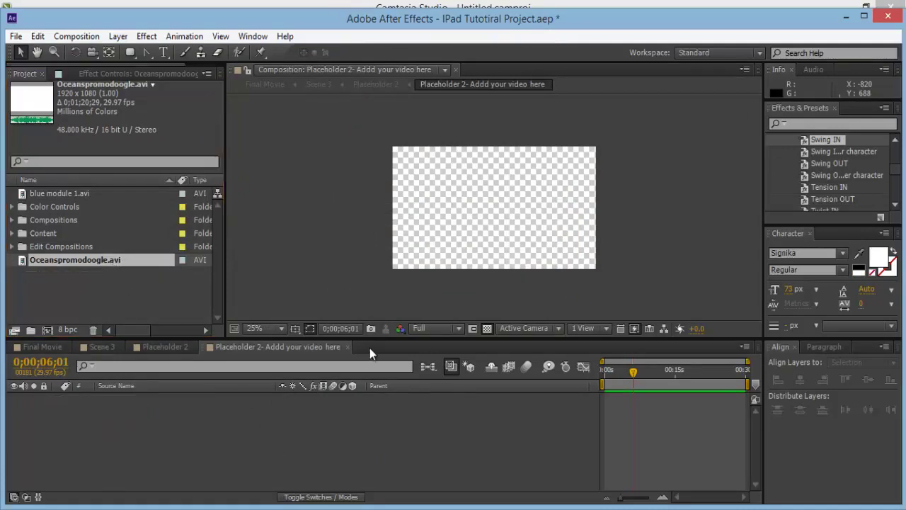
drag(652, 115, 633, 143)
drag(666, 399, 661, 400)
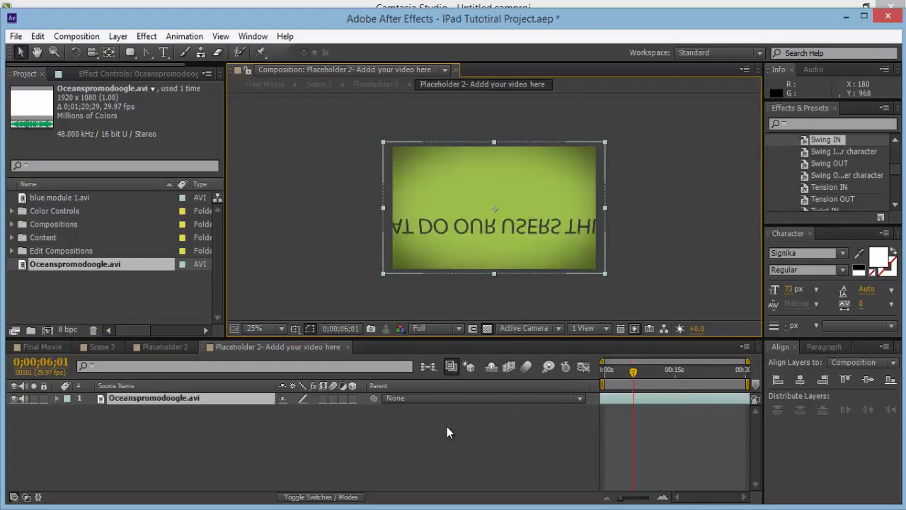
Back in Placeholder 2, duplicate the Description 1 composition from the Edit Compositions folder.
click(347, 347)
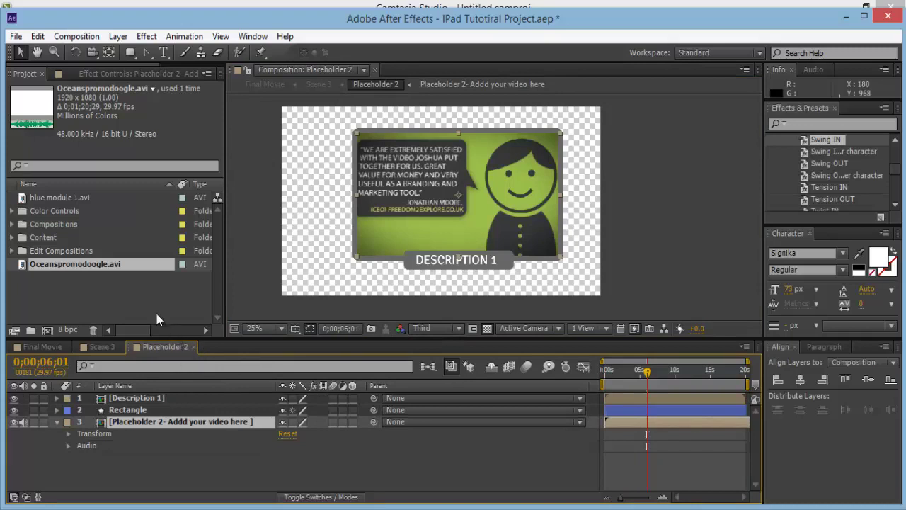
click(178, 396)
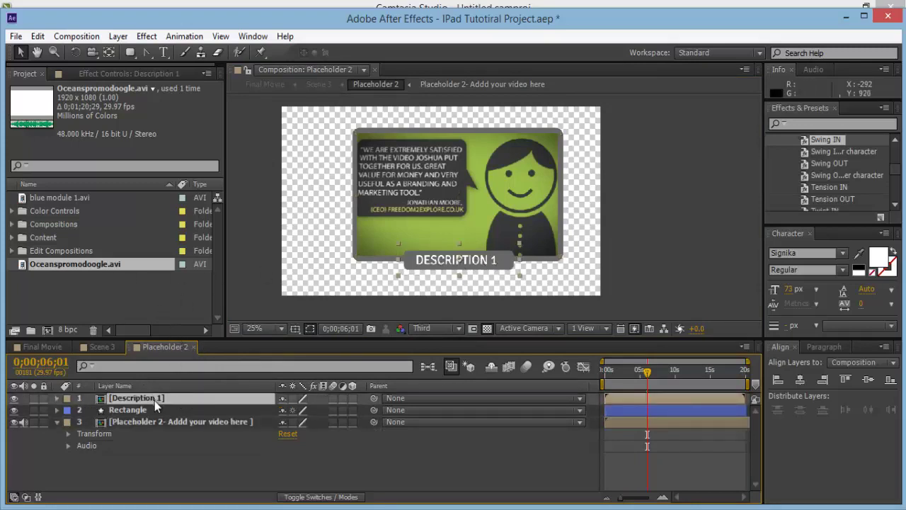
click(12, 223)
scroll(92, 244, down, 1)
scroll(96, 258, down, 6)
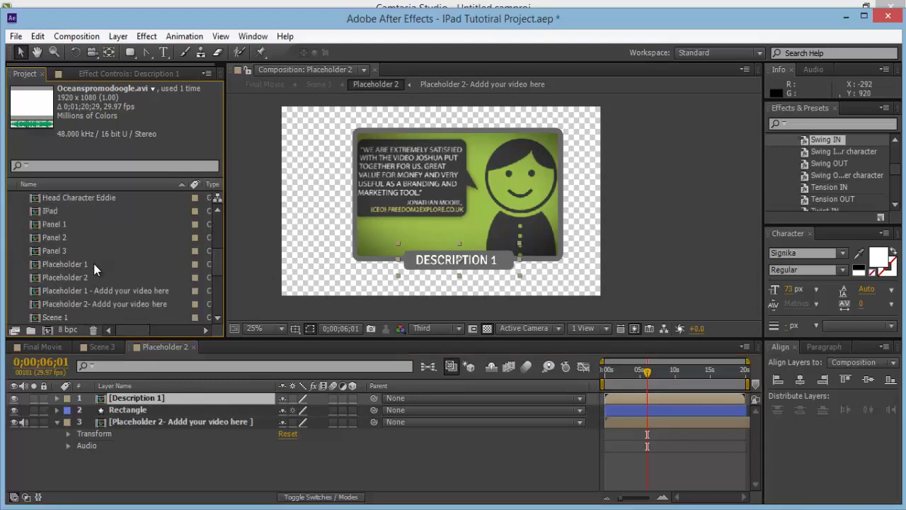
scroll(96, 267, down, 1)
scroll(97, 266, up, 3)
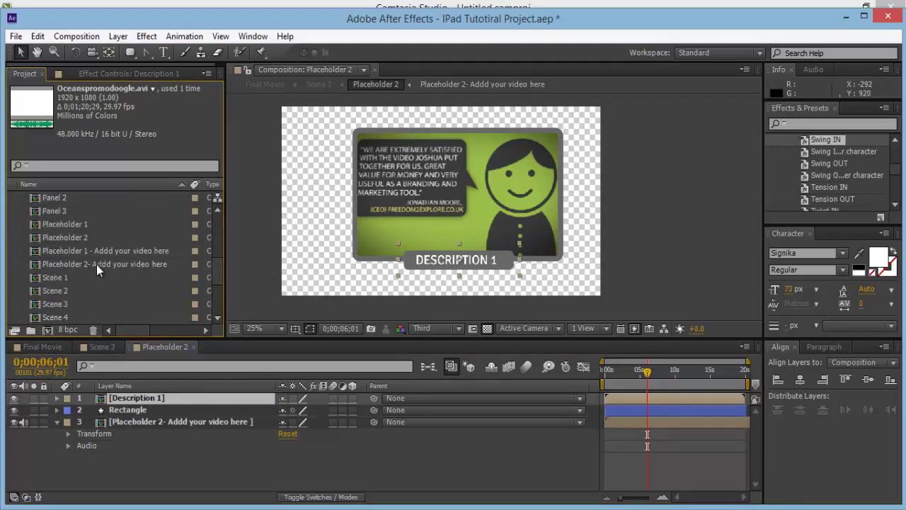
scroll(78, 268, down, 3)
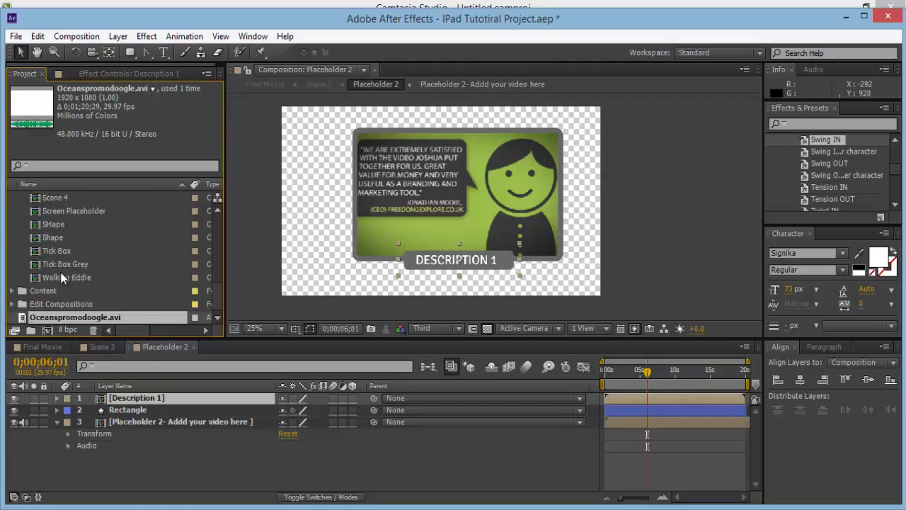
click(13, 303)
scroll(85, 274, down, 1)
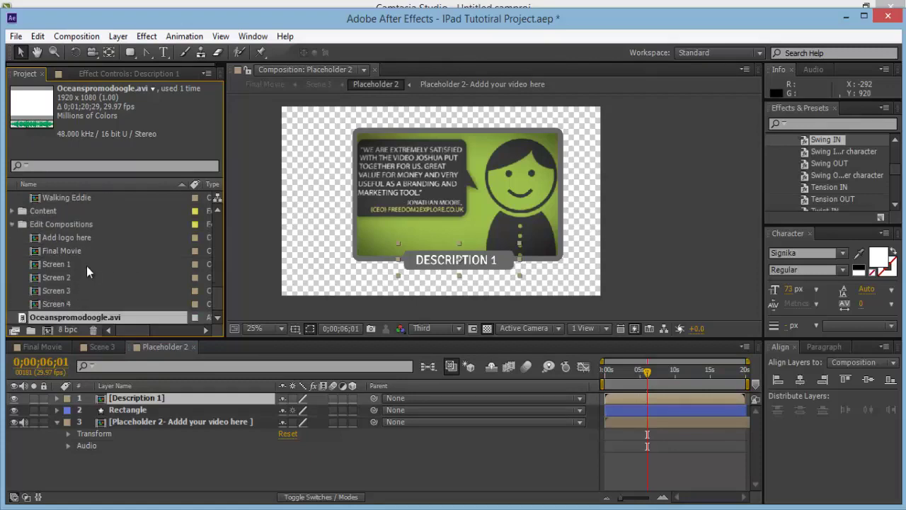
scroll(87, 268, up, 5)
scroll(84, 255, up, 3)
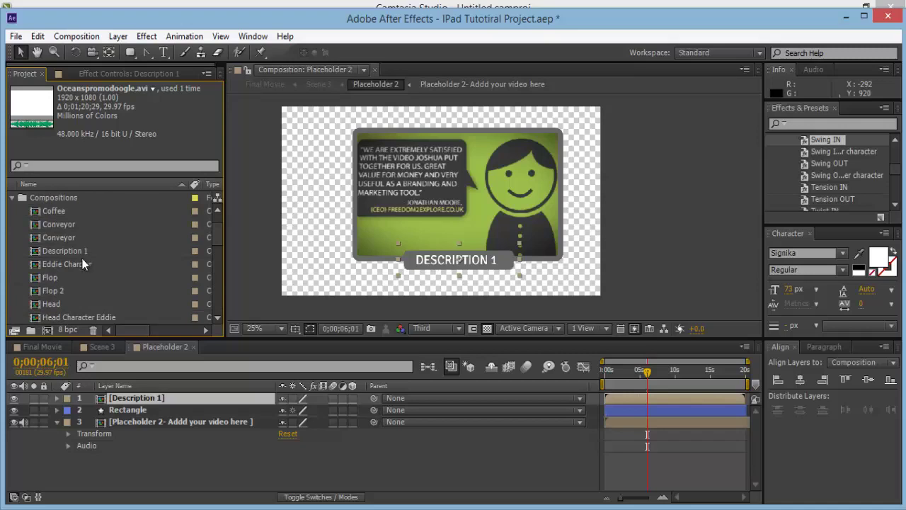
click(79, 253)
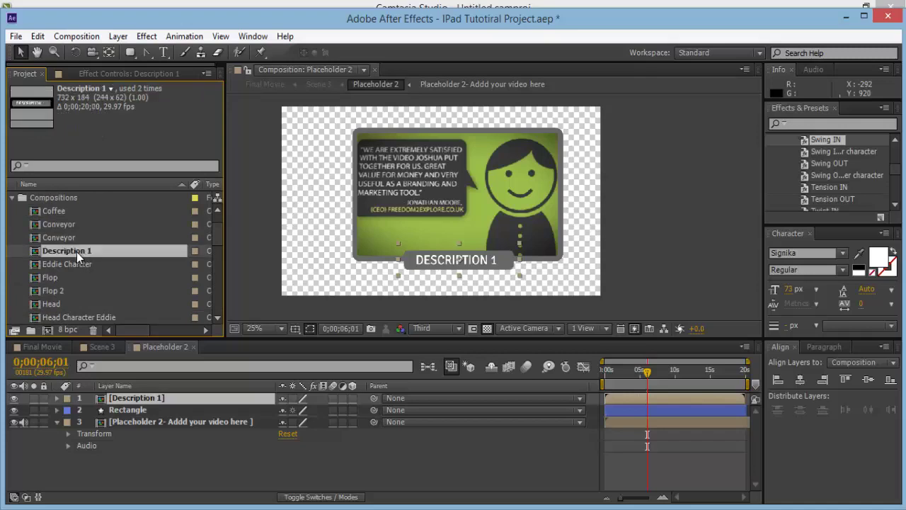
key(ctrl+d)
Replace Placeholder 2's Description 1 layer with the new Description 2 composition.
click(159, 398)
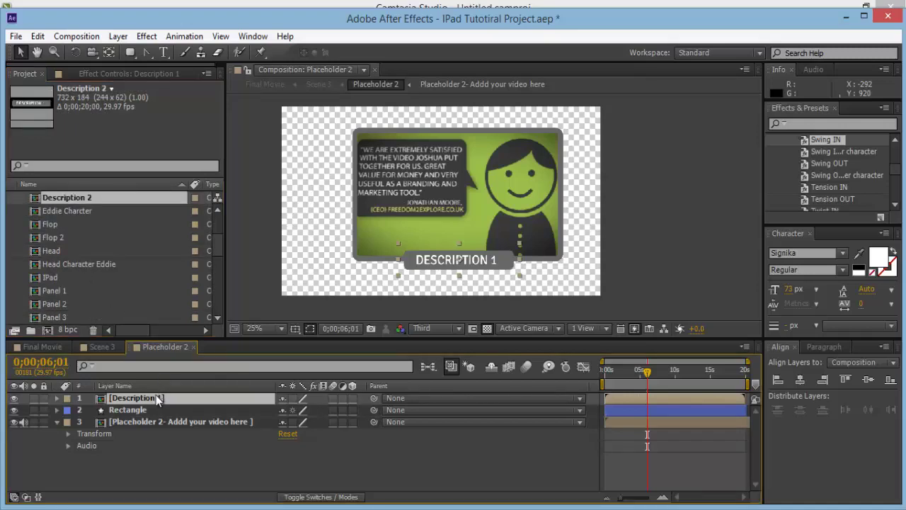
key(Delete)
drag(100, 198, 142, 399)
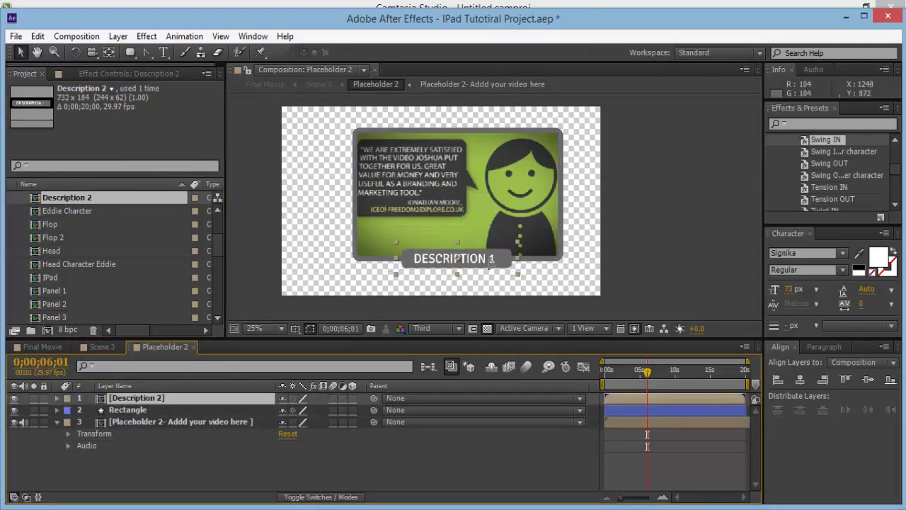
Change the Description 2 banner text to DESCRIPTION 2 and close back to Scene 3.
double_click(151, 400)
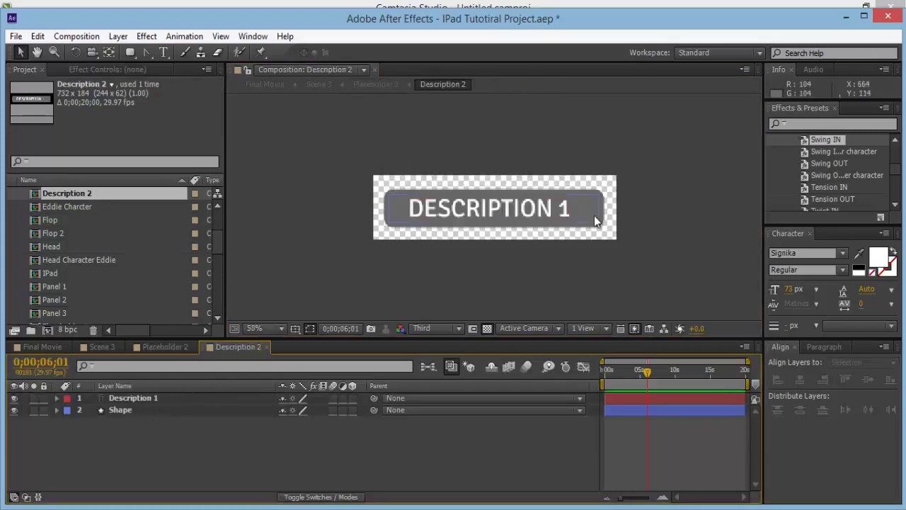
click(163, 53)
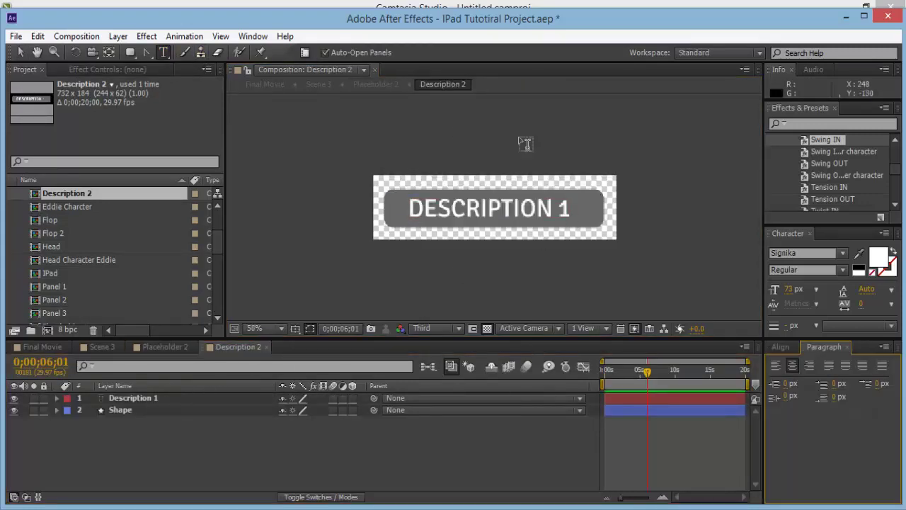
click(561, 208)
key(BackSpace)
text(2)
key(KP_Enter)
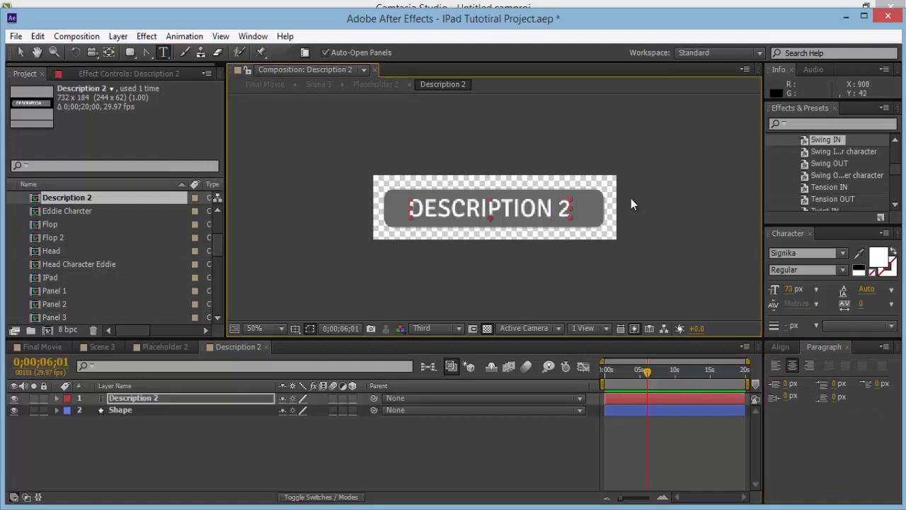
key(v)
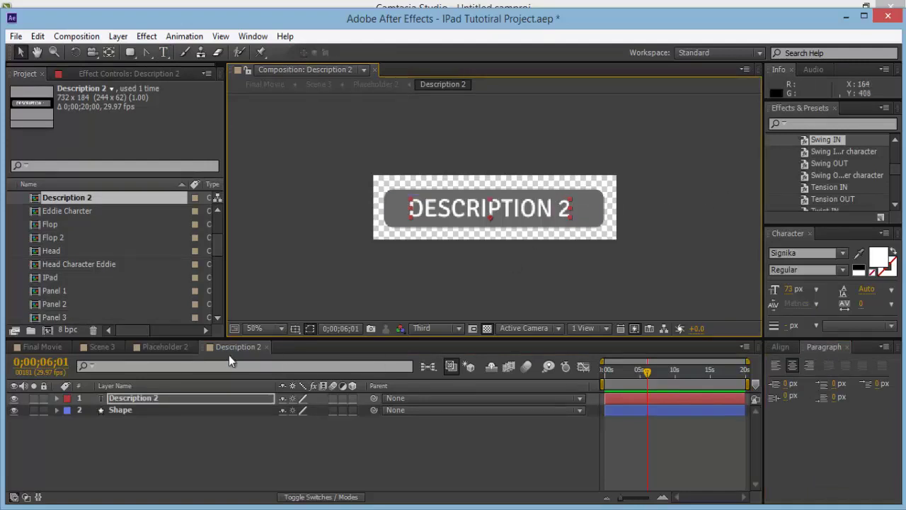
click(266, 346)
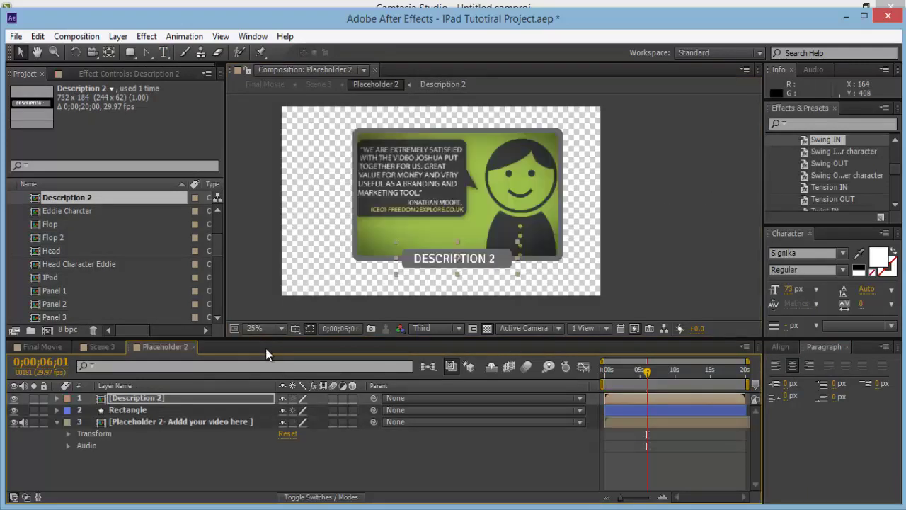
click(194, 346)
drag(599, 374, 439, 378)
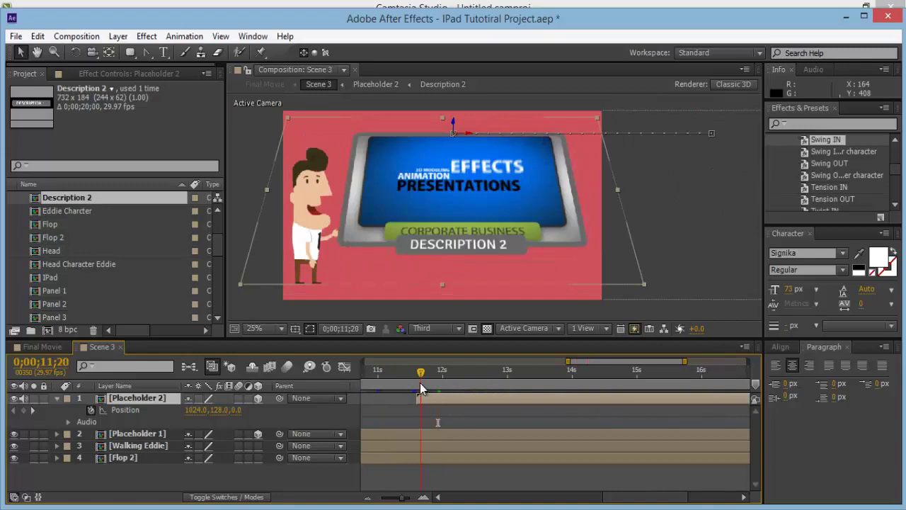
click(406, 376)
click(478, 380)
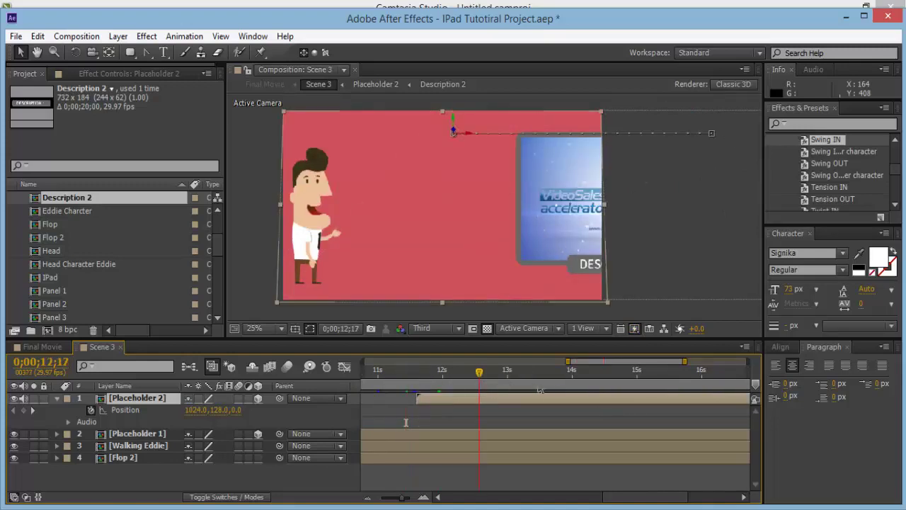
click(566, 380)
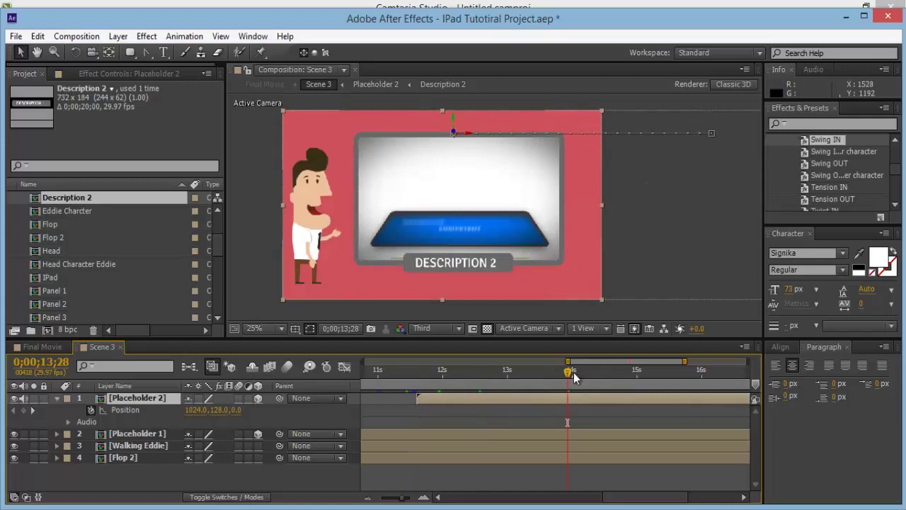
click(586, 376)
click(566, 379)
click(513, 381)
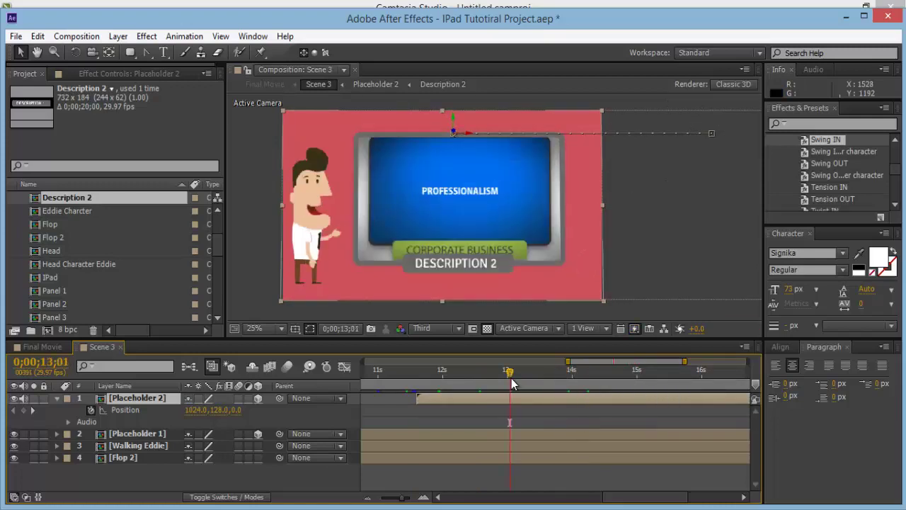
click(507, 379)
click(514, 372)
drag(686, 361, 748, 361)
click(619, 374)
click(650, 375)
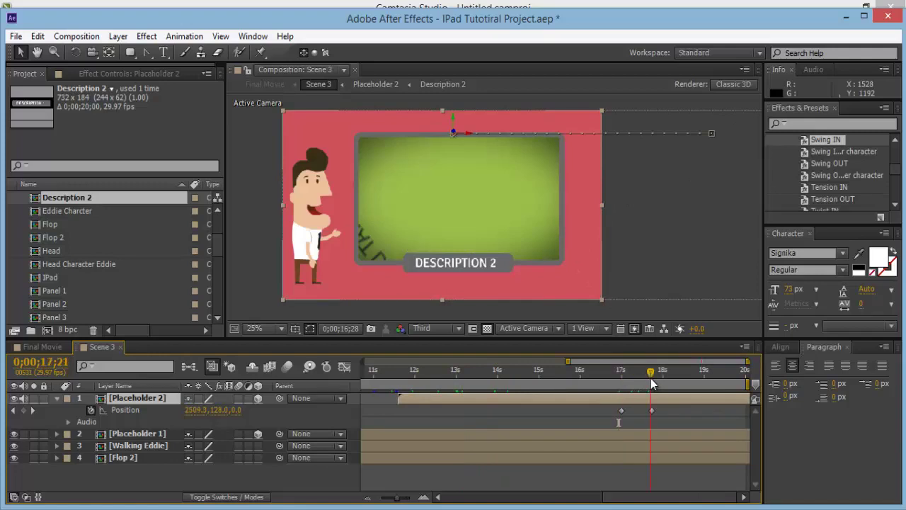
drag(648, 377, 645, 378)
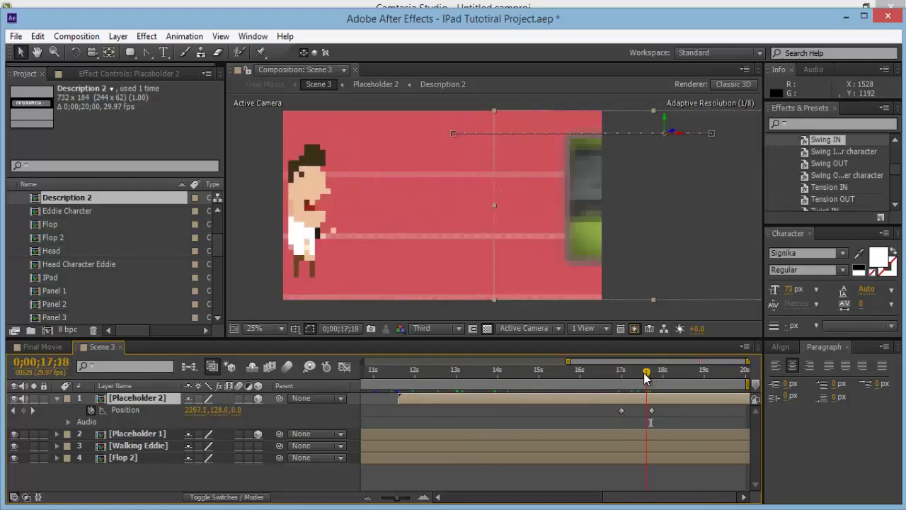
click(57, 398)
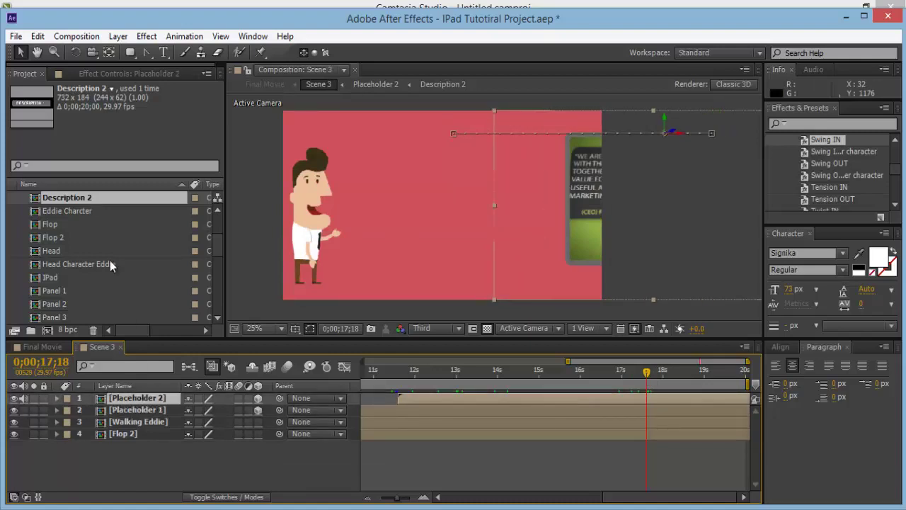
scroll(100, 247, down, 3)
Duplicate Placeholder 2 as Placeholder 3 and add it to Scene 3 starting at 17;18.
click(92, 225)
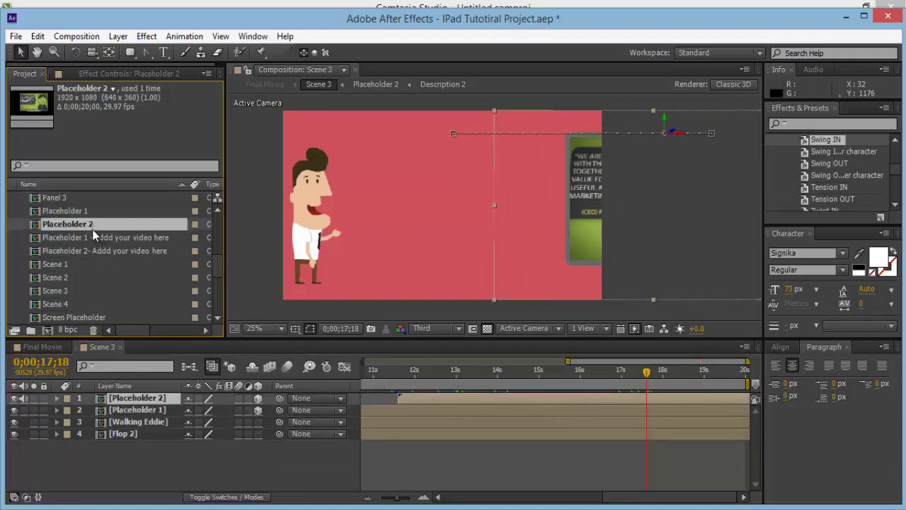
key(ctrl+d)
drag(92, 199, 368, 397)
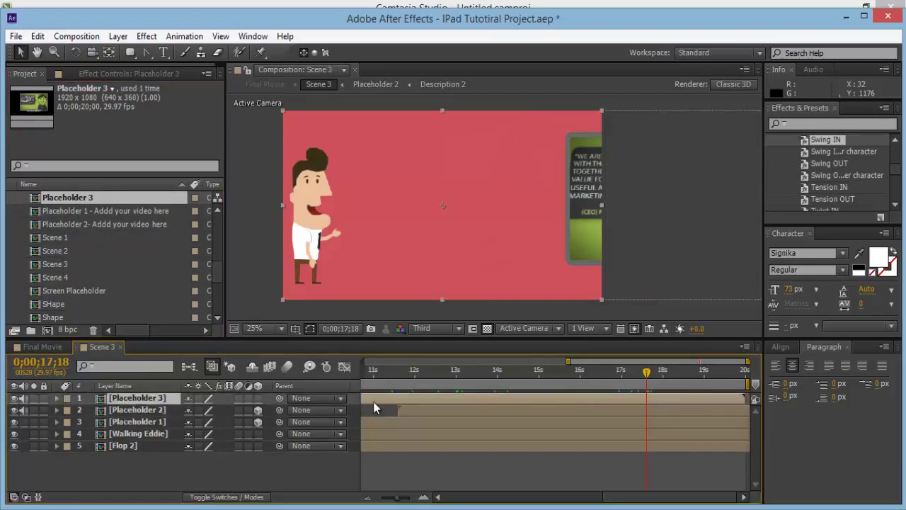
drag(630, 405, 654, 396)
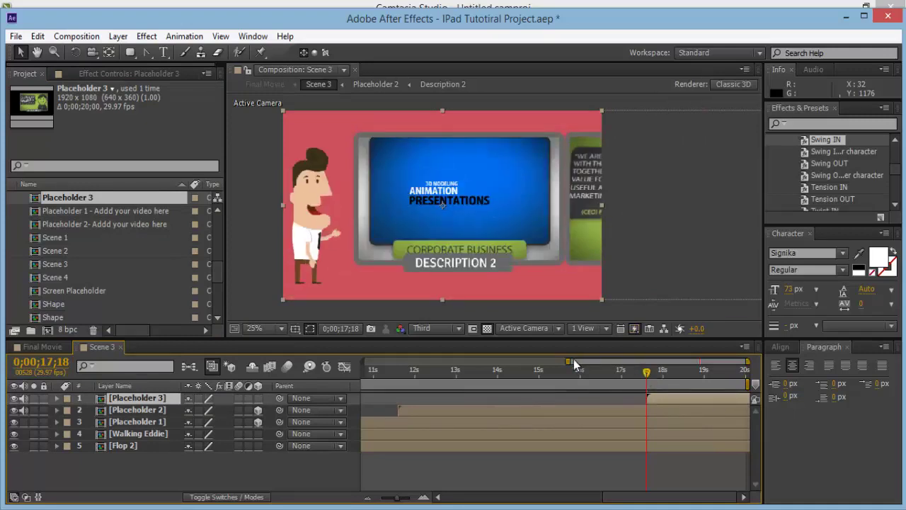
Raise Placeholder 3's anchor point with the Pan Behind tool.
key(minus)
key(minus)
key(minus)
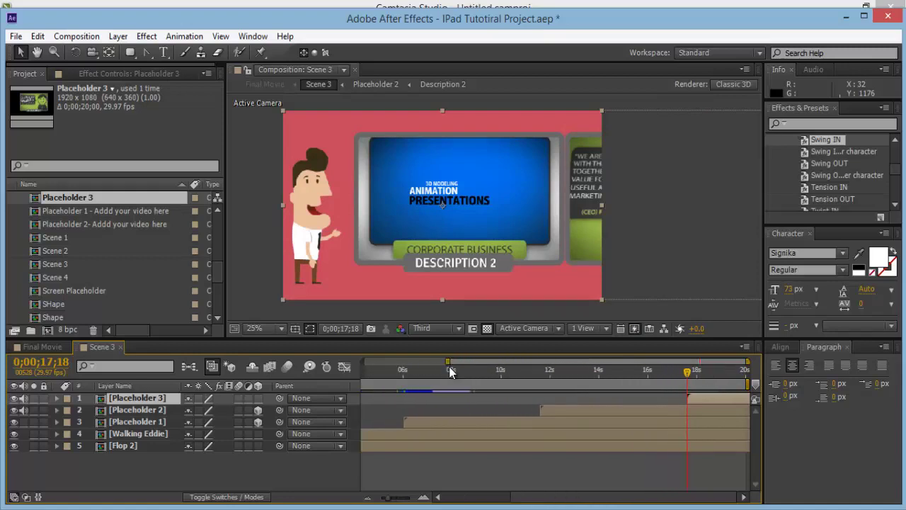
click(109, 52)
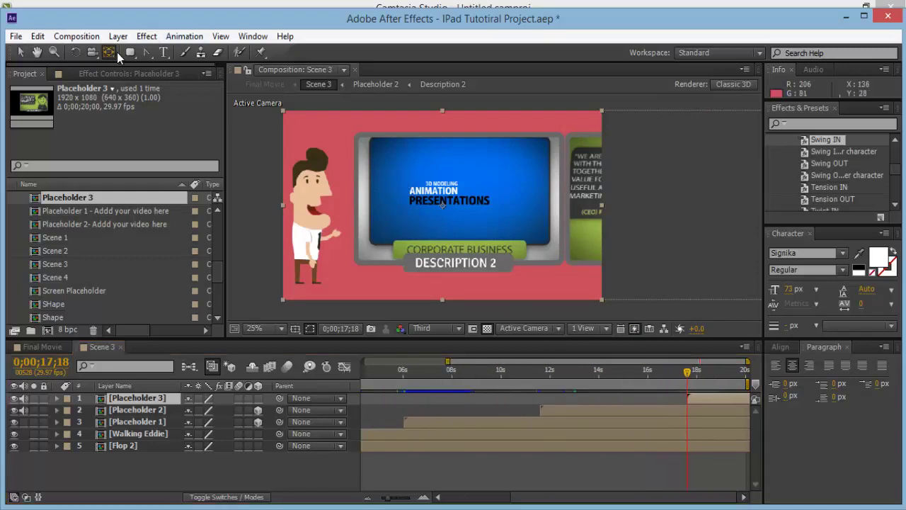
drag(443, 205, 459, 133)
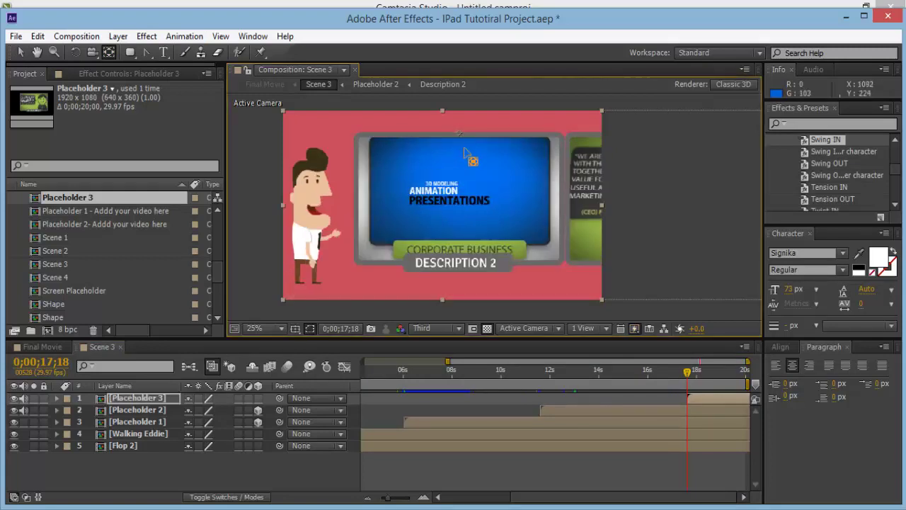
key(v)
click(138, 410)
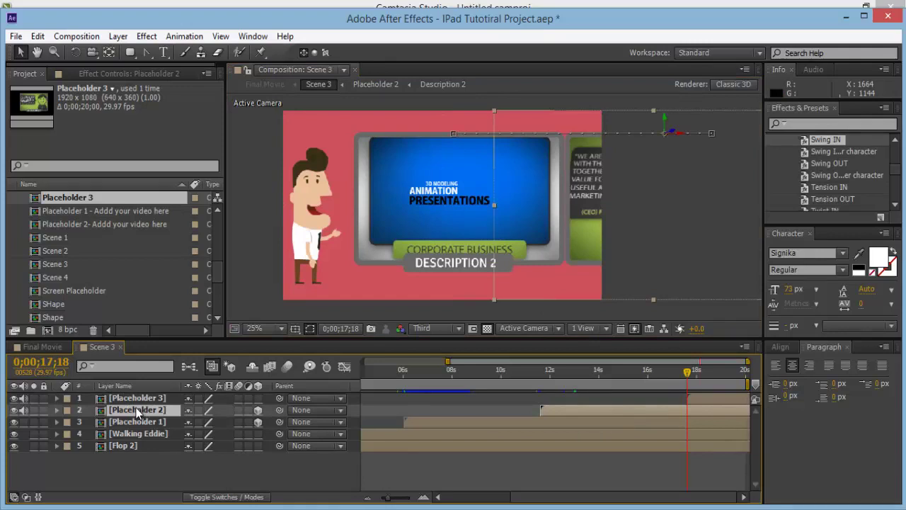
key(u)
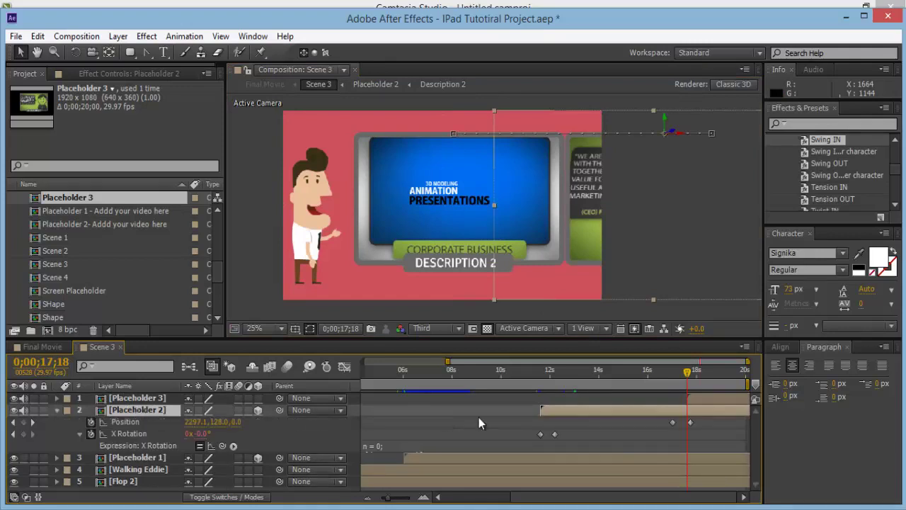
click(122, 437)
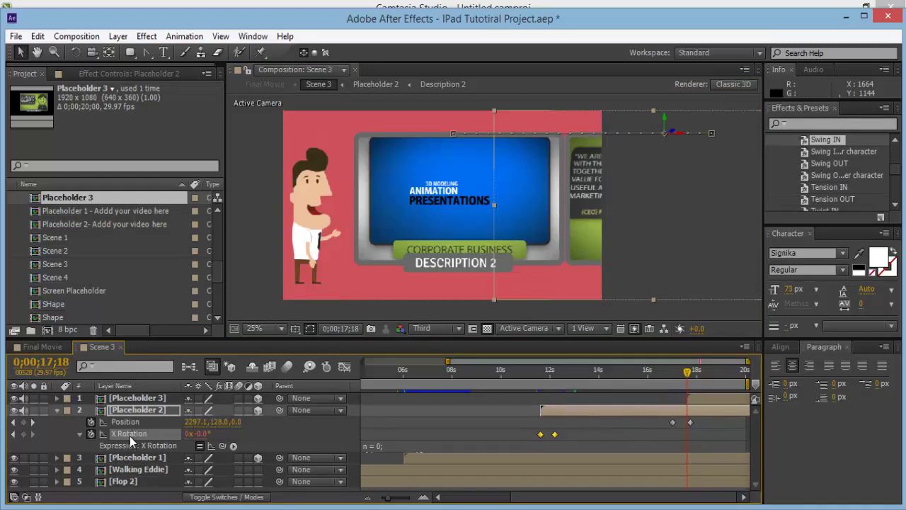
click(139, 409)
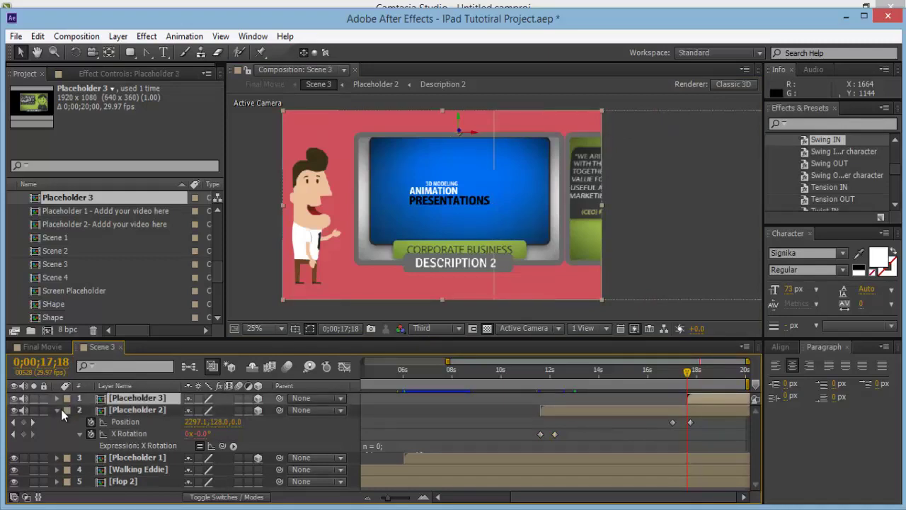
click(57, 410)
click(126, 397)
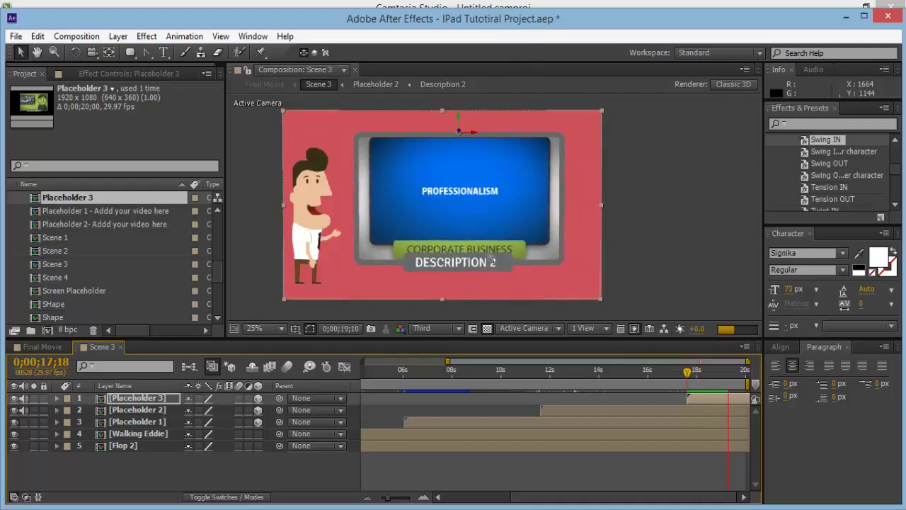
click(635, 493)
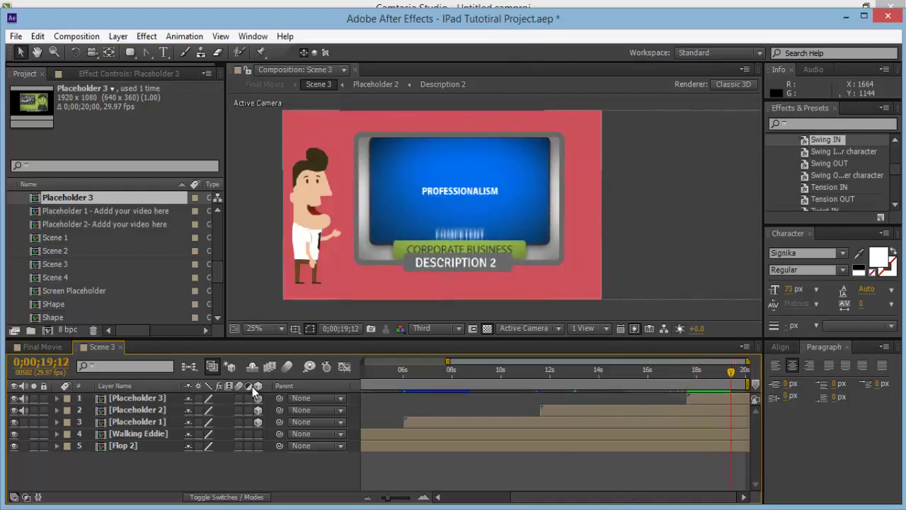
Open Placeholder 3 and duplicate its video precomp, renaming the copy to Placeholder 3.
double_click(149, 398)
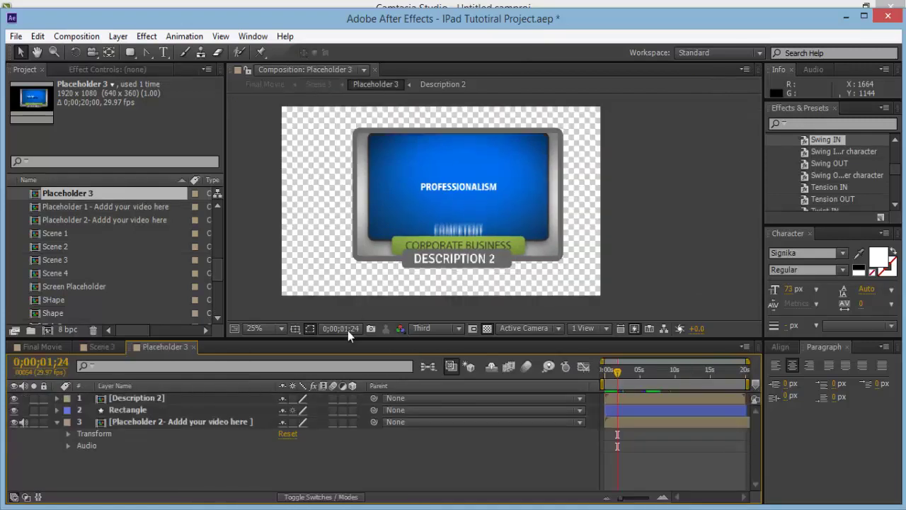
click(153, 422)
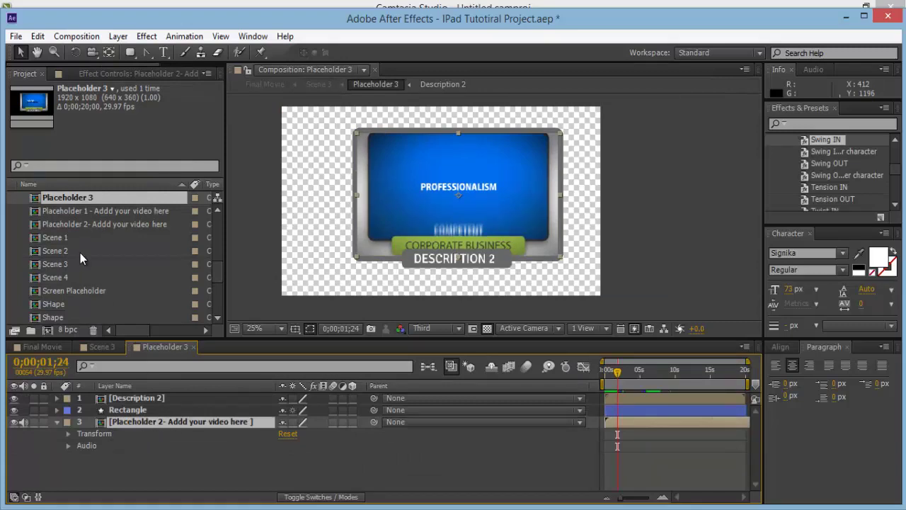
click(106, 226)
key(ctrl+d)
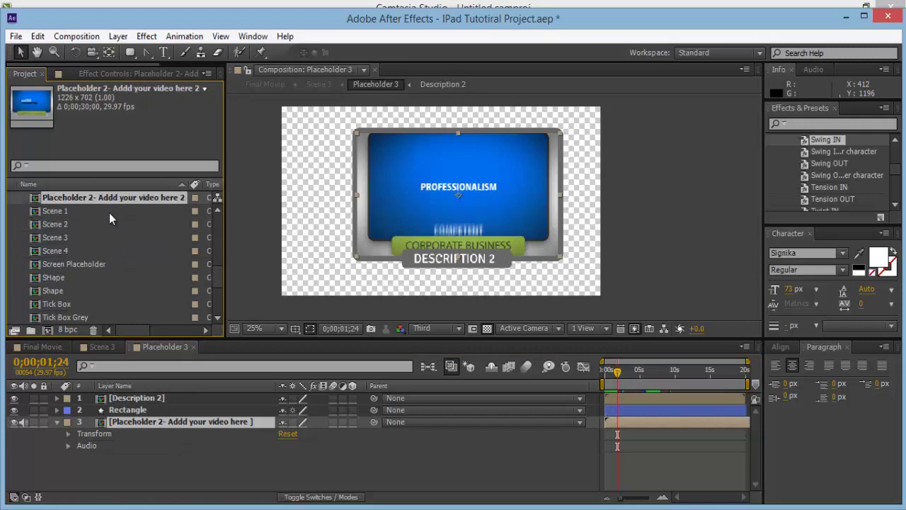
scroll(122, 202, up, 1)
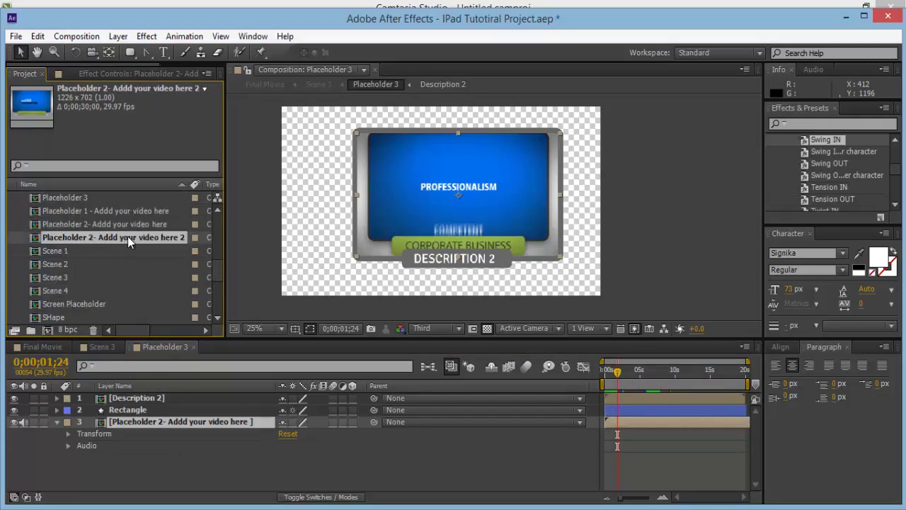
key(Return)
key(End)
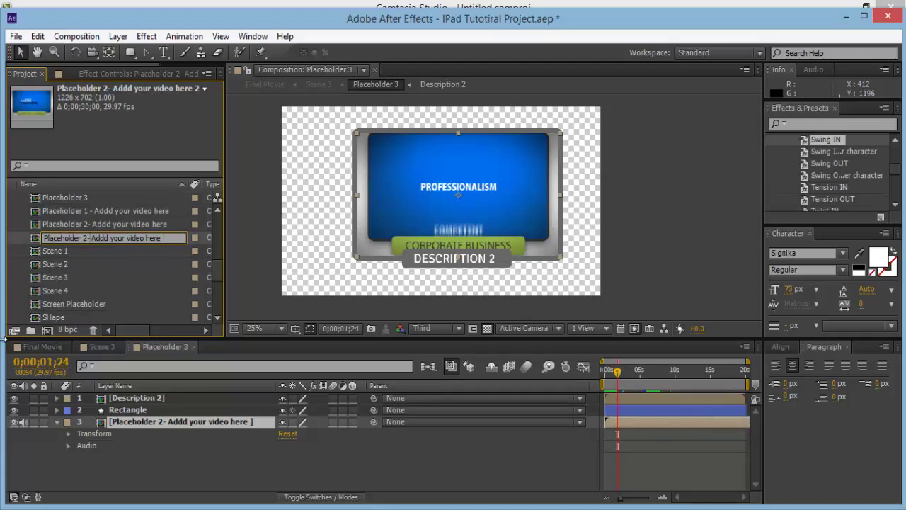
key(Left)
key(Left)
key(Left)
key(Left)
key(Left)
key(Left)
key(Left)
key(Left)
key(Left)
key(Left)
key(Left)
key(Left)
key(Left)
key(Left)
key(Left)
key(Left)
key(Left)
key(Left)
key(Left)
key(Left)
key(BackSpace)
text(3)
key(Return)
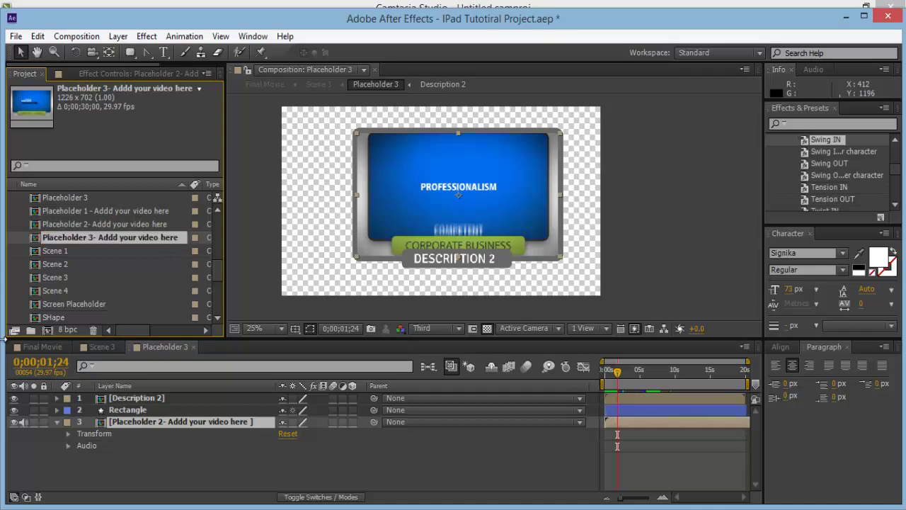
Swap the old Placeholder 2 video layer for the new Placeholder 3 precomp and nudge it into place.
click(178, 424)
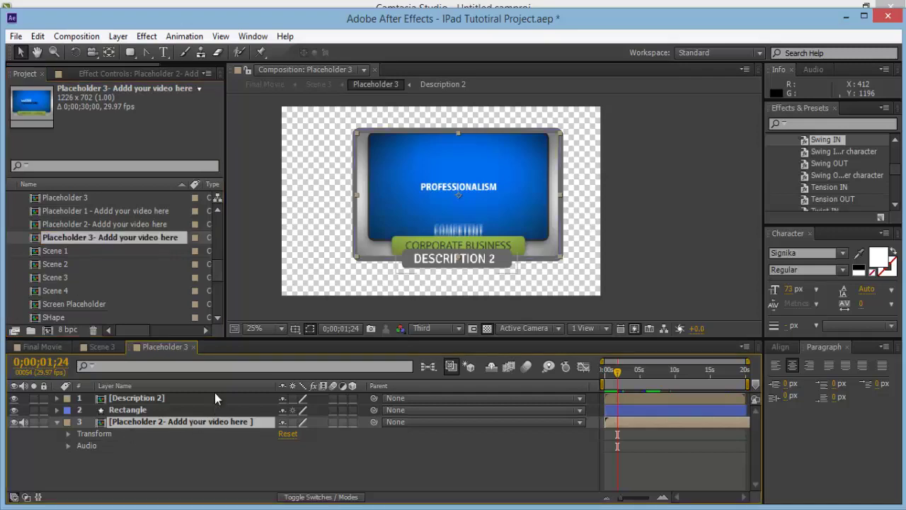
key(Delete)
drag(149, 236, 162, 422)
drag(475, 193, 483, 189)
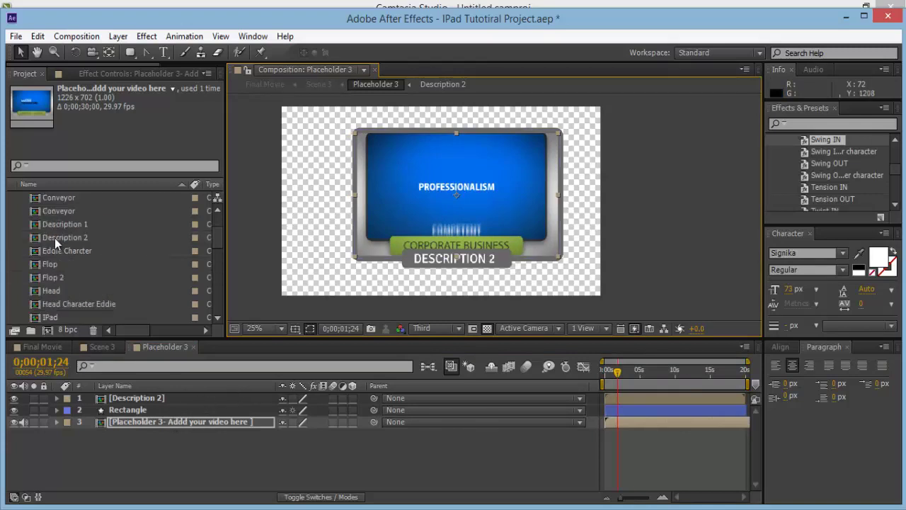
Collapse the project folders and move blue module 1.avi into the Content folder.
scroll(55, 238, up, 5)
click(12, 224)
drag(76, 199, 54, 214)
click(12, 238)
Import Noams International.mov from the Desktop into the project.
right_click(45, 268)
mouse_move(125, 320)
click(257, 317)
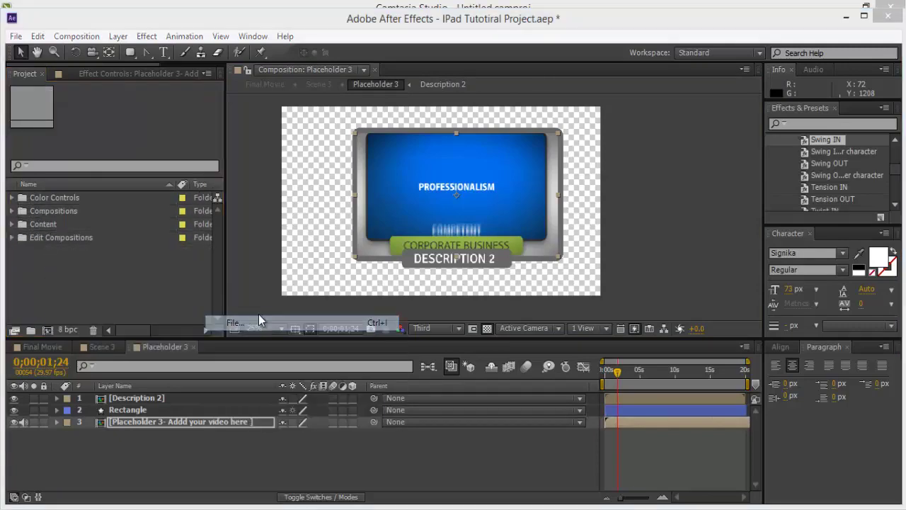
click(62, 164)
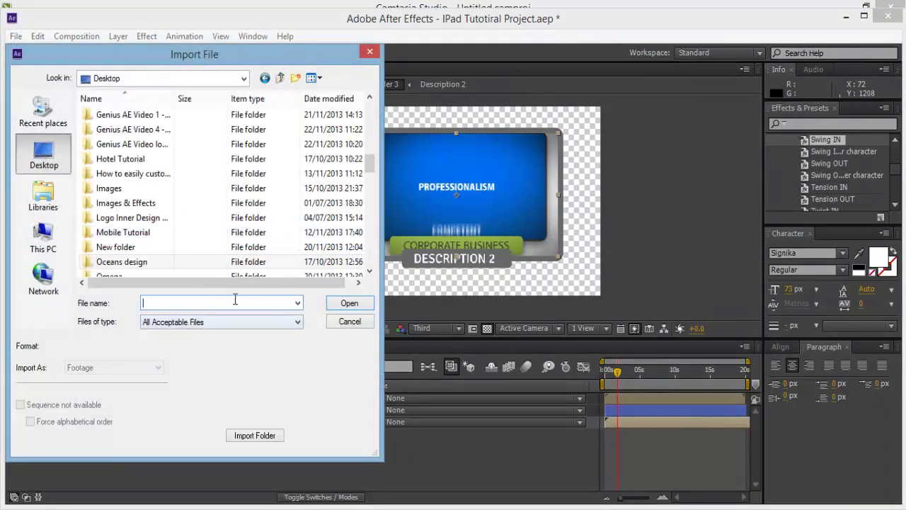
drag(368, 152, 376, 254)
double_click(176, 236)
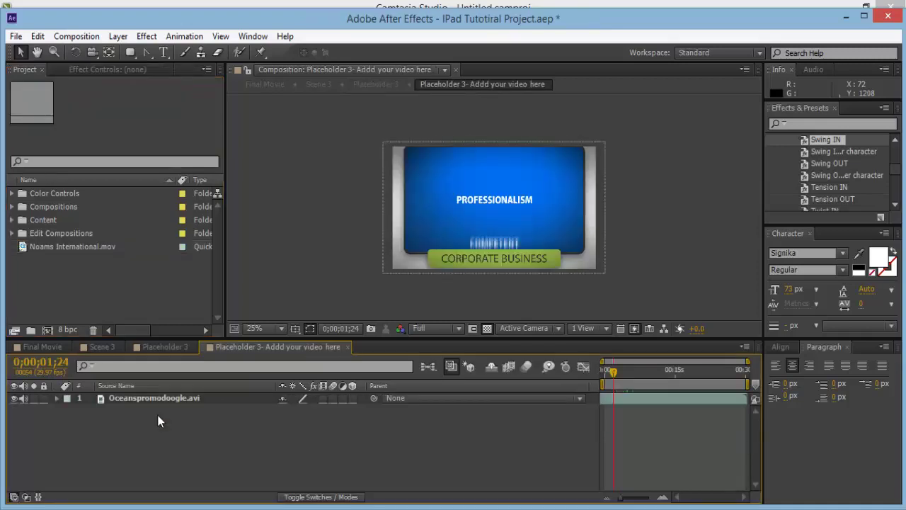
Replace the Oceanspromodoogle.avi layer with Noams International.mov and scale it down to fit.
key(Delete)
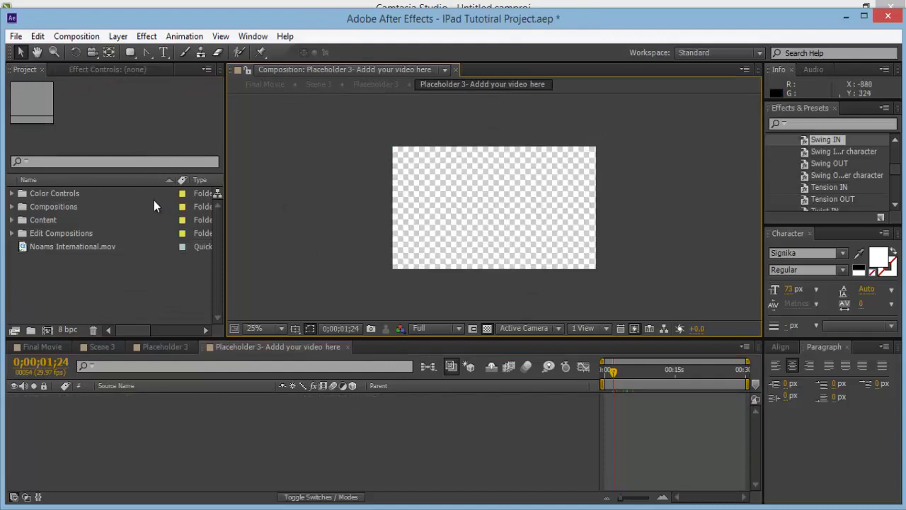
drag(102, 245, 142, 481)
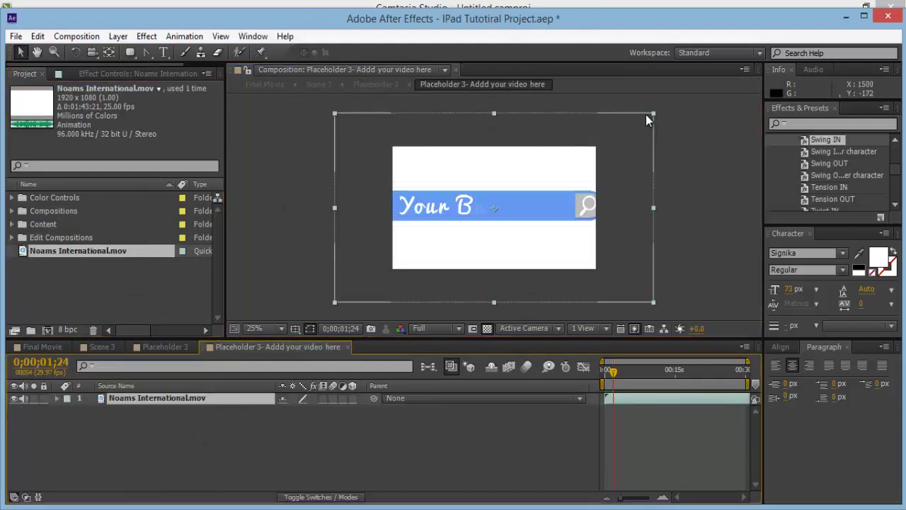
drag(620, 131, 609, 140)
Back in Placeholder 3, delete the Description 2 label layer.
click(348, 347)
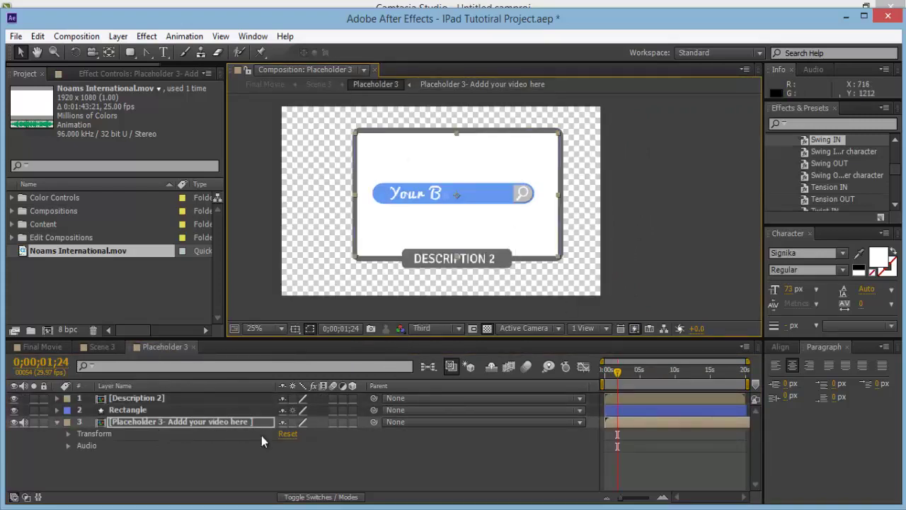
click(157, 398)
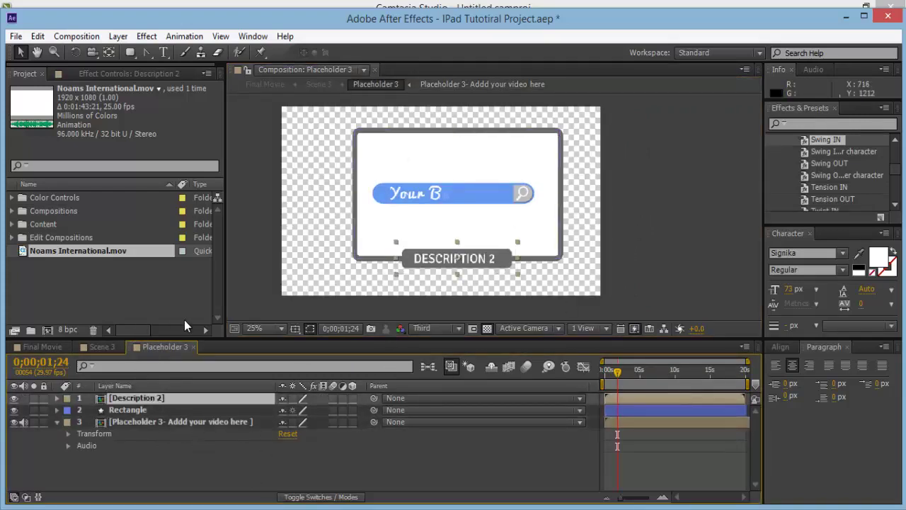
click(13, 212)
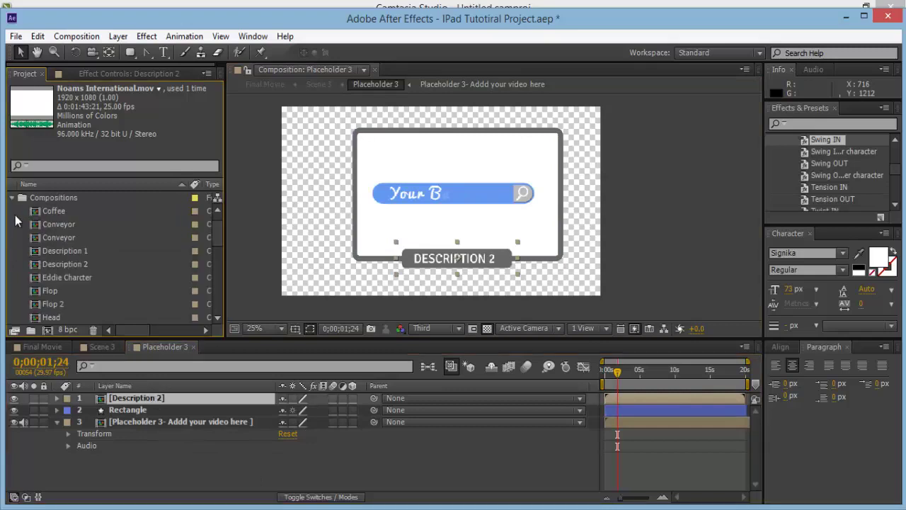
click(96, 262)
key(Delete)
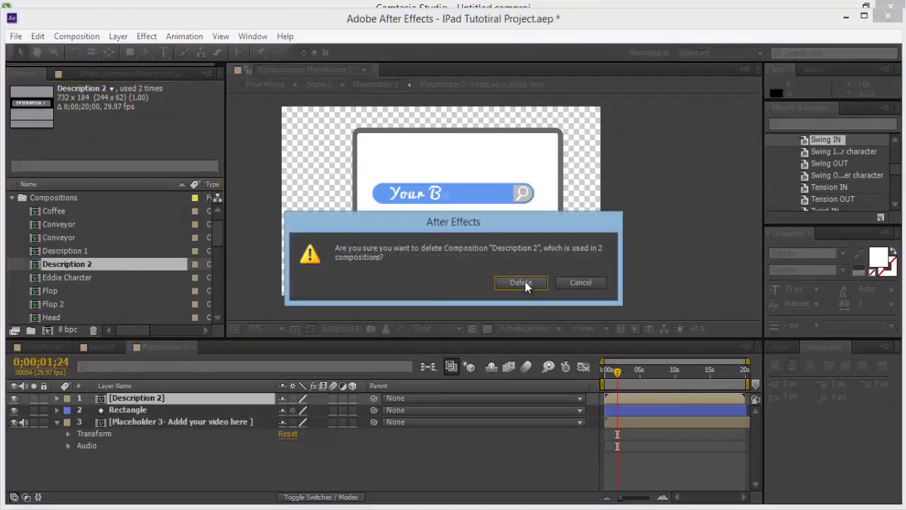
key(Escape)
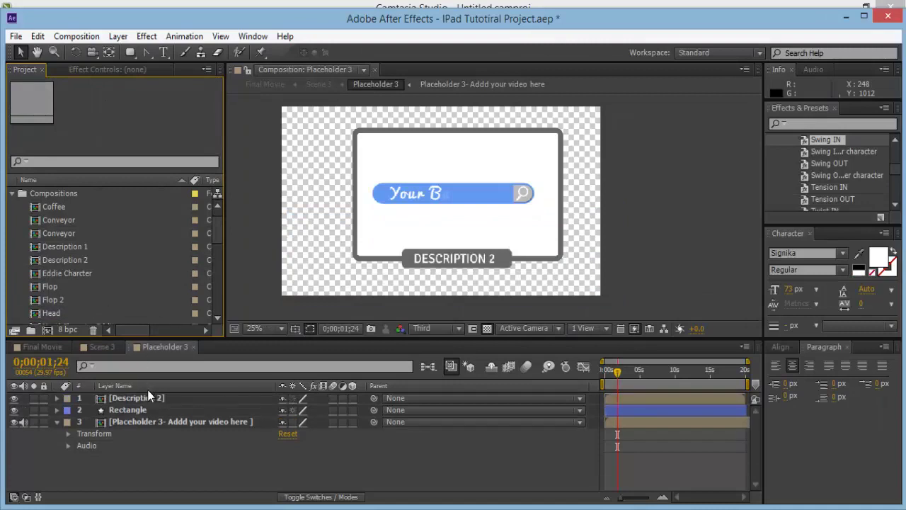
click(150, 399)
key(Delete)
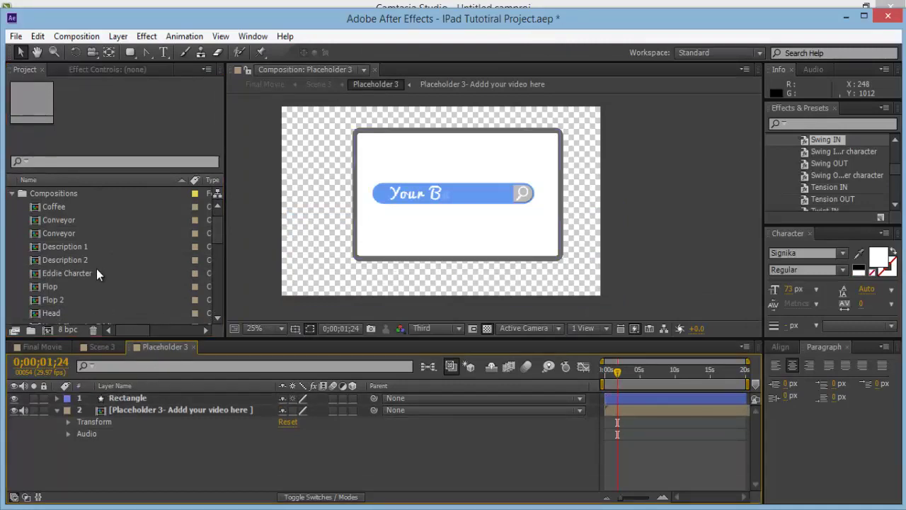
Duplicate Description 2 as Description 3 and place it on the frame's bottom edge.
click(92, 262)
key(ctrl+d)
drag(90, 288, 119, 403)
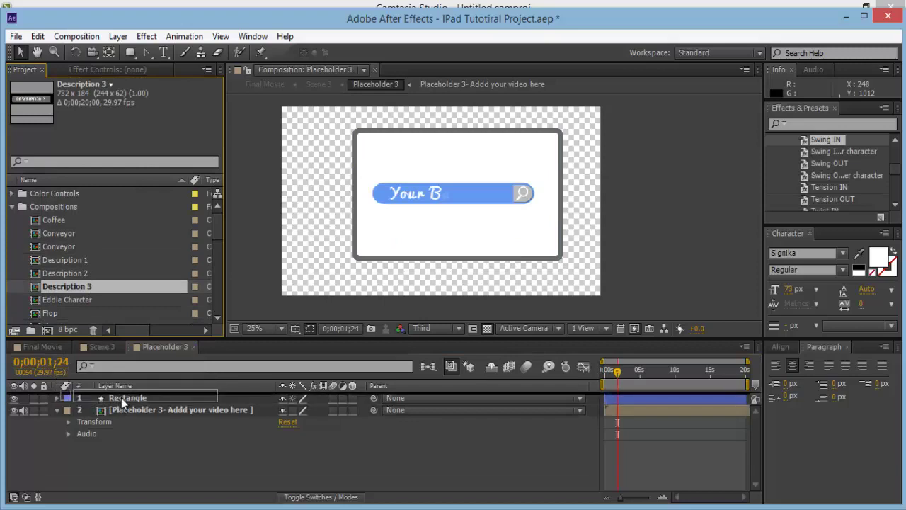
drag(473, 221, 475, 268)
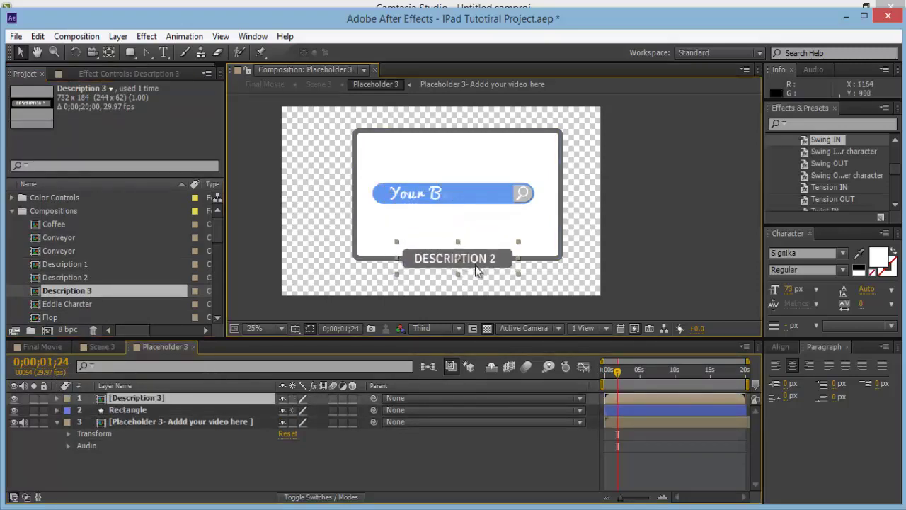
Edit the Description 3 label to read DESCRIPTION 3 and close back to Scene 3.
double_click(167, 399)
double_click(579, 202)
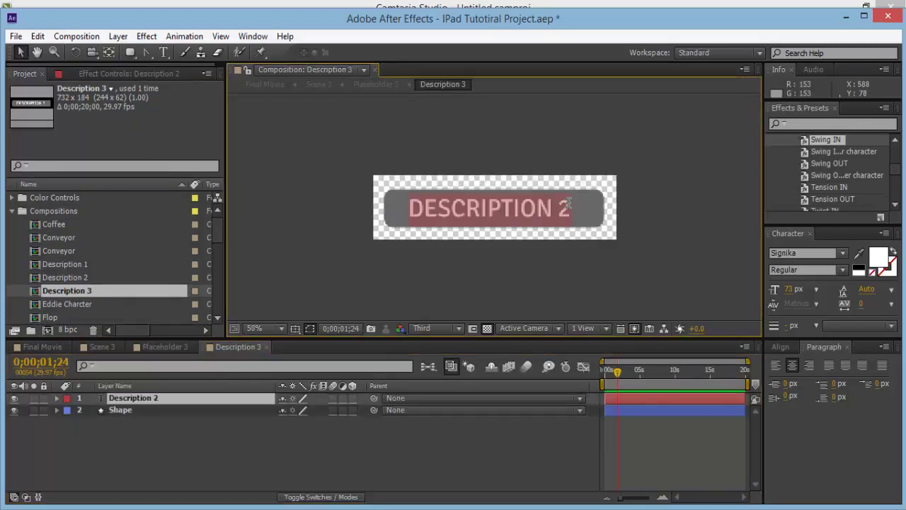
drag(557, 208, 629, 212)
text(3)
key(Escape)
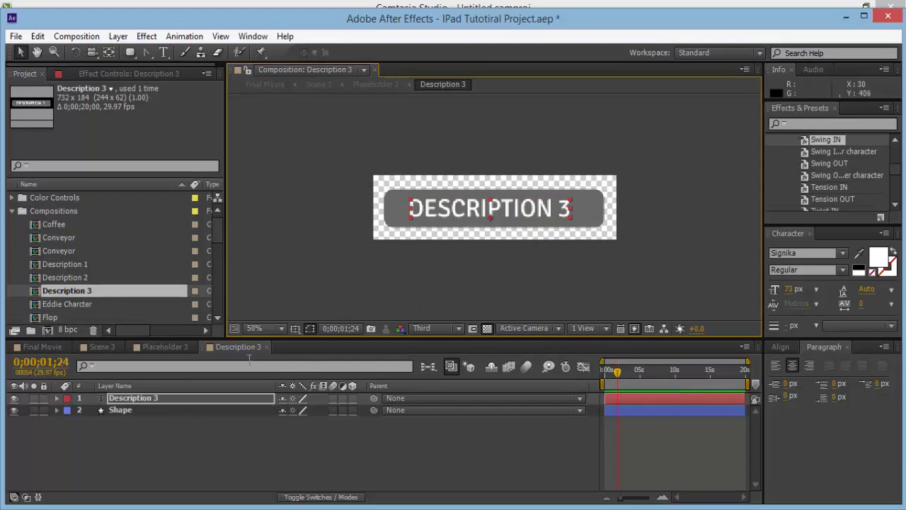
click(267, 346)
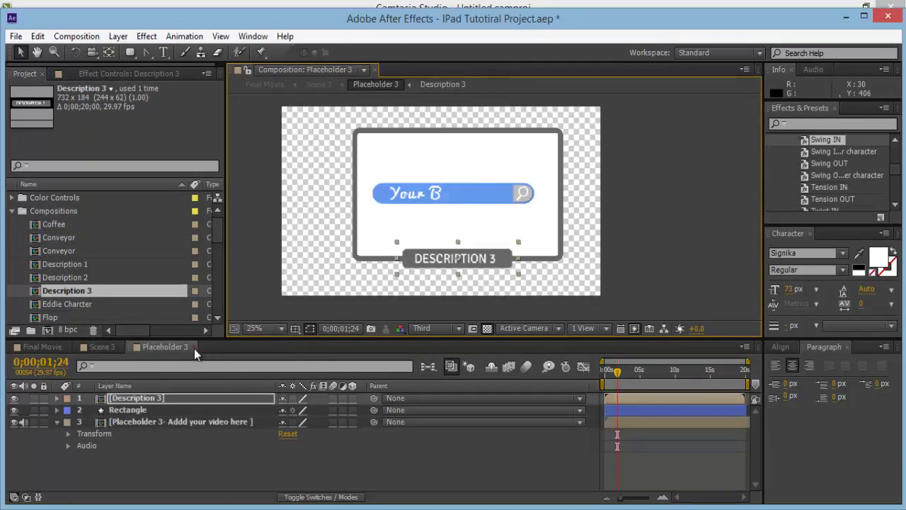
click(194, 347)
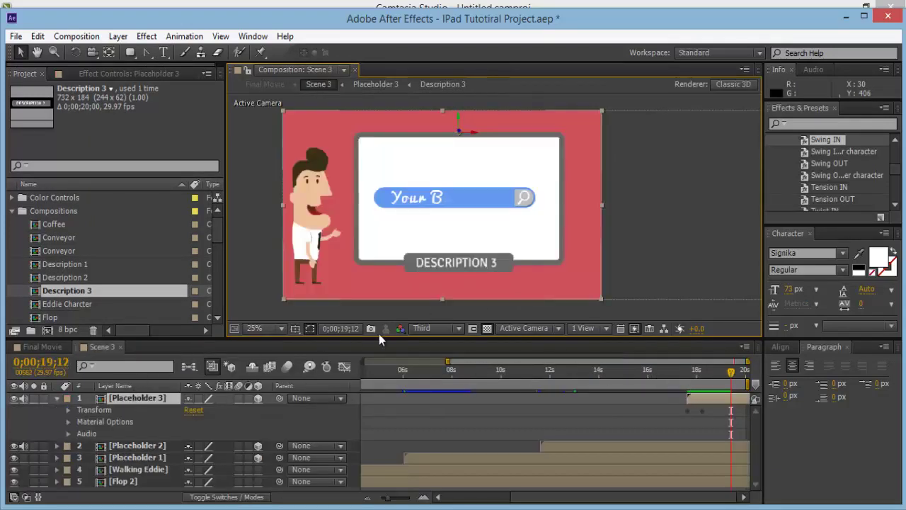
click(615, 369)
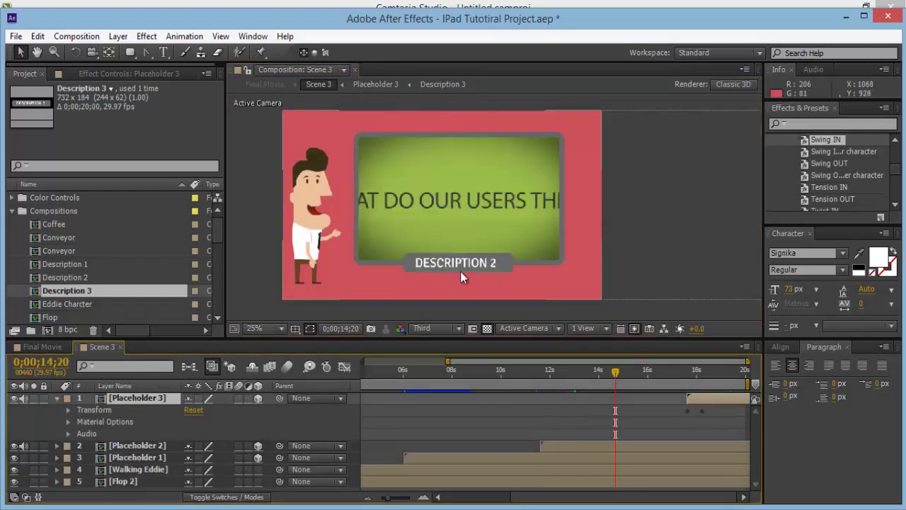
click(468, 369)
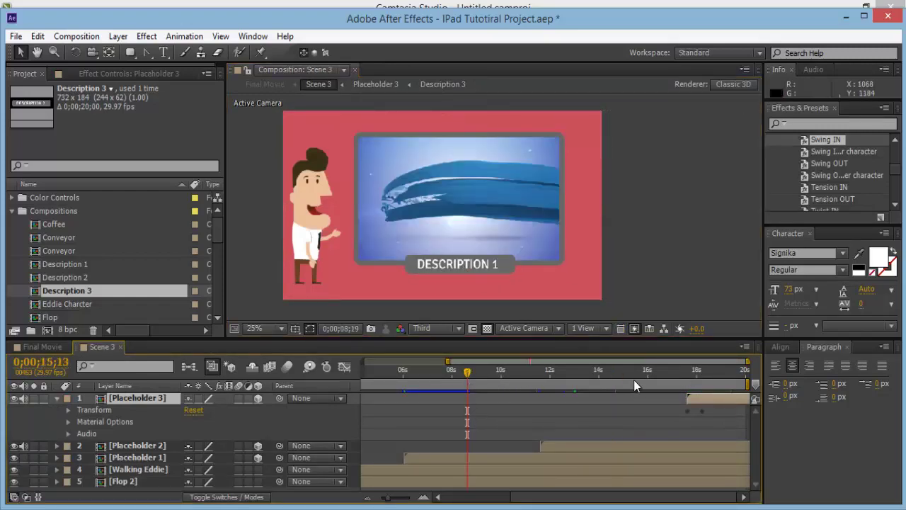
drag(724, 371, 770, 377)
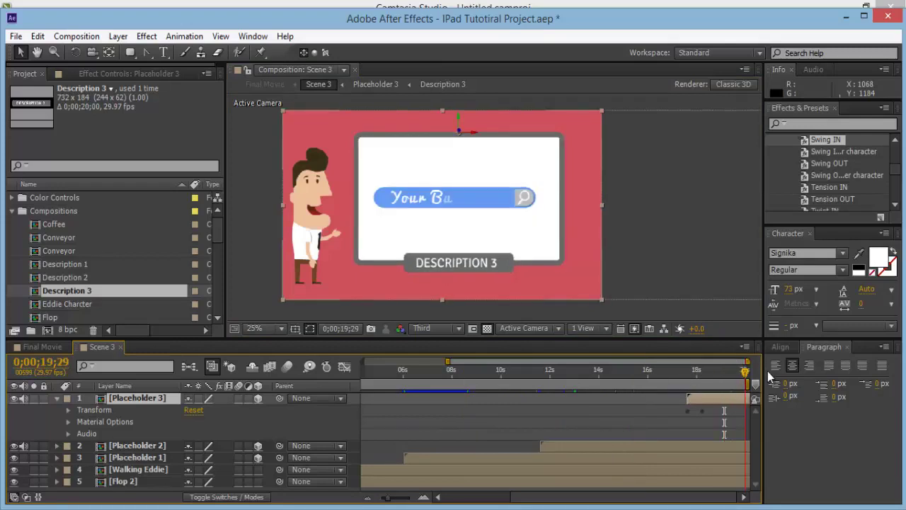
click(499, 369)
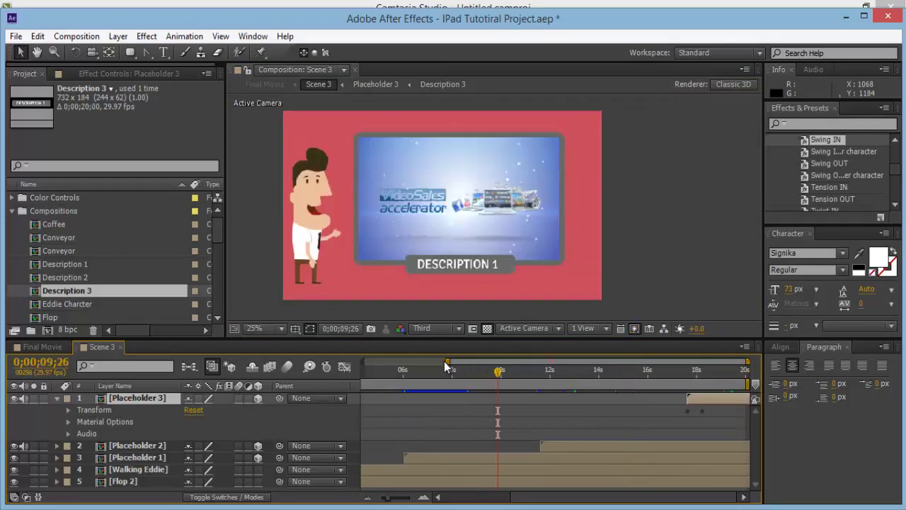
drag(447, 361, 274, 353)
drag(376, 372, 613, 383)
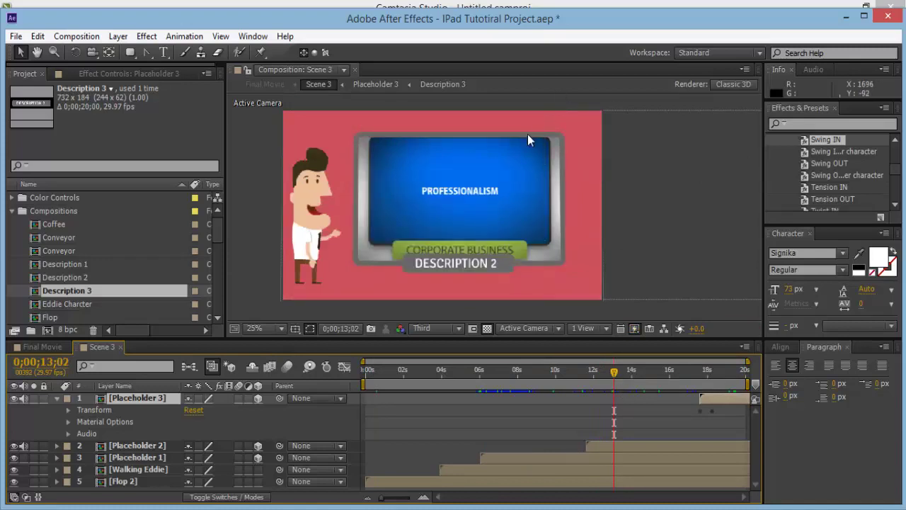
click(718, 373)
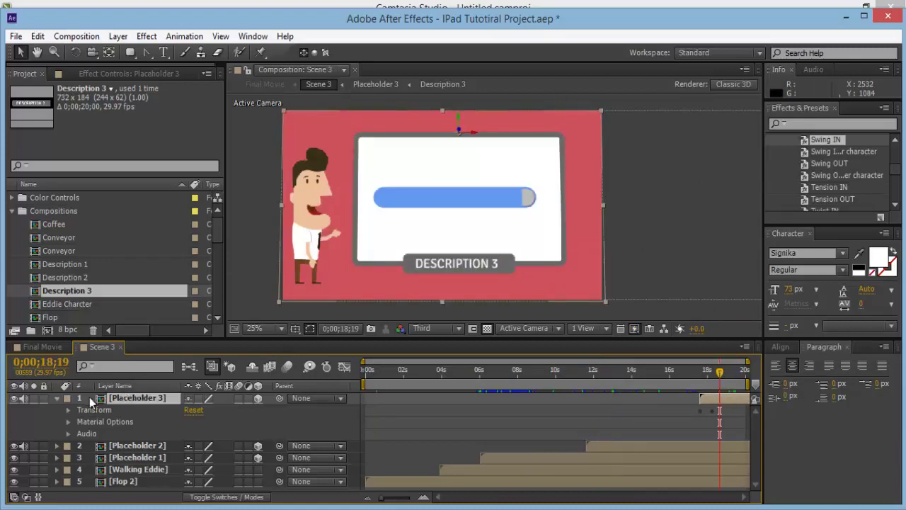
click(58, 399)
drag(426, 370, 500, 373)
drag(553, 382, 709, 377)
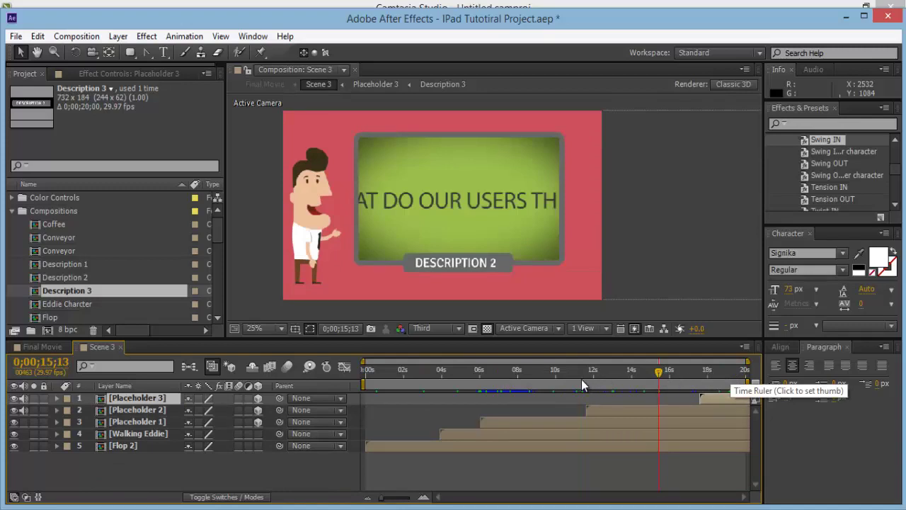